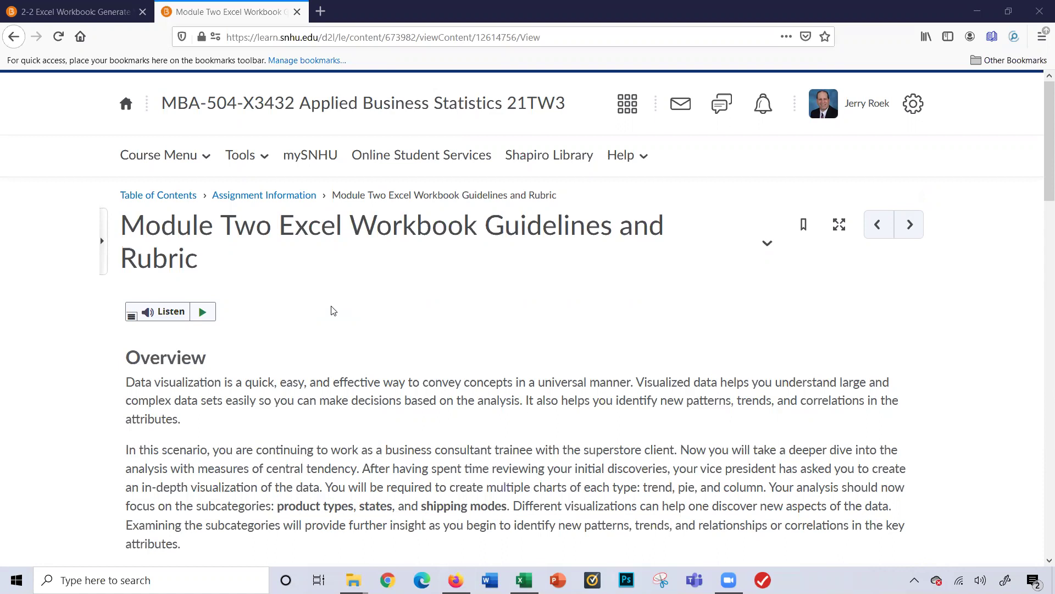
Read the Module Two assignment's overview, prompt and submission guidelines
scroll(331, 310, "down", 3)
scroll(332, 308, "up", 2)
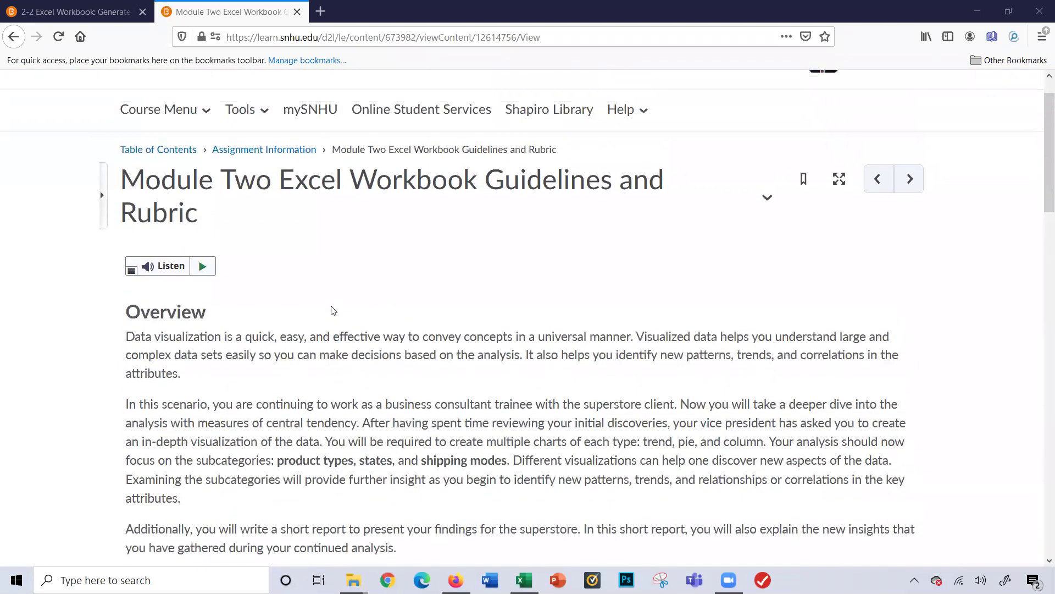
scroll(334, 311, "down", 2)
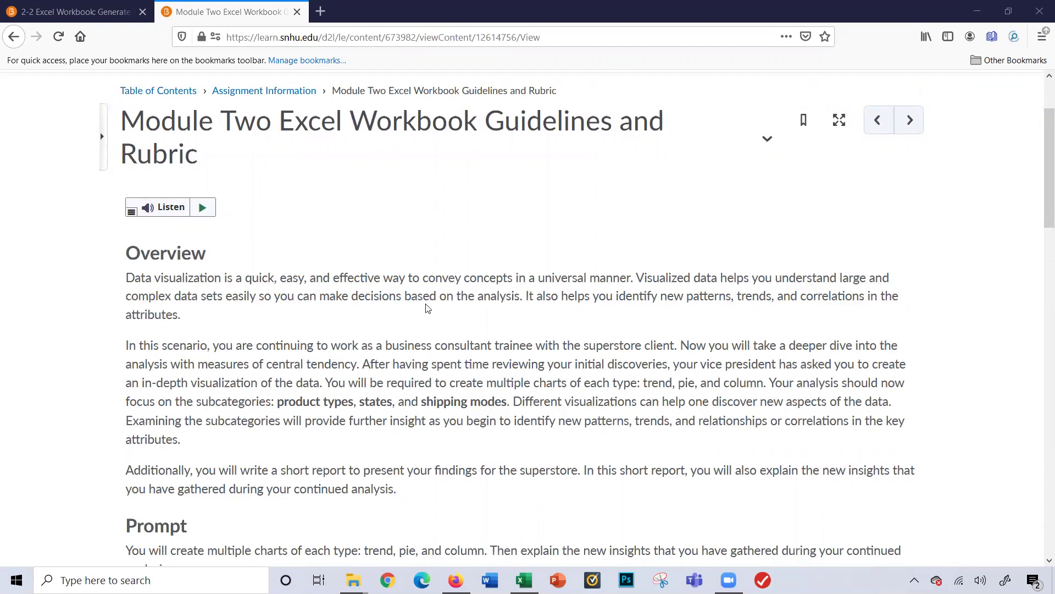
scroll(433, 316, "down", 3)
scroll(433, 316, "down", 5)
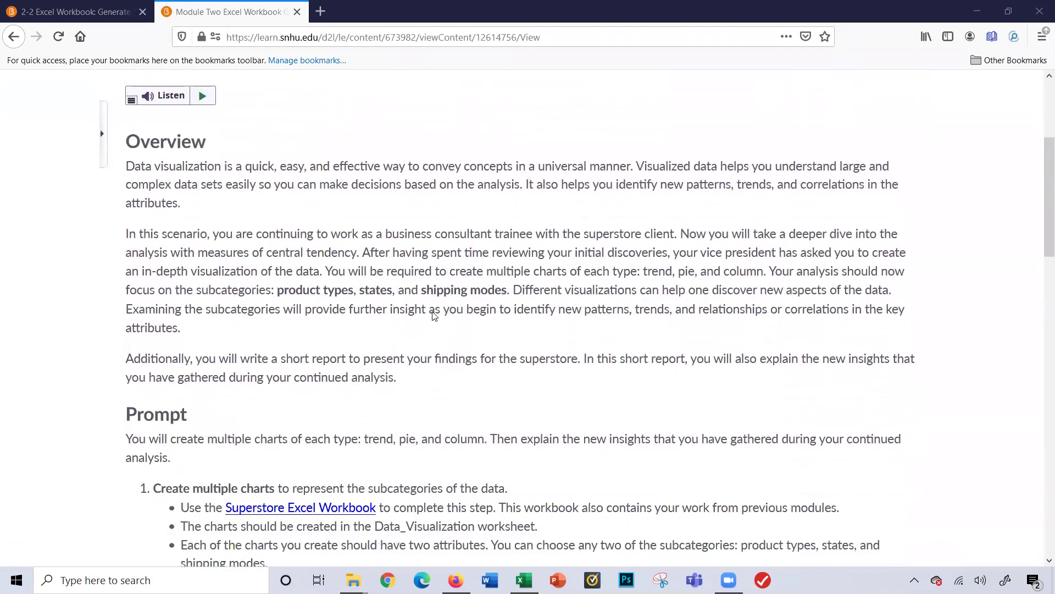
scroll(433, 316, "up", 1)
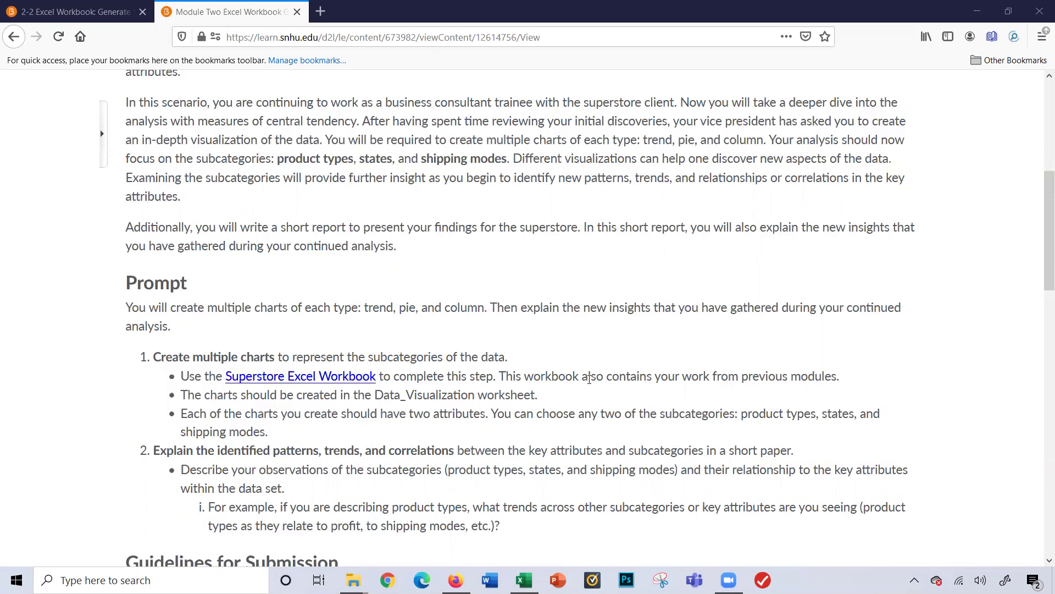
scroll(462, 392, "down", 3)
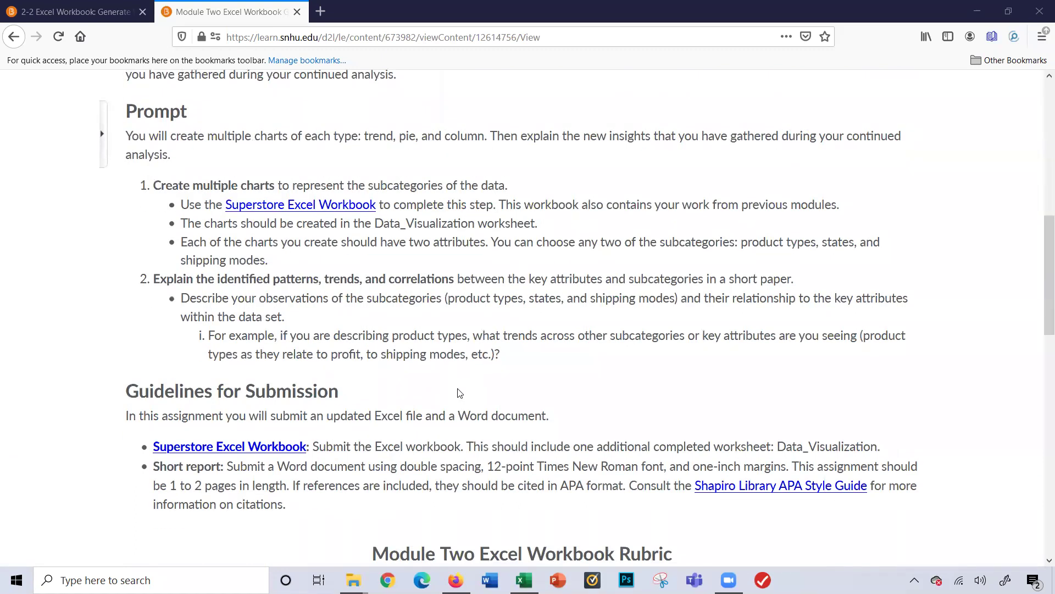
scroll(460, 392, "down", 1)
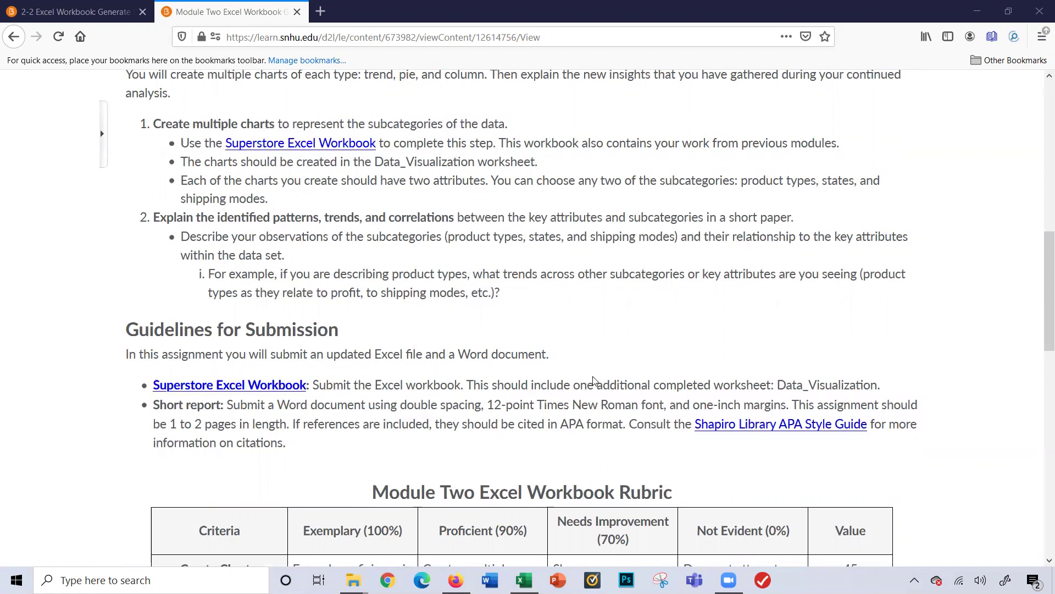
Review the Module Two Excel Workbook rubric's criteria, proficiency levels and point values
scroll(595, 381, "down", 2)
scroll(595, 381, "down", 5)
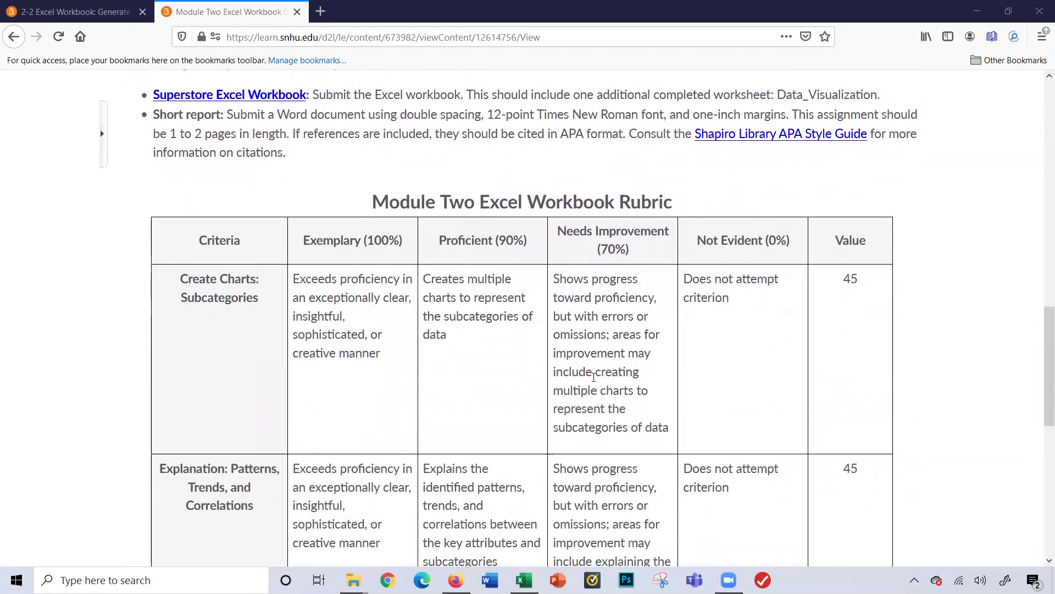
scroll(594, 379, "down", 1)
scroll(594, 380, "up", 2)
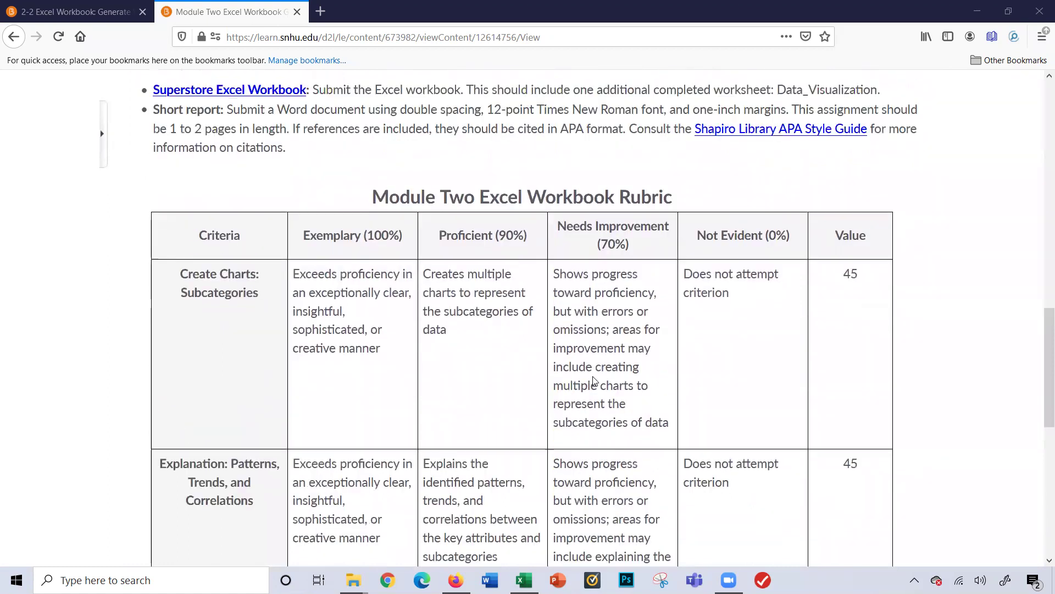
scroll(533, 329, "down", 2)
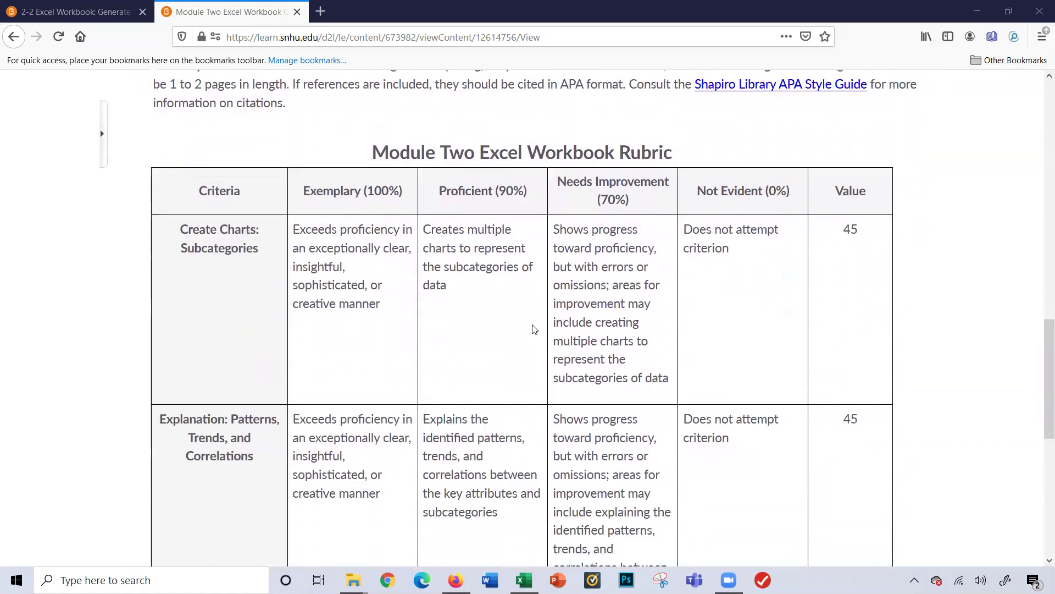
scroll(534, 328, "down", 4)
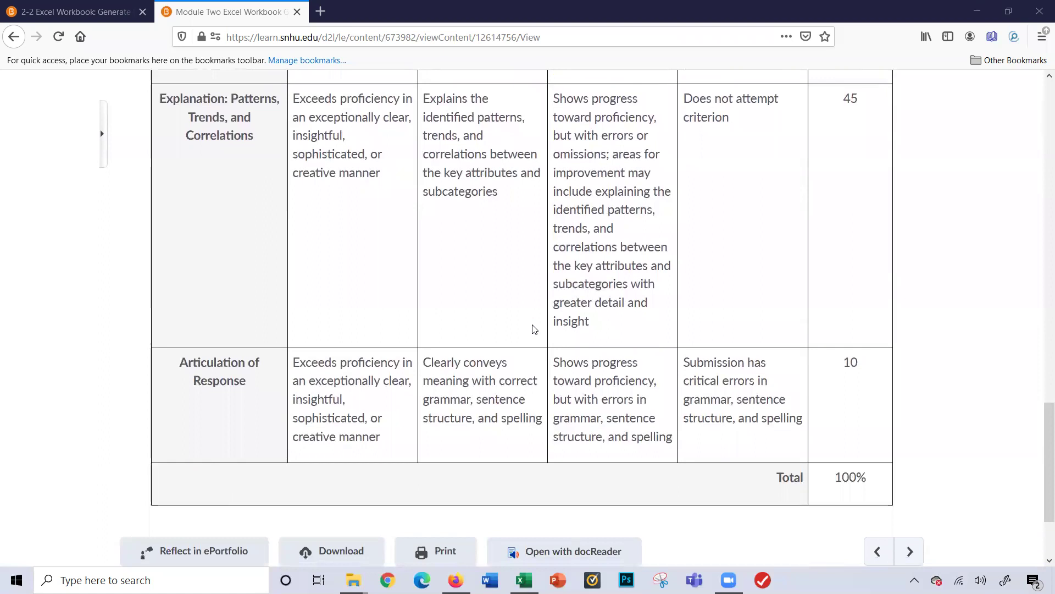
scroll(533, 329, "up", 3)
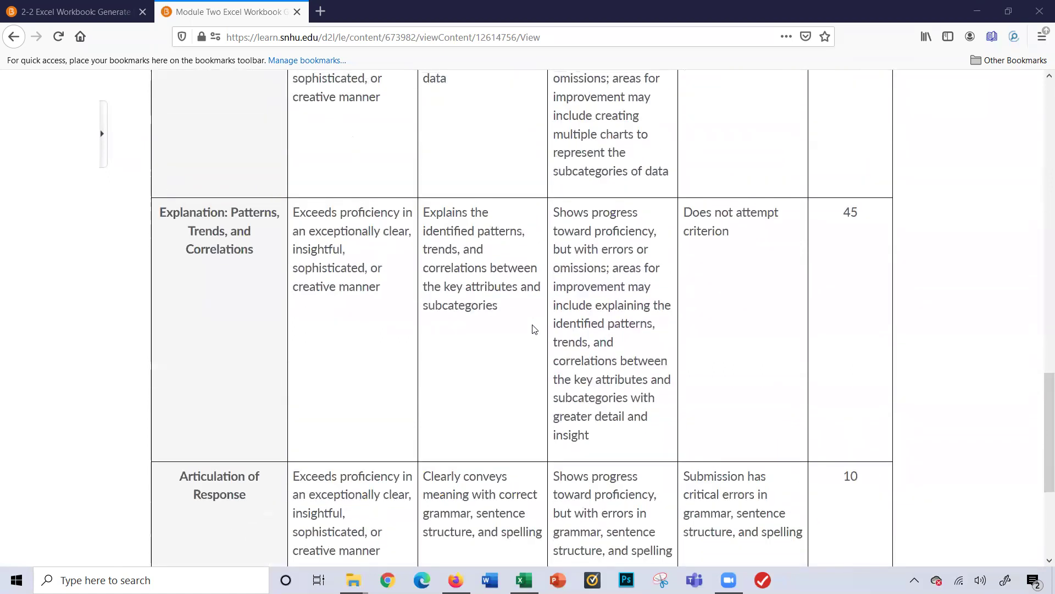
scroll(533, 329, "up", 2)
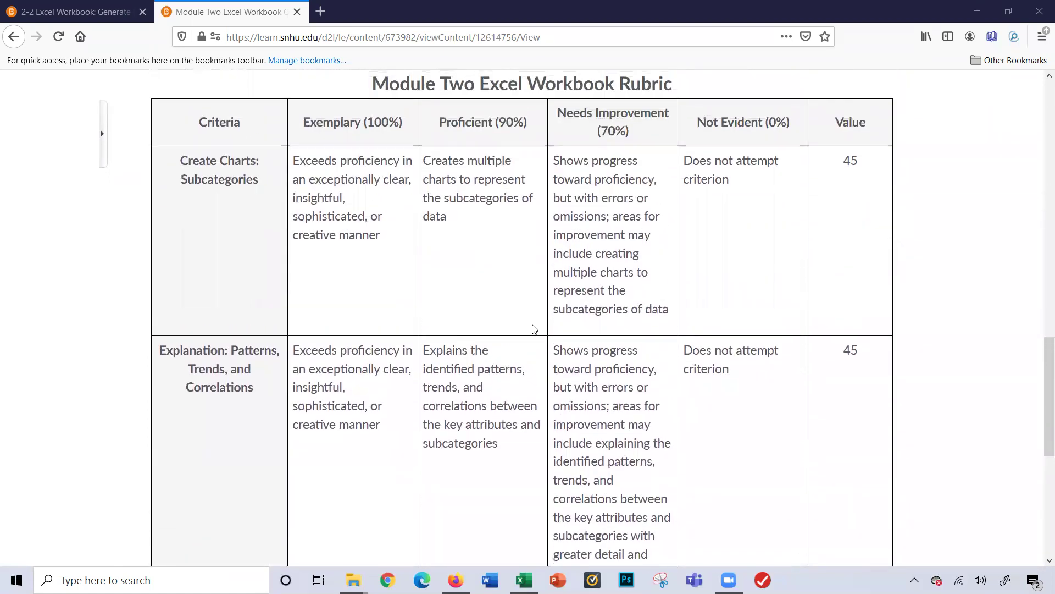
scroll(533, 329, "up", 1)
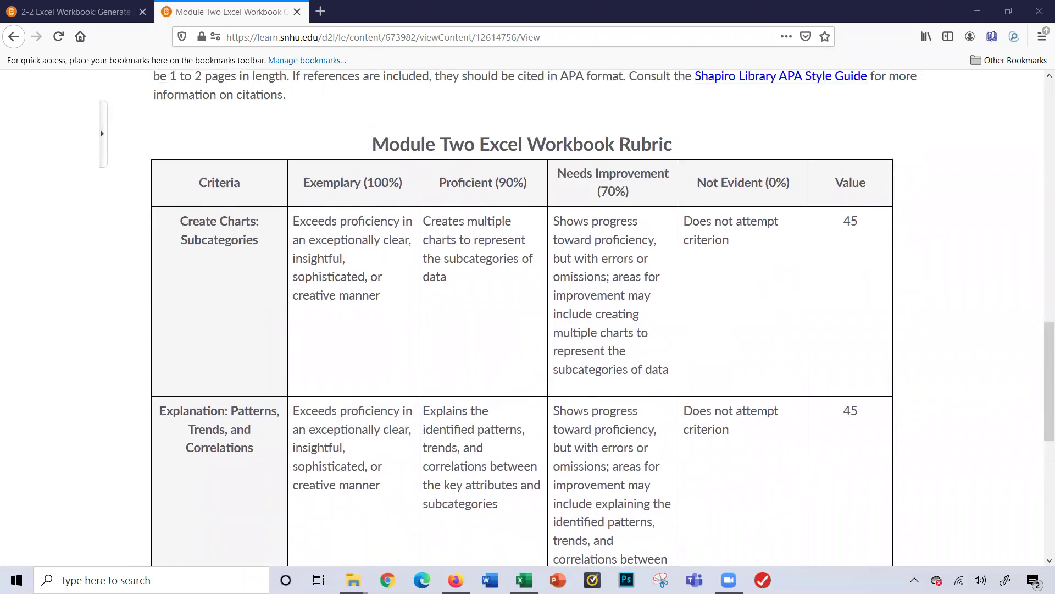
Switch to the Superstore workbook in Excel and open the Orders (Data) worksheet
key("alt+Tab")
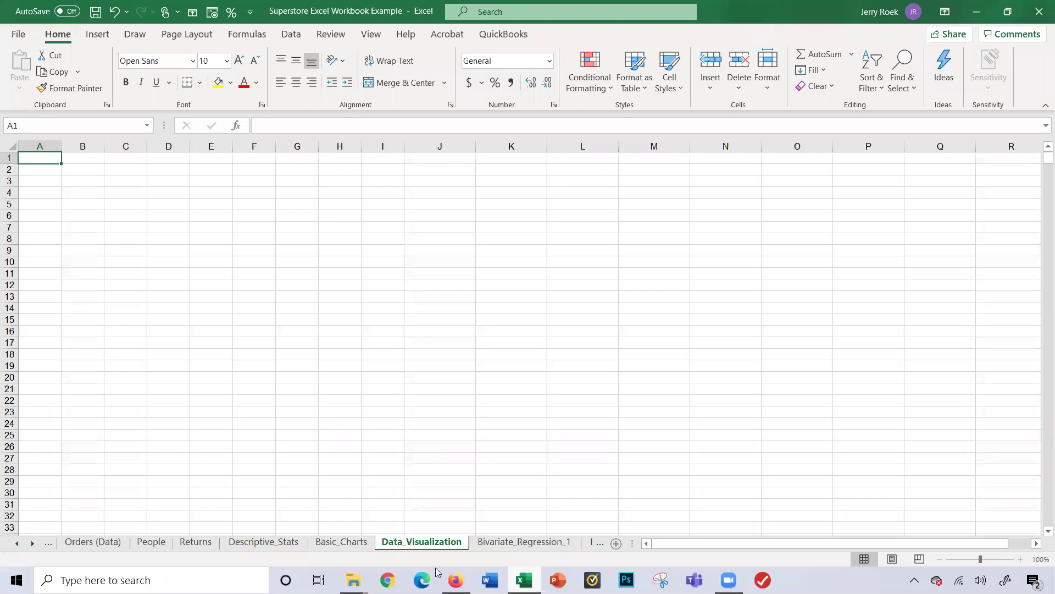
left_click(112, 544)
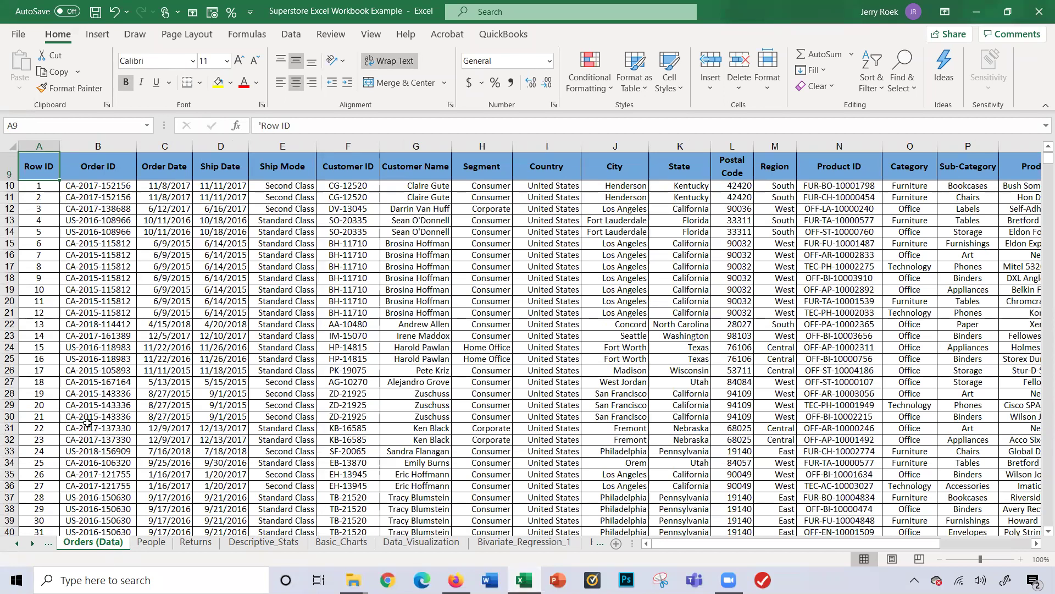
Examine the column headings of the orders table from Row ID across to Discount
key("Right")
key("Right")
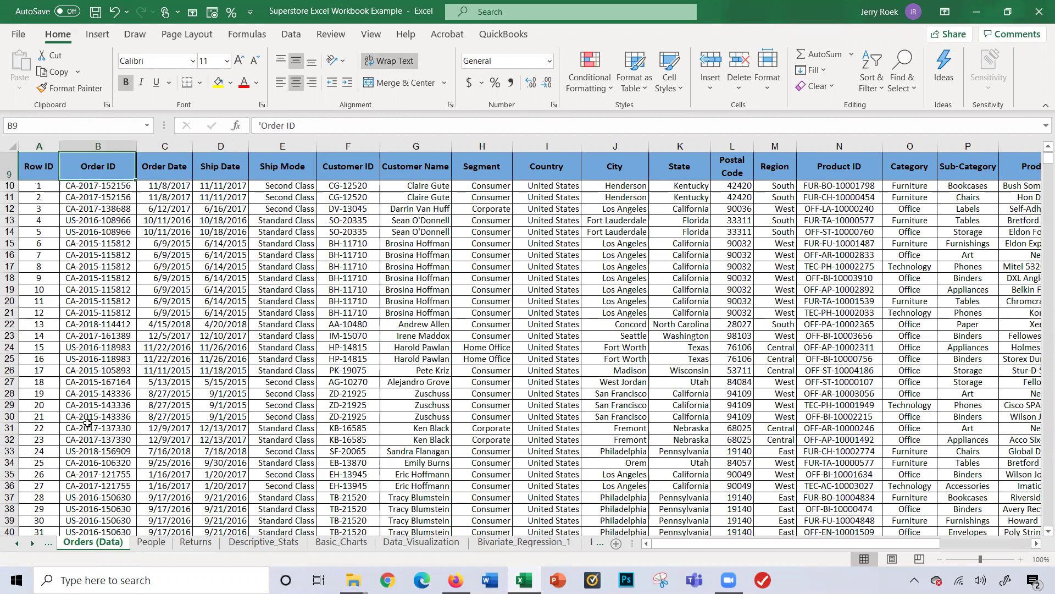
key("Right")
key("Right")
key("Right")
key("Right")
key("Right")
key("Right")
key("Right")
key("Right")
key("Right")
key("Right")
key("Right")
key("Right")
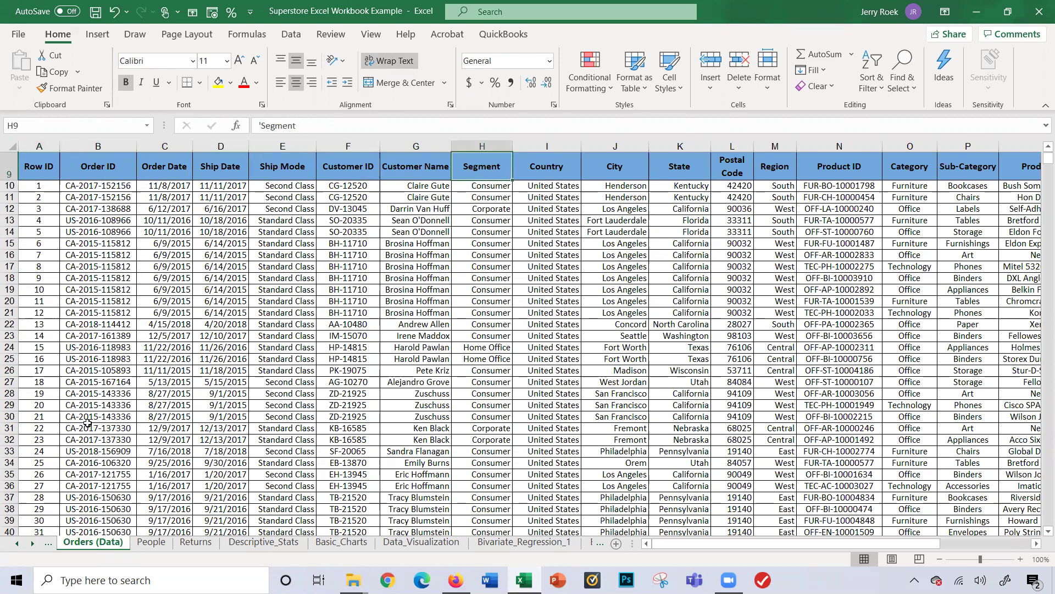
key("Right")
key("Left")
key("Left")
key("Left")
key("Left")
key("Right")
key("Right")
key("Right")
key("Right")
key("Right")
key("Right")
key("Right")
key("Right")
key("Right")
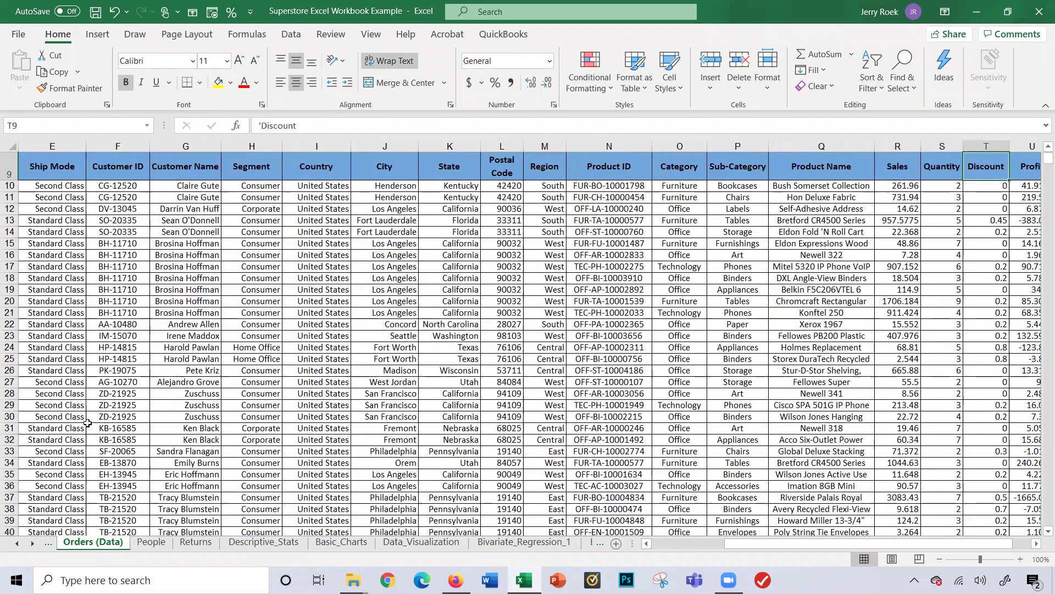
Examine the subcategory headings of the orders table: Sub-Category, State and Ship Mode
key("Left")
key("Left")
key("Left")
key("Left")
key("Left")
key("Left")
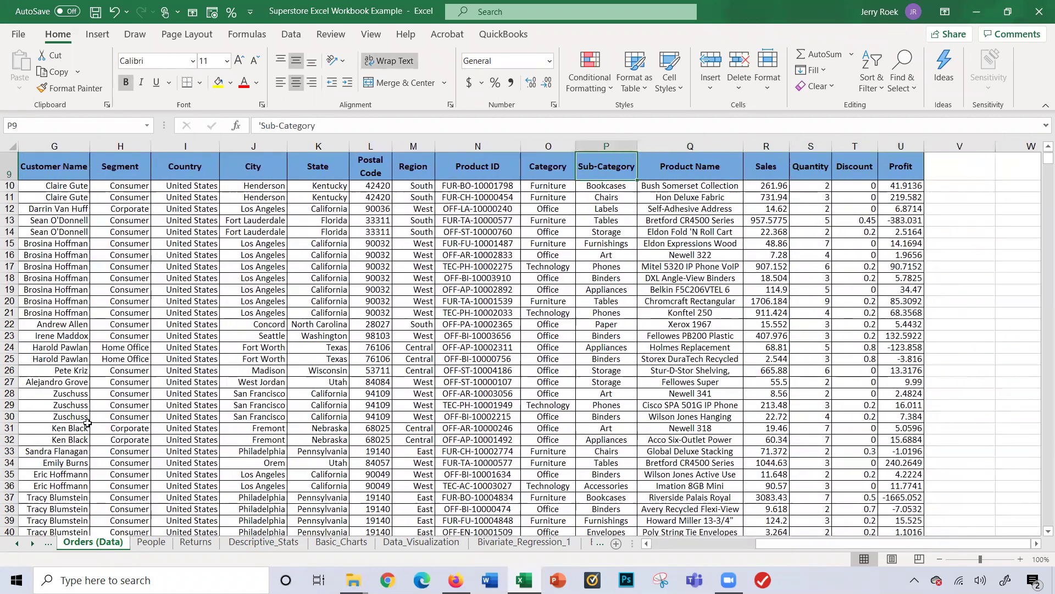
key("Left")
key("Left")
key("Left")
key("Right")
key("Right")
key("Right")
key("Right")
key("Left")
key("Left")
key("Left")
key("Left")
key("Left")
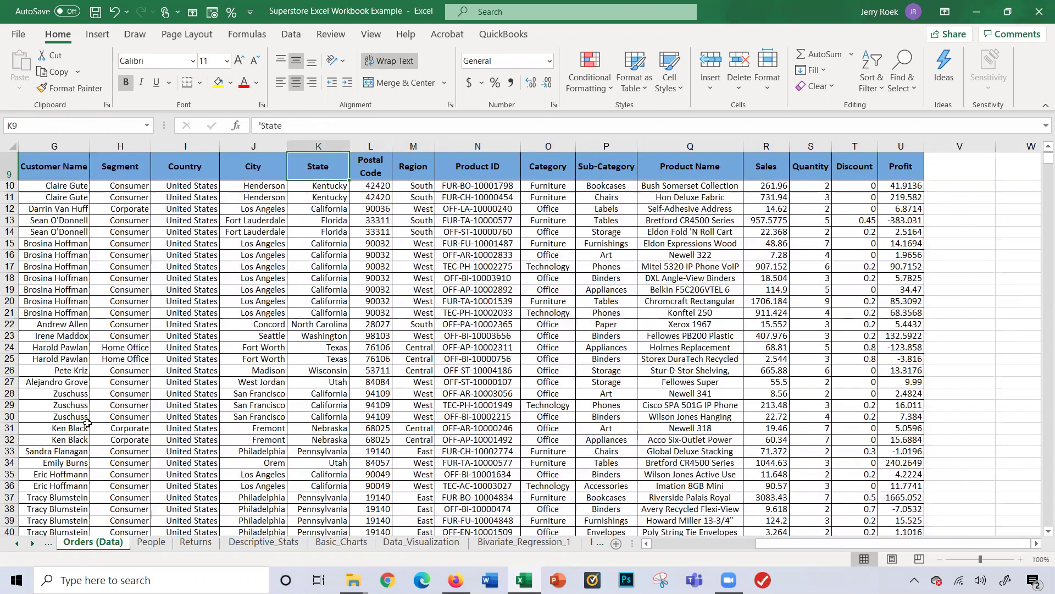
key("Left")
key("Left")
key("Left")
key("Left")
key("Left")
key("Left")
key("Left")
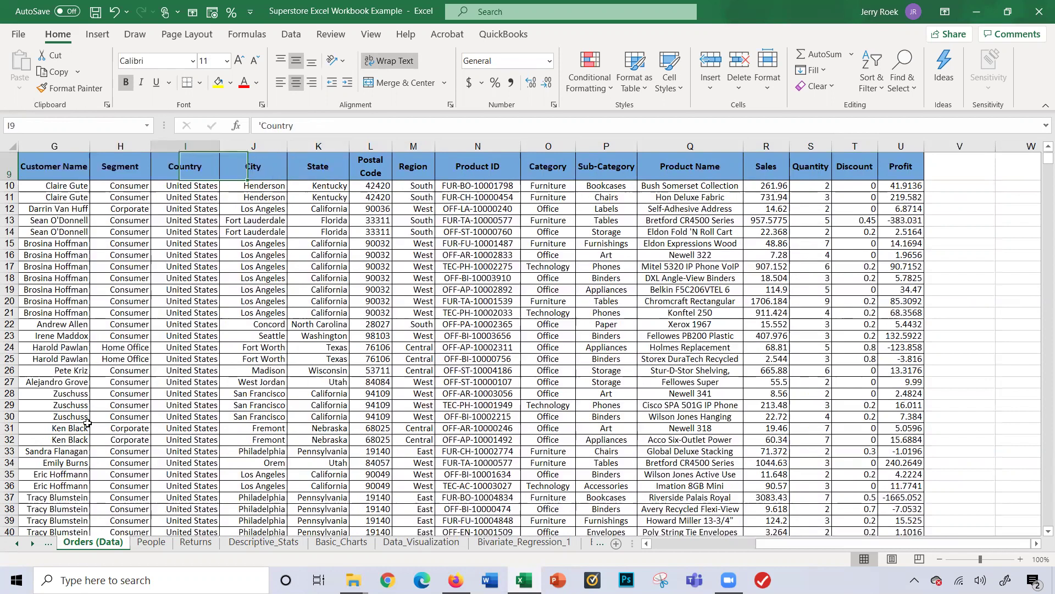
key("Right")
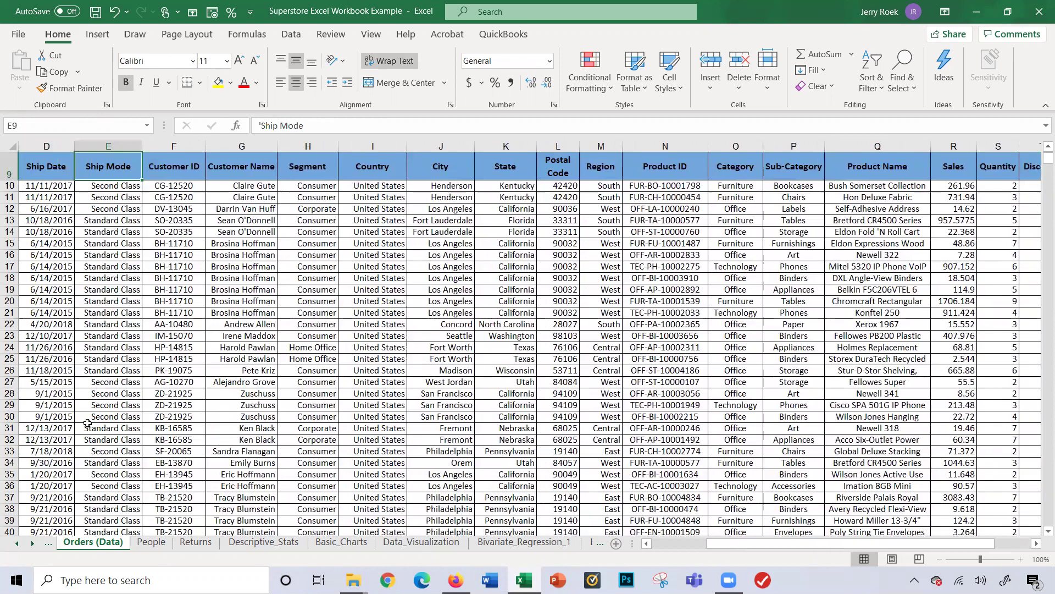
Compare the headings between Ship Mode and Profit as candidate attributes for the charts
key("Right")
key("Left")
key("Right")
key("Right")
key("Right")
key("Right")
key("Right")
key("Right")
key("Right")
key("Right")
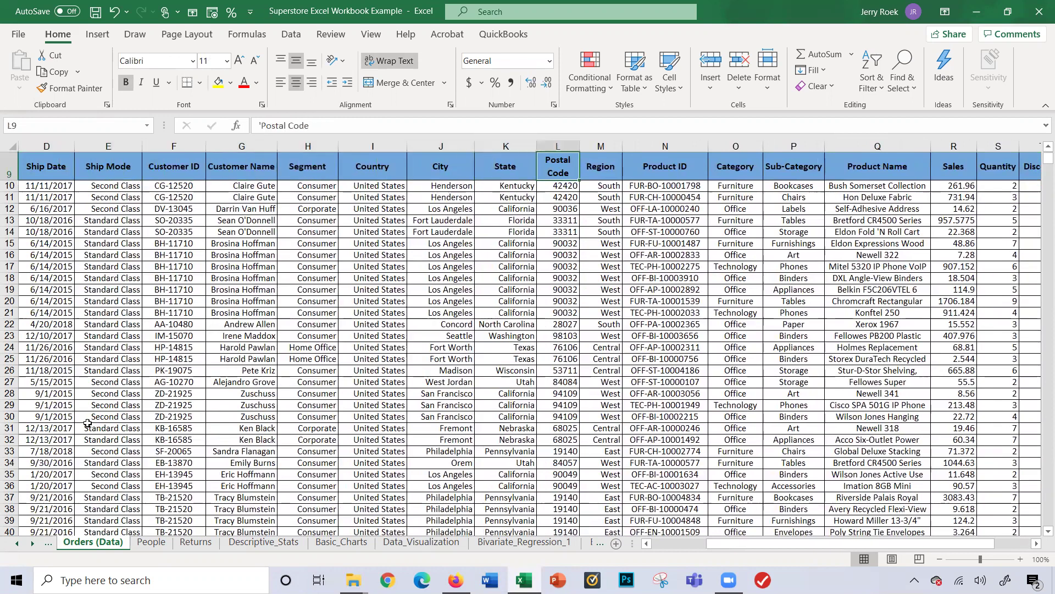
key("Right")
key("Right")
key("Right")
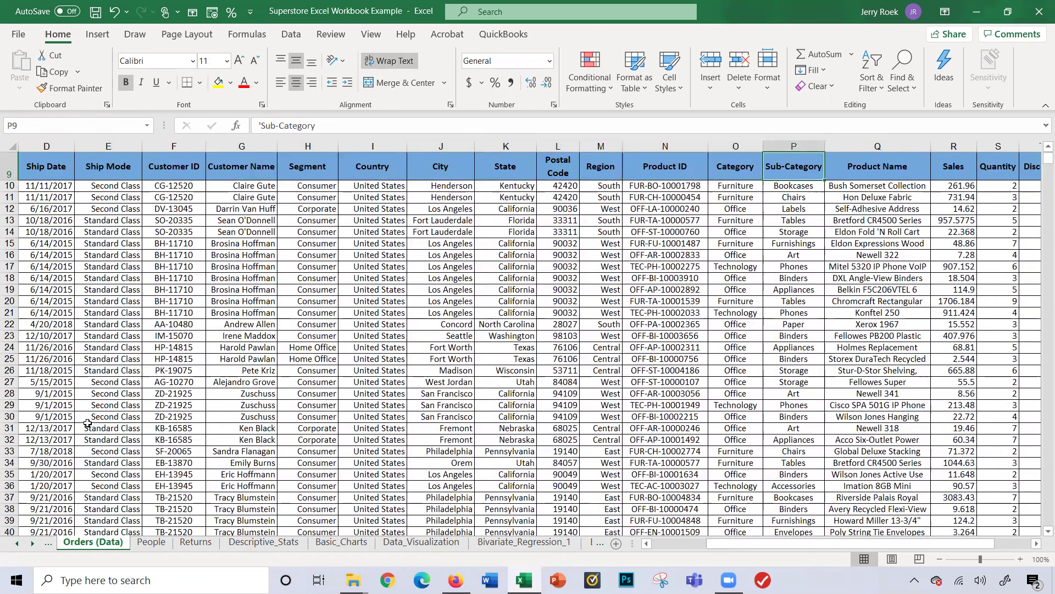
key("Left")
key("Left")
key("Left")
key("Left")
key("Left")
key("Left")
key("Left")
key("Left")
key("Left")
key("Left")
key("Left")
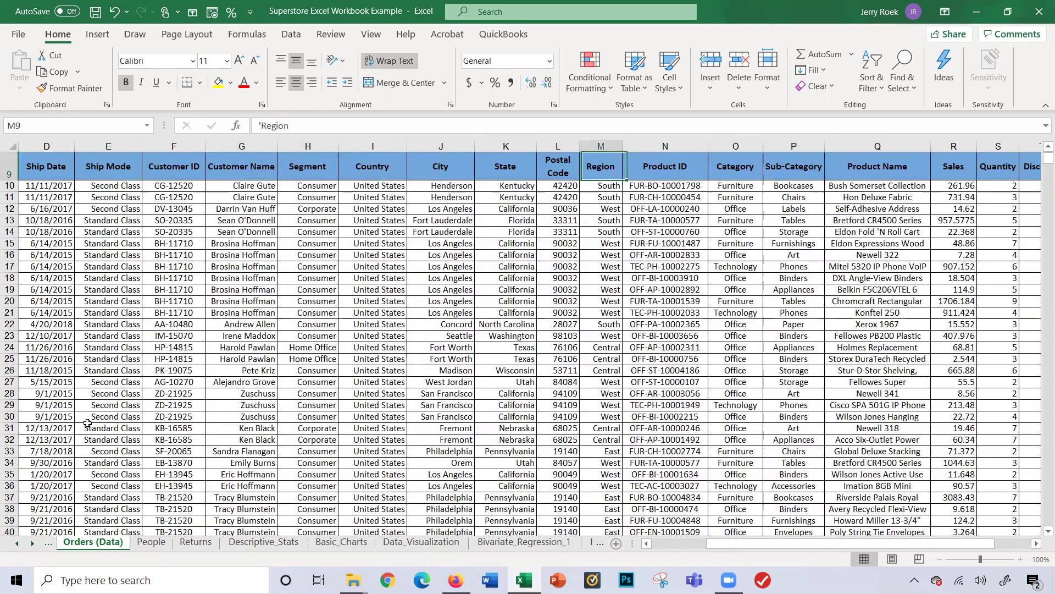
key("Right")
key("Right")
key("Right")
key("Right")
key("Right")
key("Right")
key("Right")
key("Right")
key("Right")
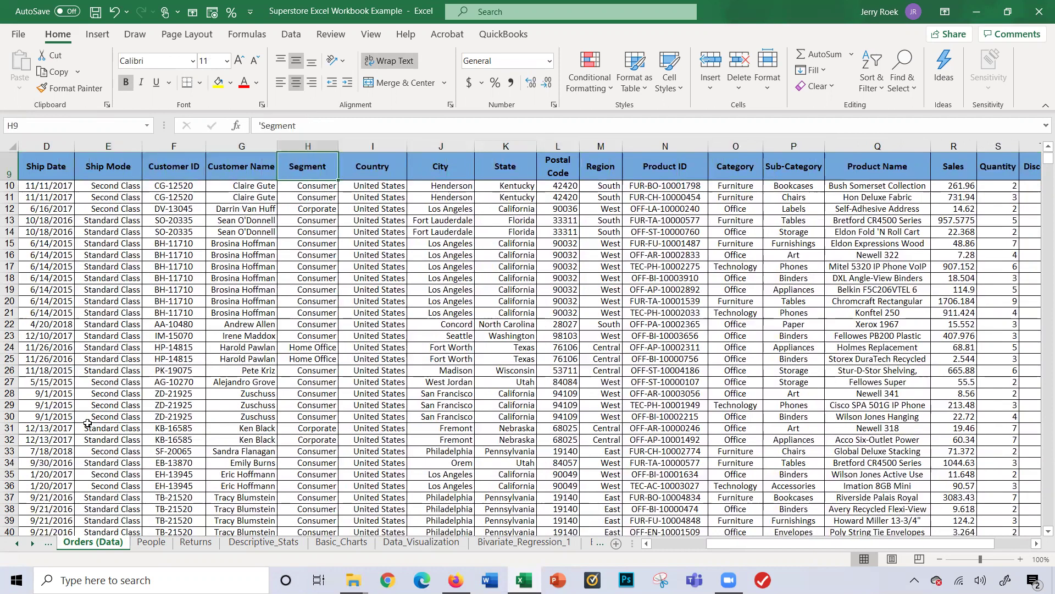
key("Right")
key("Right")
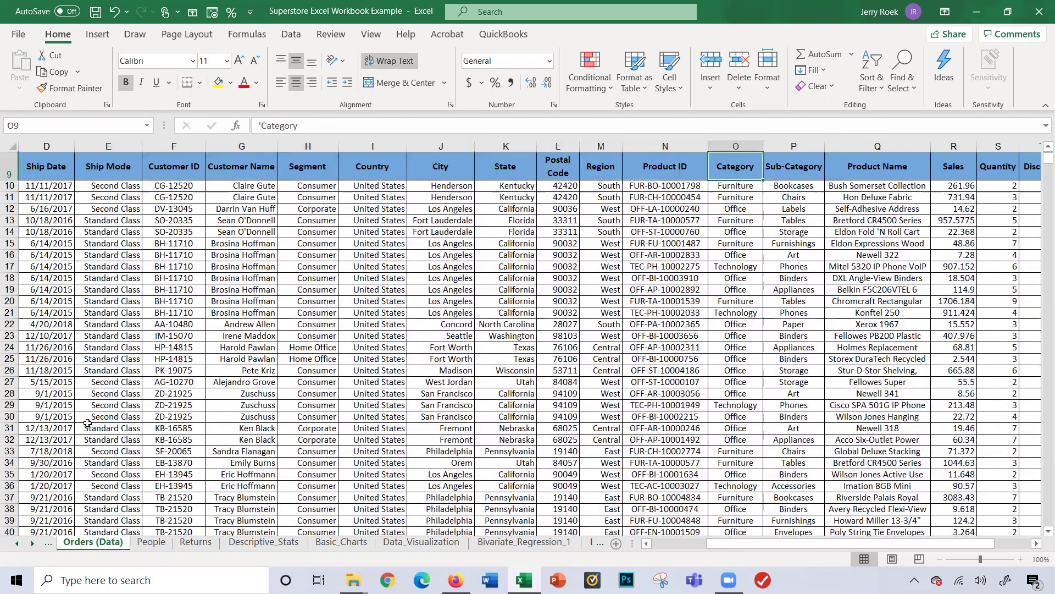
key("Right")
key("Right")
key("Right")
key("Right")
key("Right")
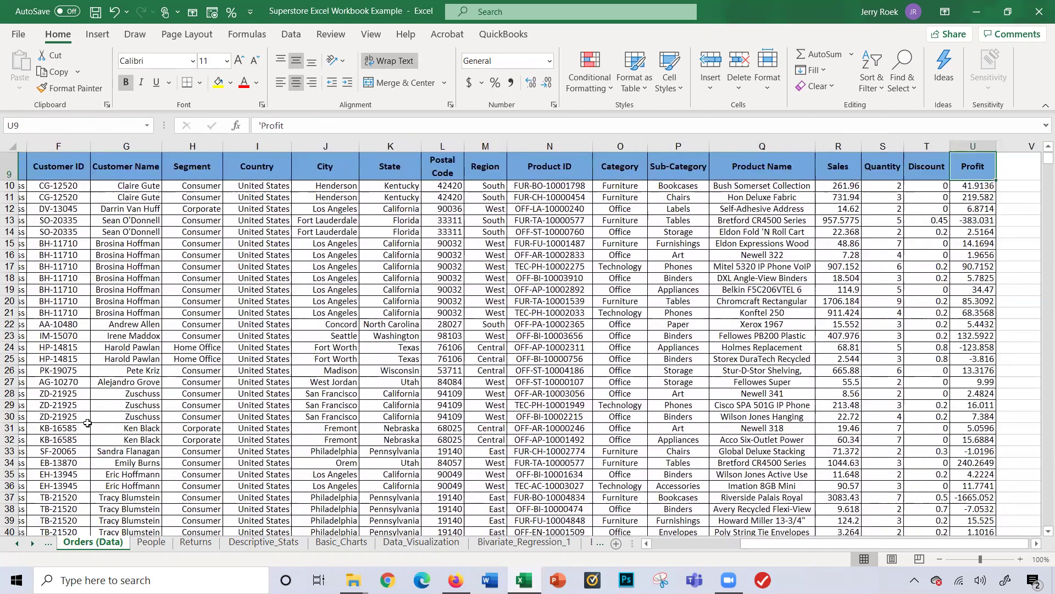
Examine the numeric headings Sales, Quantity, Discount and Profit in the orders table
key("Left")
key("Left")
key("Left")
key("Right")
key("Right")
key("Right")
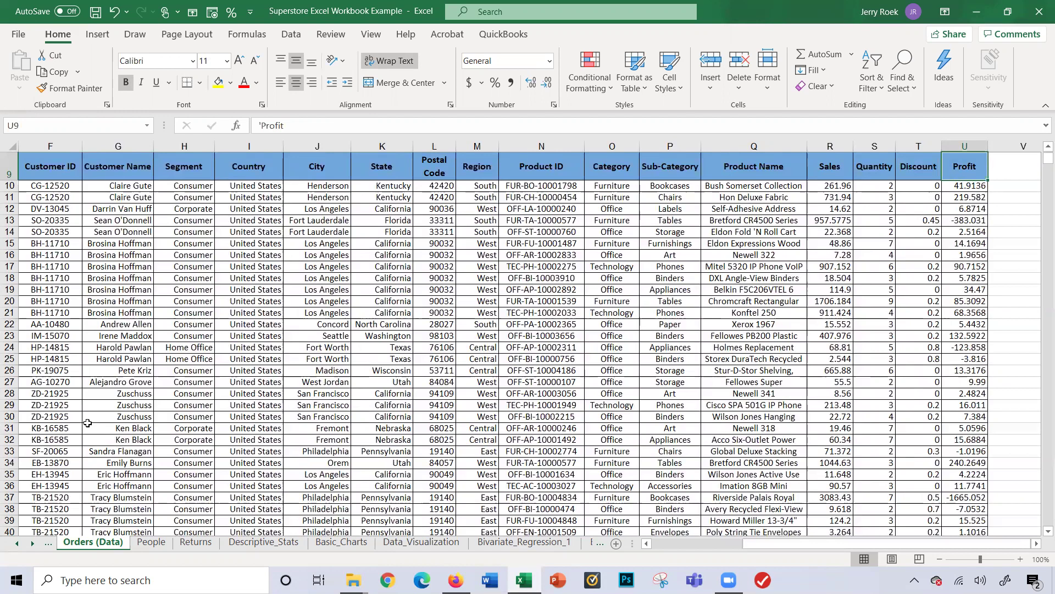
key("Left")
key("Left")
key("Left")
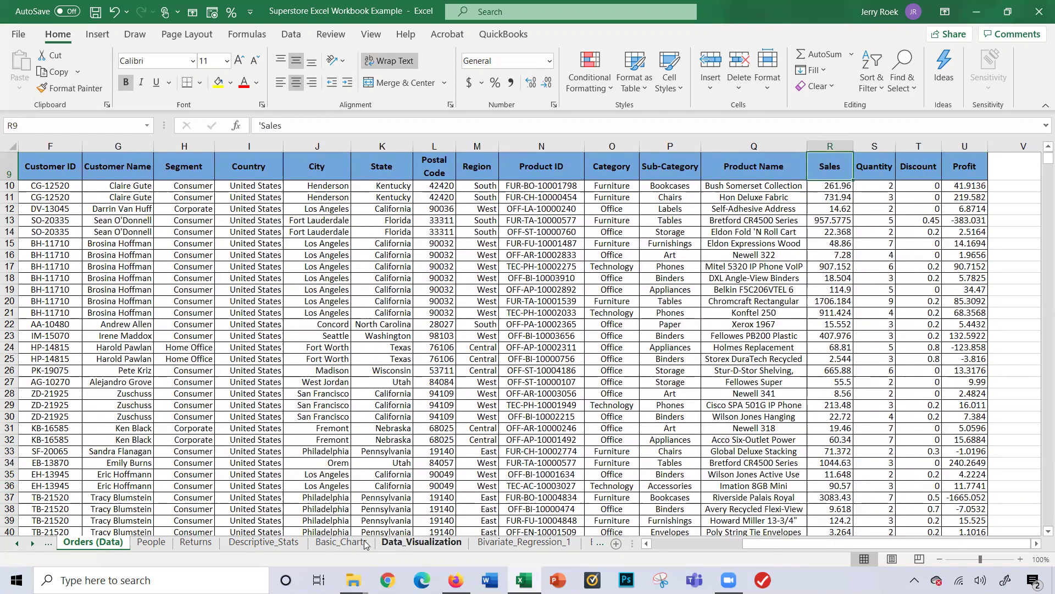
Create a PivotTable from the orders table, starting at its Row ID heading, and place it in cell A1 of the existing Data_Visualization sheet
scroll(110, 297, "left", 5)
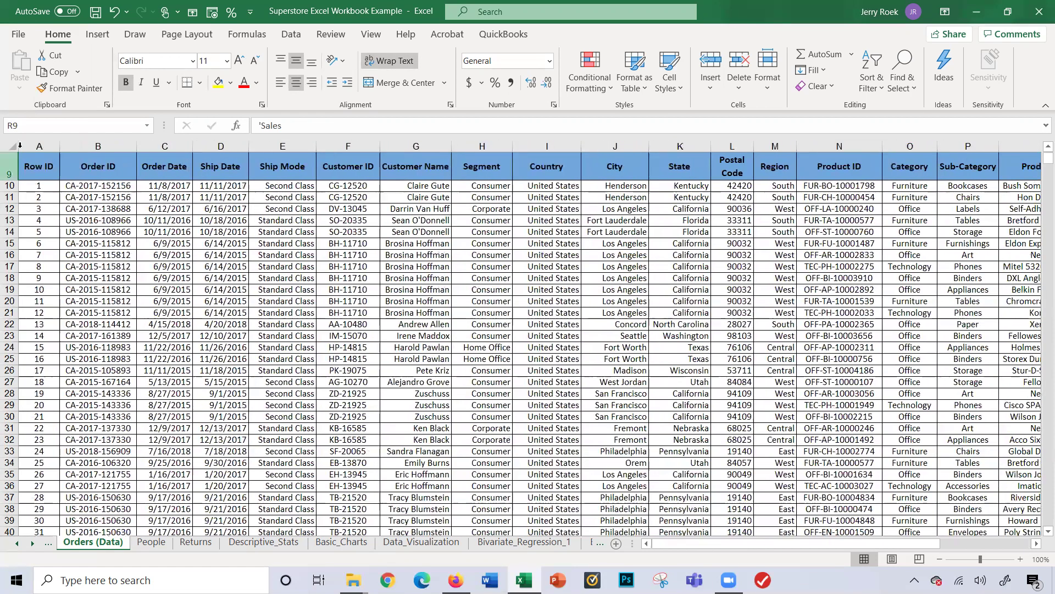
left_click(41, 159)
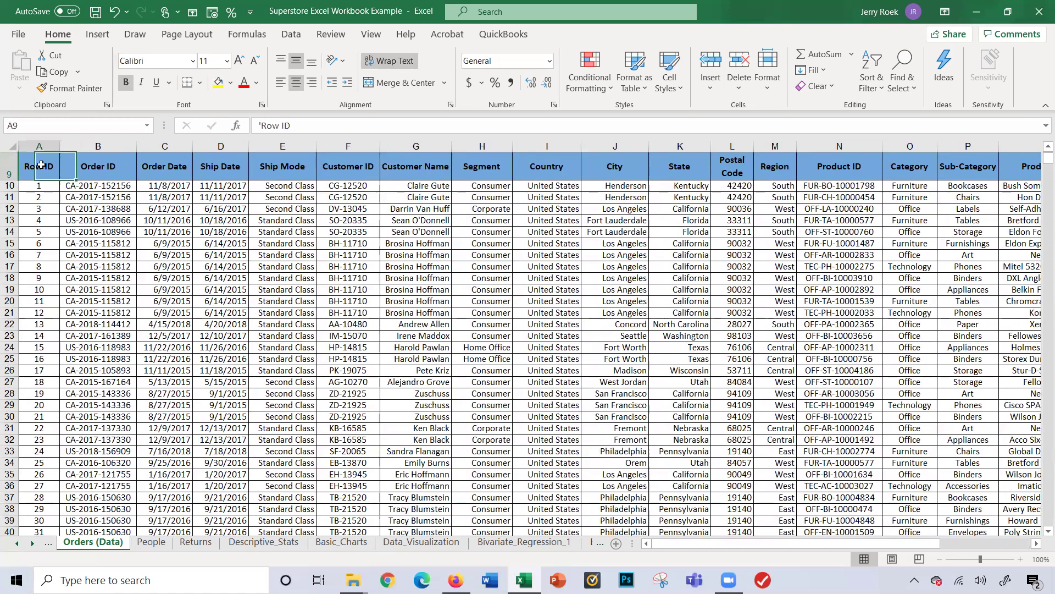
left_click(291, 34)
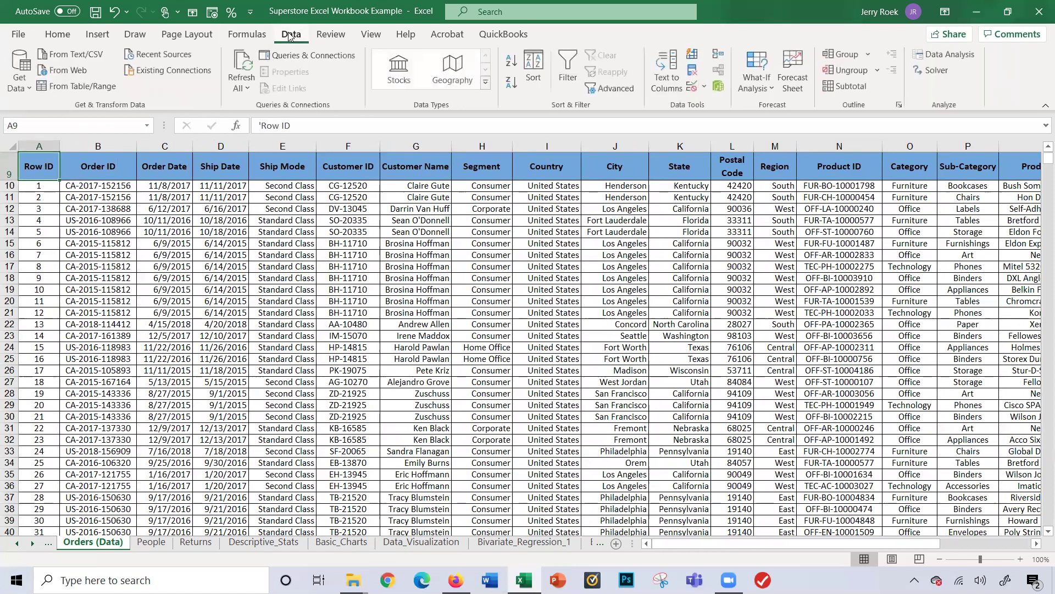
left_click(97, 34)
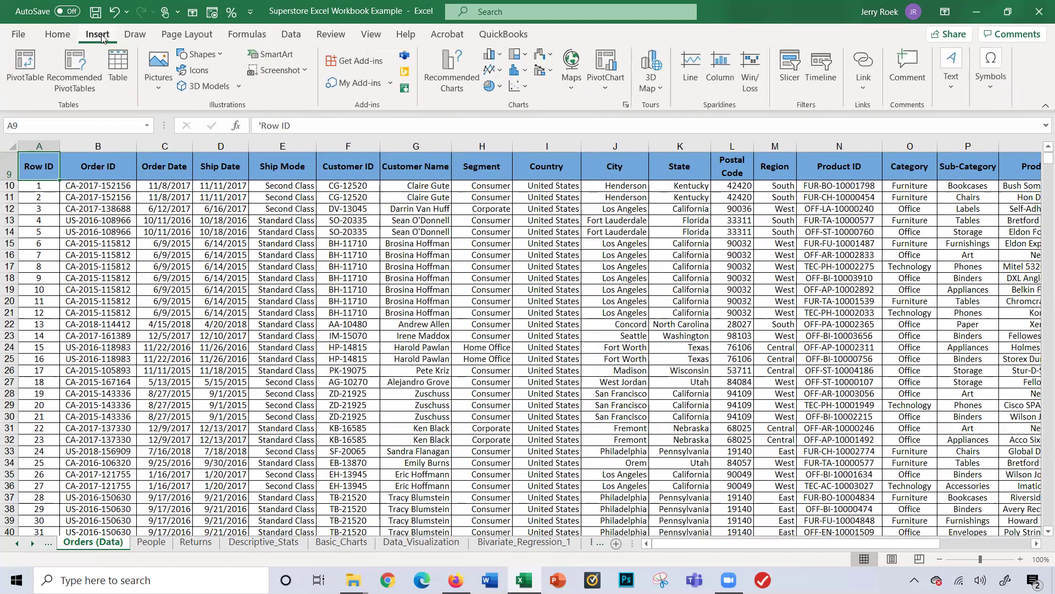
left_click(32, 65)
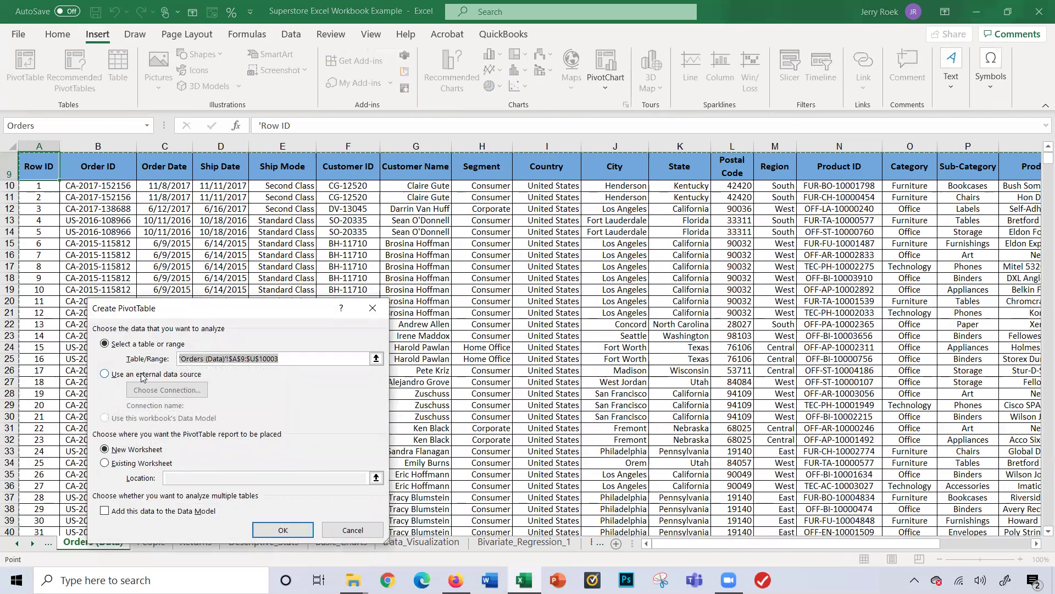
left_click(105, 464)
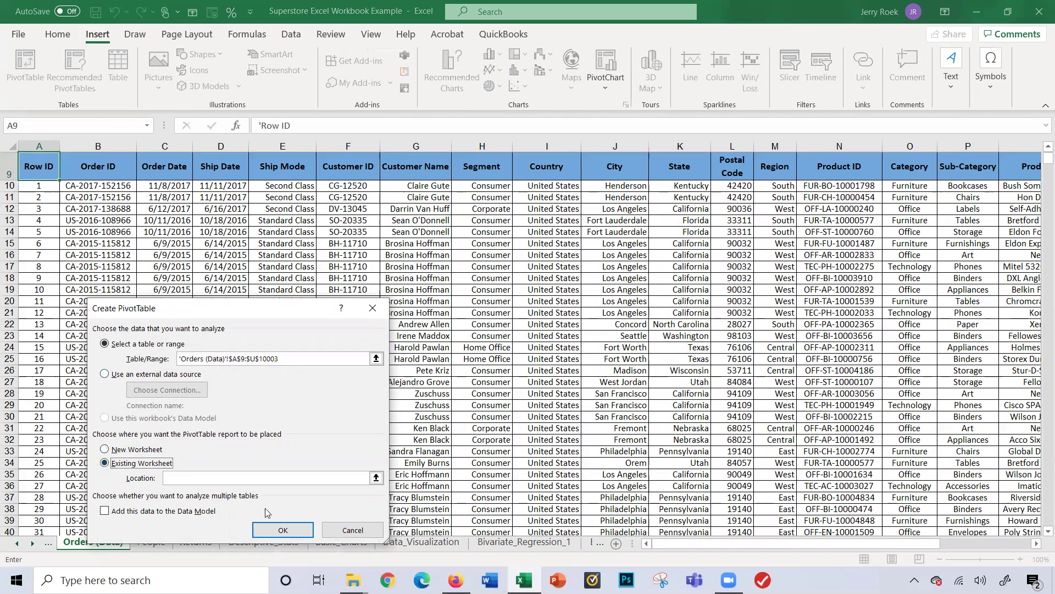
left_click(376, 478)
left_click(409, 544)
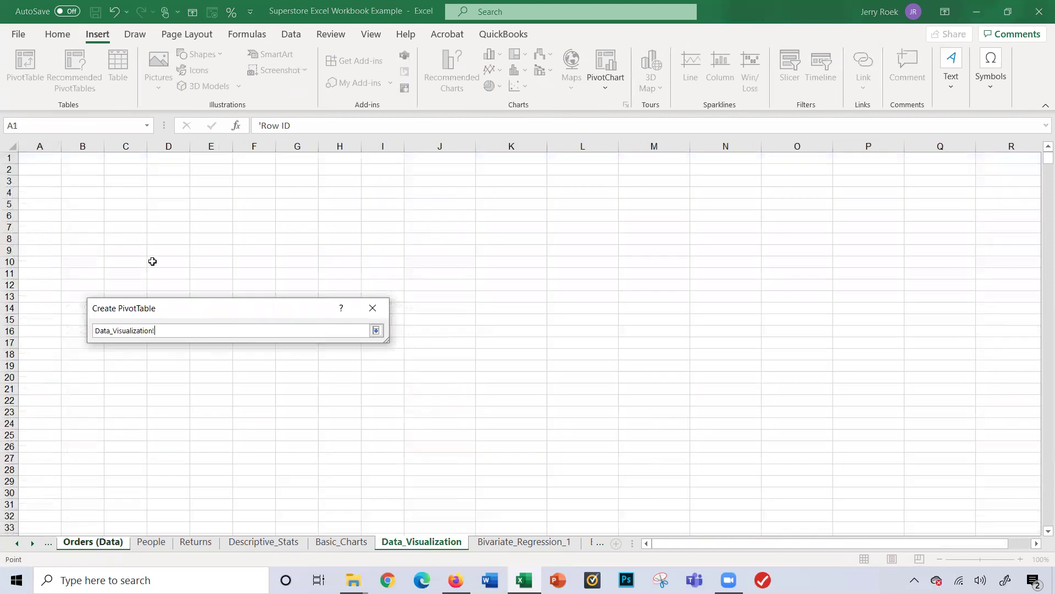
left_click(46, 166)
left_click(47, 158)
key("Return")
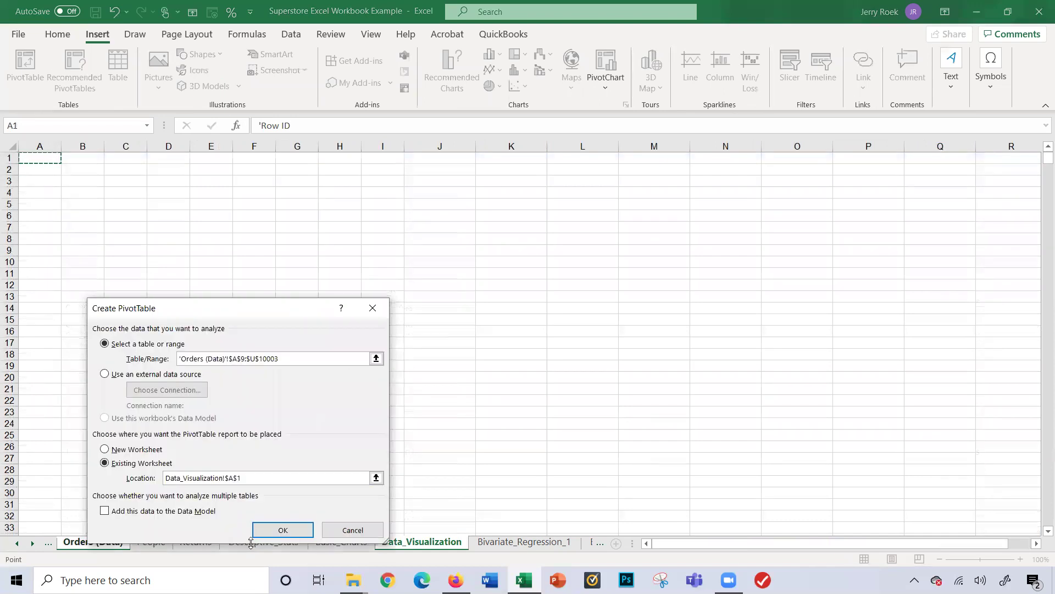
left_click(266, 529)
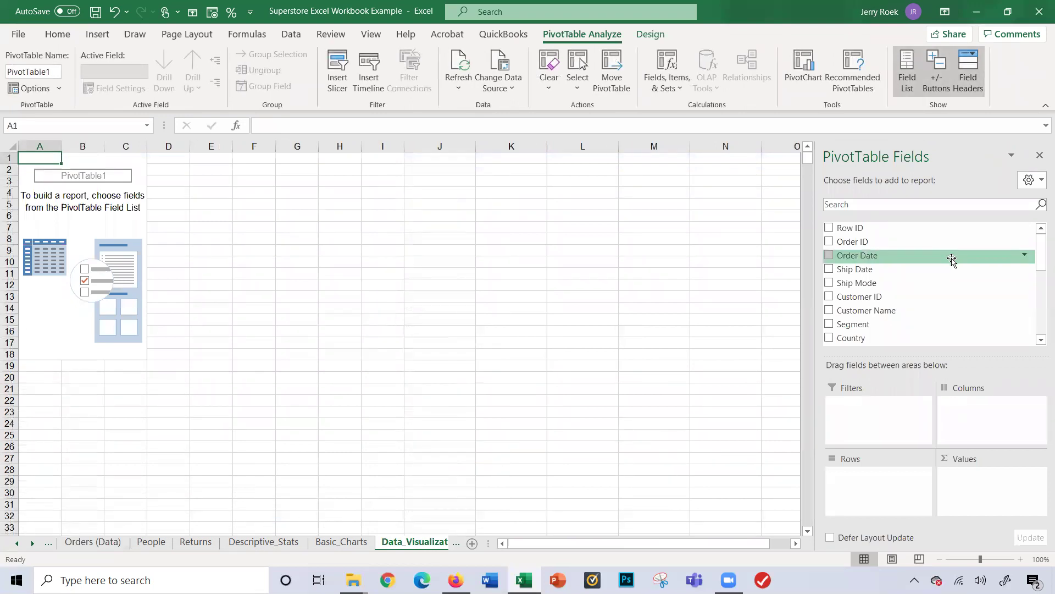
Add Category and Sub-Category, in that order, as row fields of the PivotTable
scroll(943, 285, "down", 2)
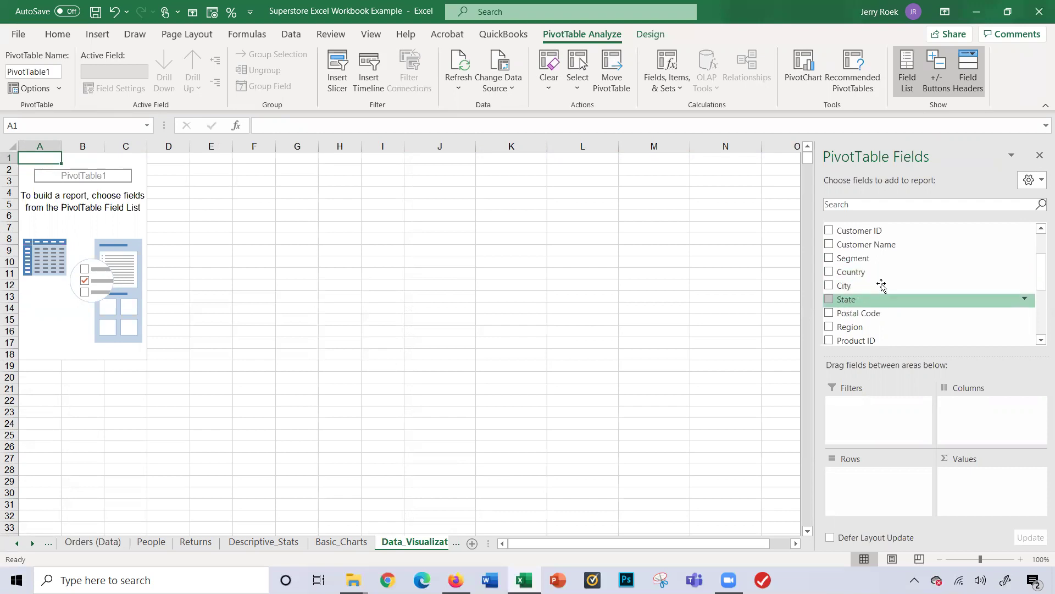
scroll(1041, 240, "up", 2)
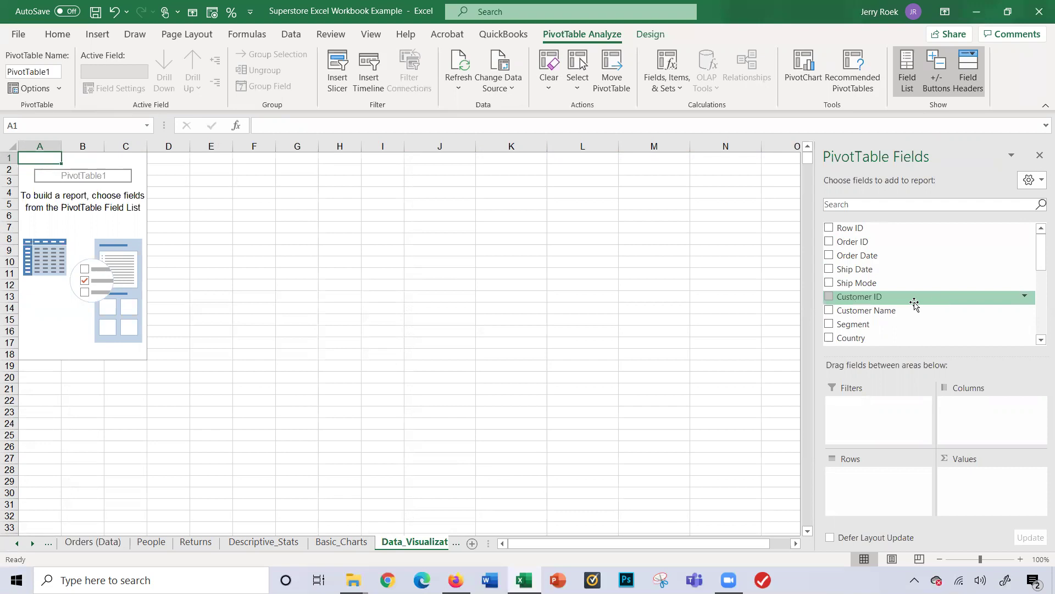
scroll(881, 305, "down", 3)
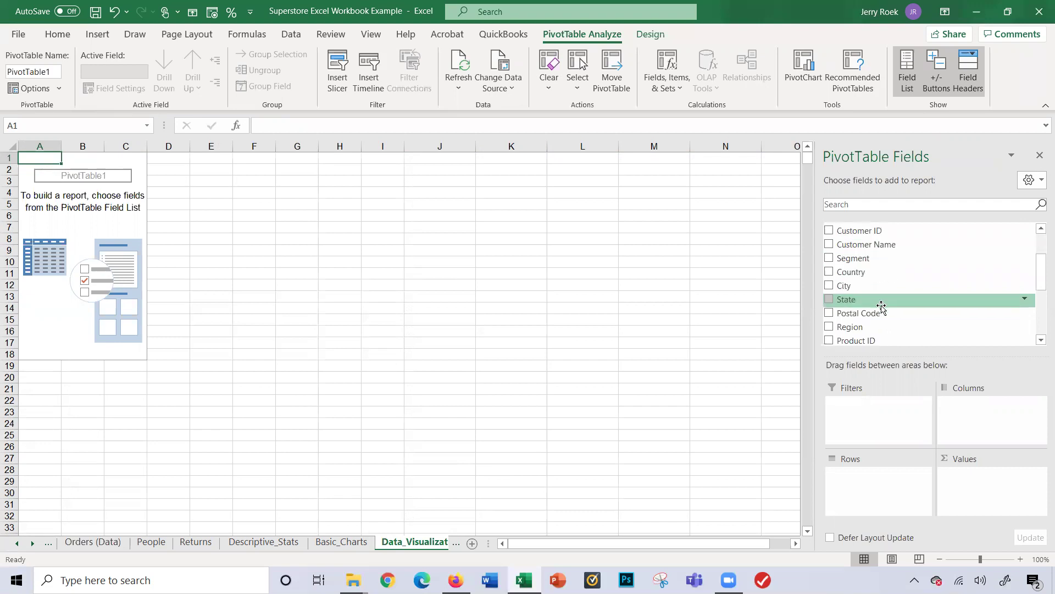
left_click_drag(870, 322, 871, 477)
left_click_drag(865, 336, 873, 481)
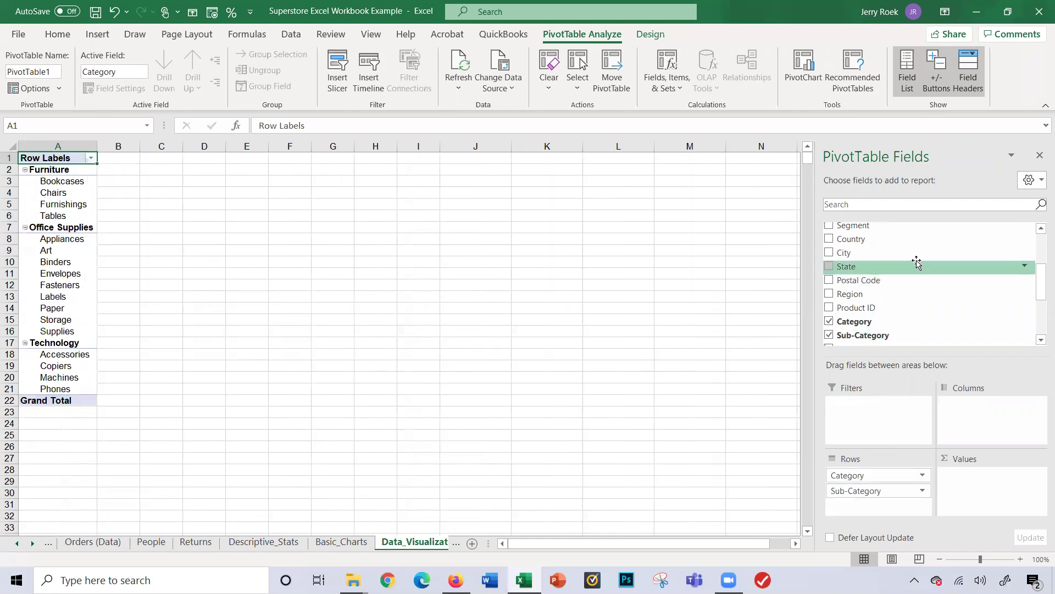
Add Quantity as a summed value field of the PivotTable
scroll(914, 264, "down", 3)
left_click_drag(852, 277, 987, 482)
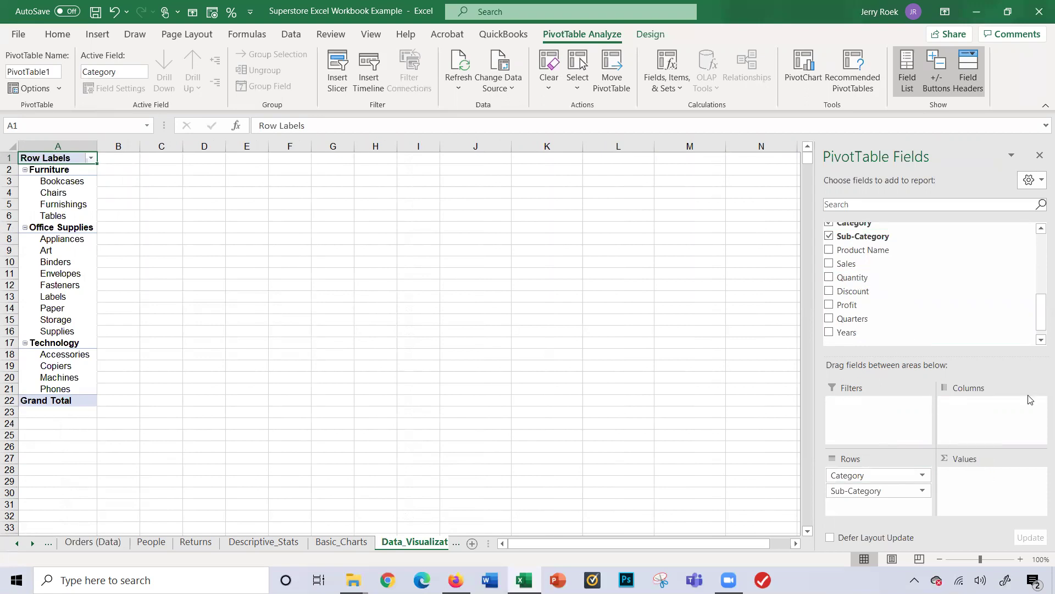
left_click_drag(858, 282, 973, 489)
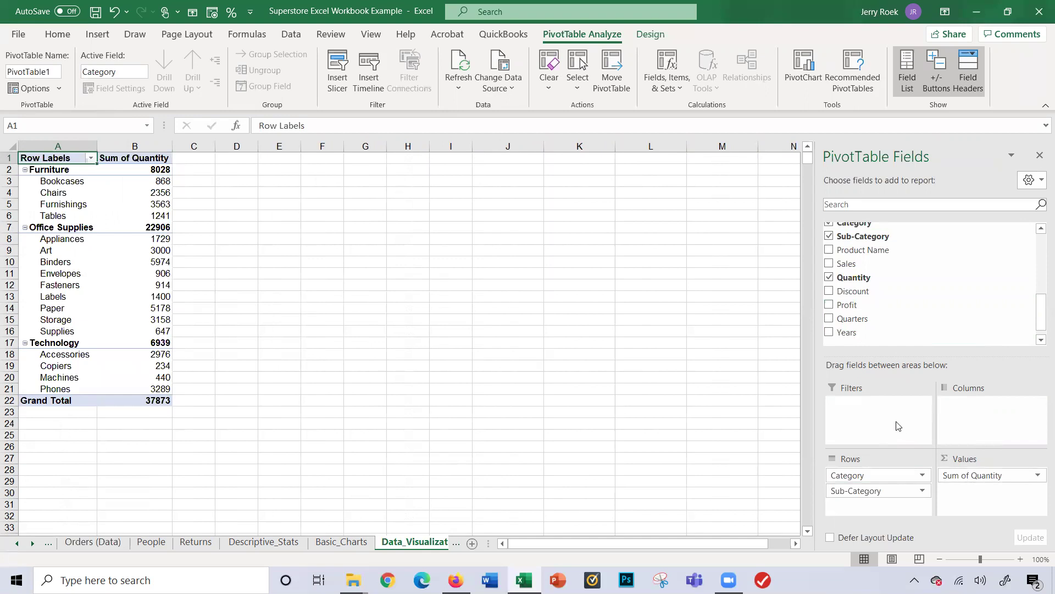
Make Category and Sub-Category report filters of the PivotTable instead of row fields
scroll(857, 292, "up", 1)
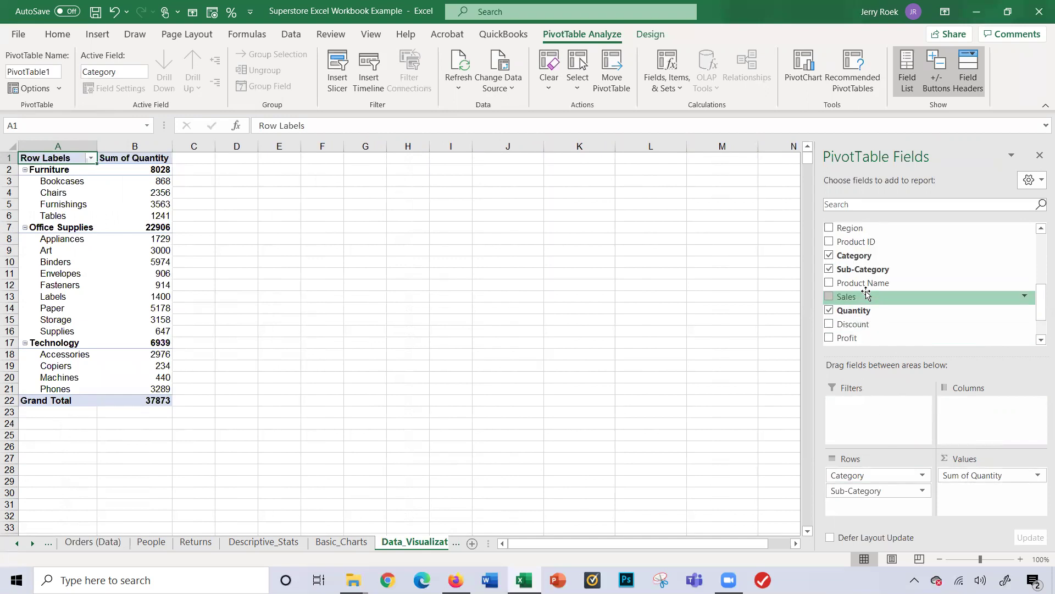
left_click_drag(852, 258, 863, 401)
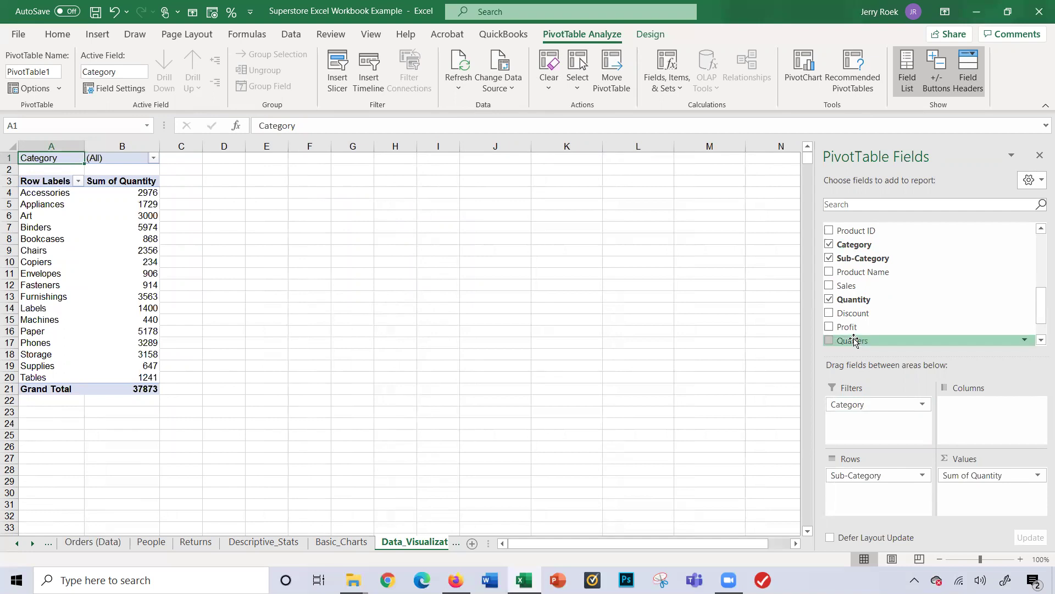
left_click_drag(858, 259, 874, 411)
Add Order Date to the PivotTable rows, grouped by years, quarters and months
scroll(871, 283, "up", 2)
scroll(871, 283, "up", 1)
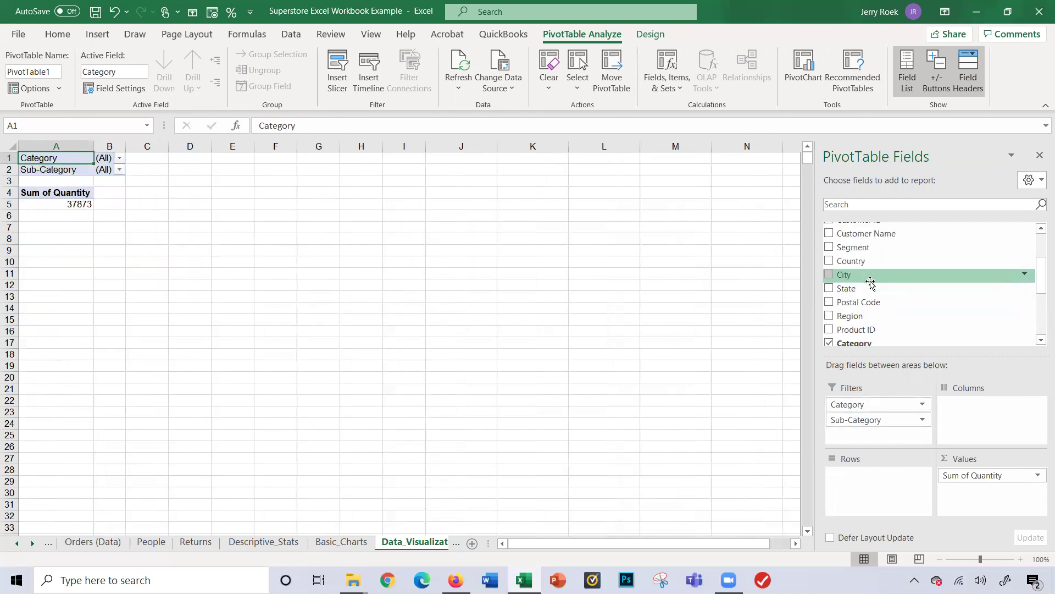
scroll(871, 283, "up", 2)
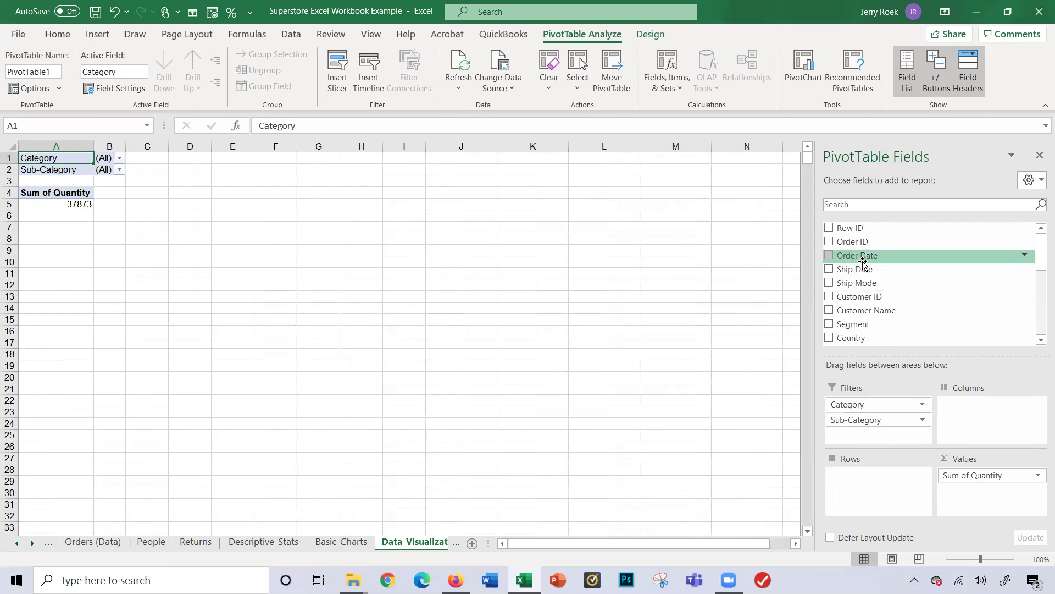
left_click_drag(860, 256, 862, 479)
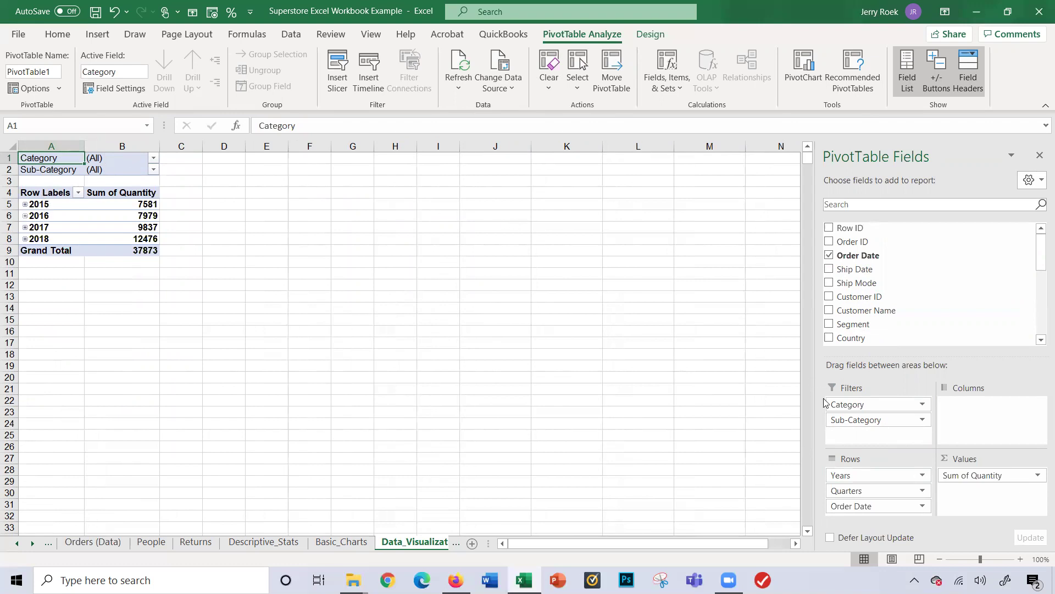
left_click_drag(839, 406, 839, 421)
Expand 2015 and its first quarter to inspect the monthly quantities, and collapse the year again
left_click(25, 204)
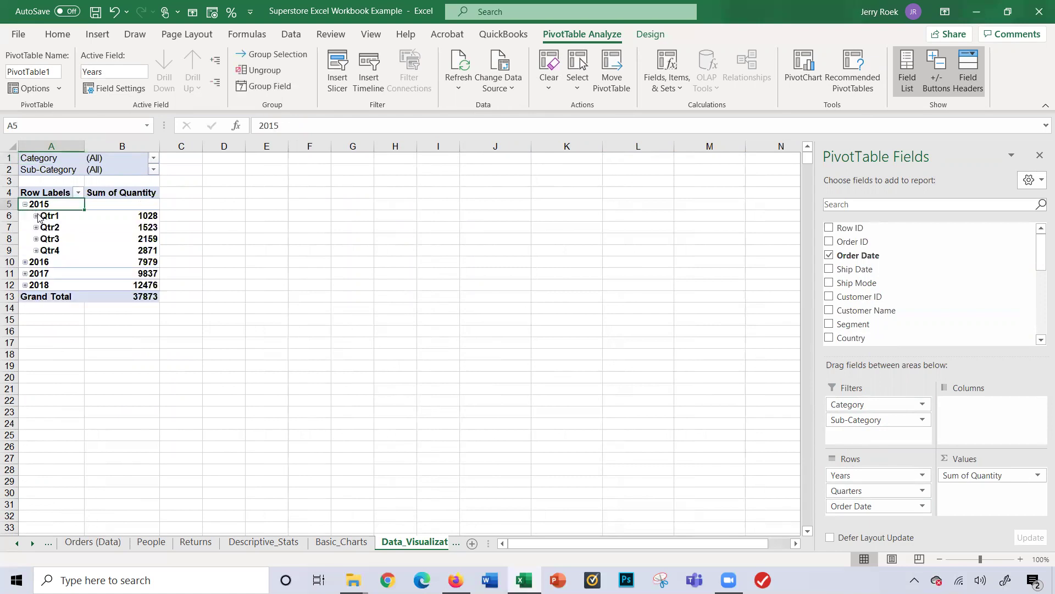
left_click(37, 216)
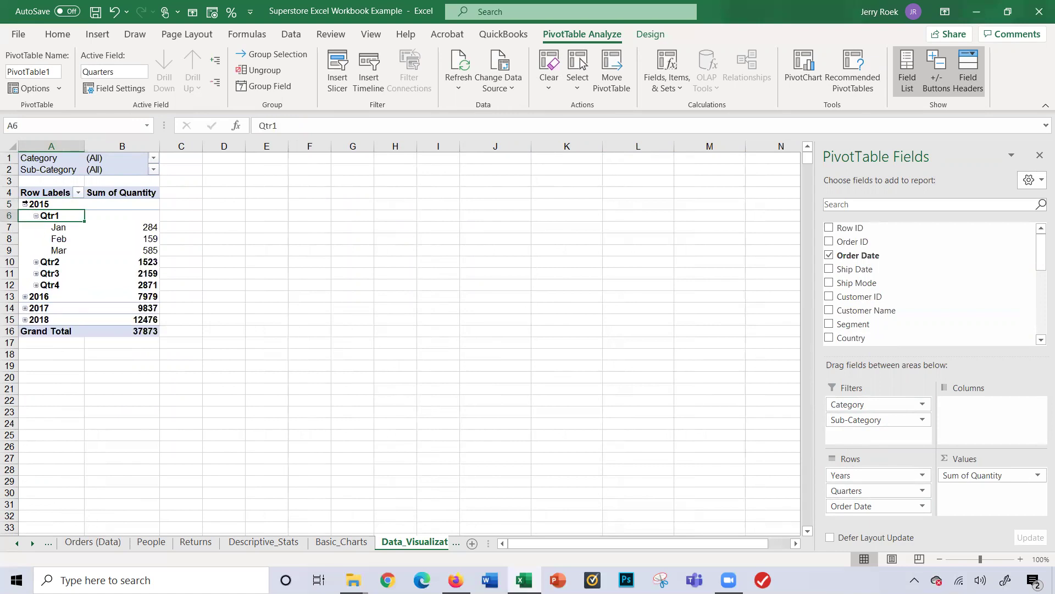
left_click(25, 205)
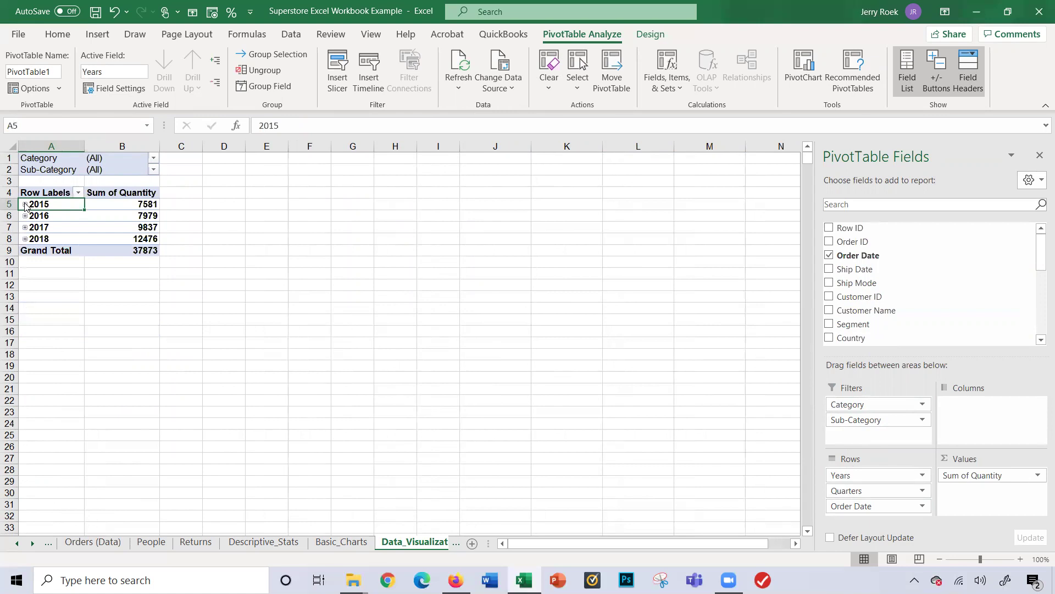
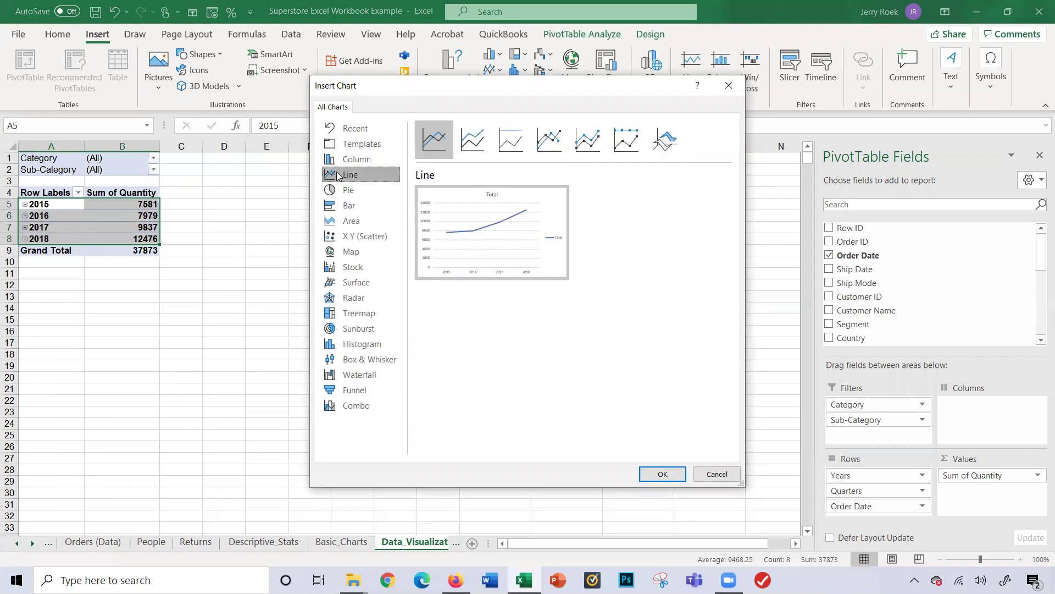
Insert a Stacked Line with Markers PivotChart of the yearly quantities and position it just below the PivotTable
left_click(587, 143)
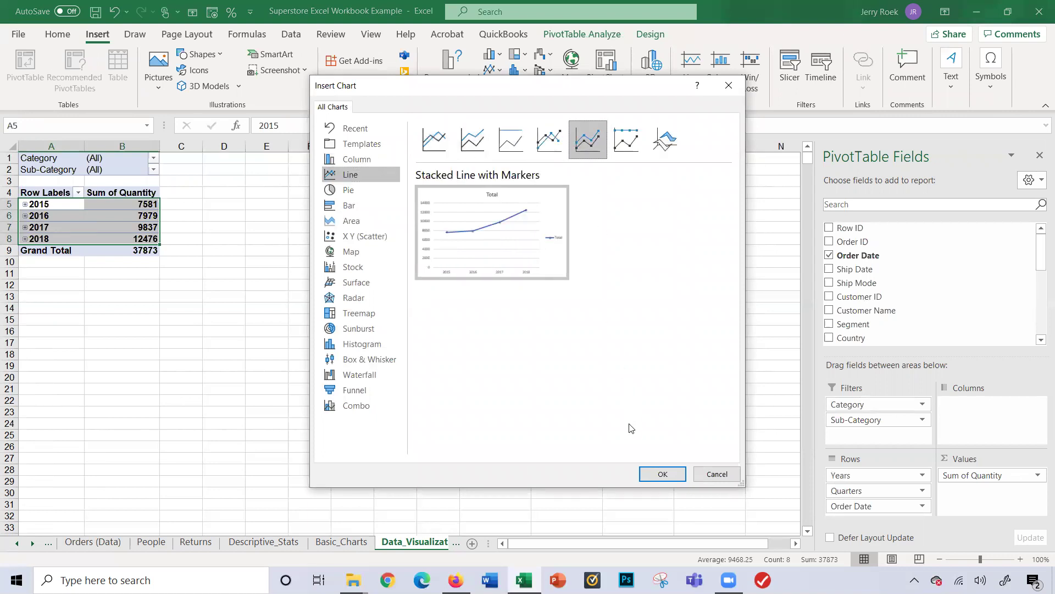
left_click(662, 474)
left_click_drag(503, 264, 298, 290)
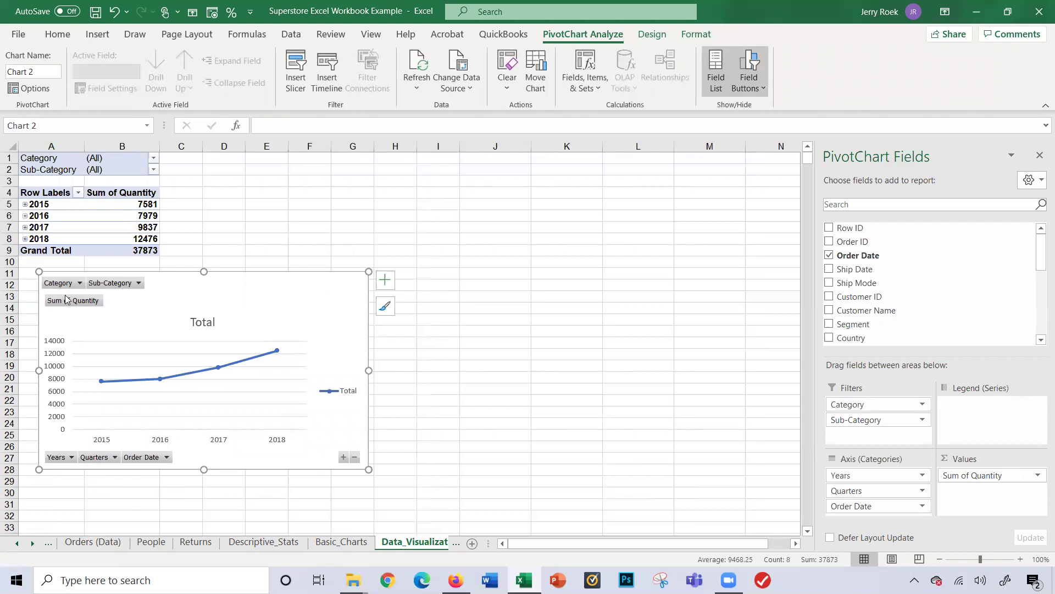
left_click(246, 205)
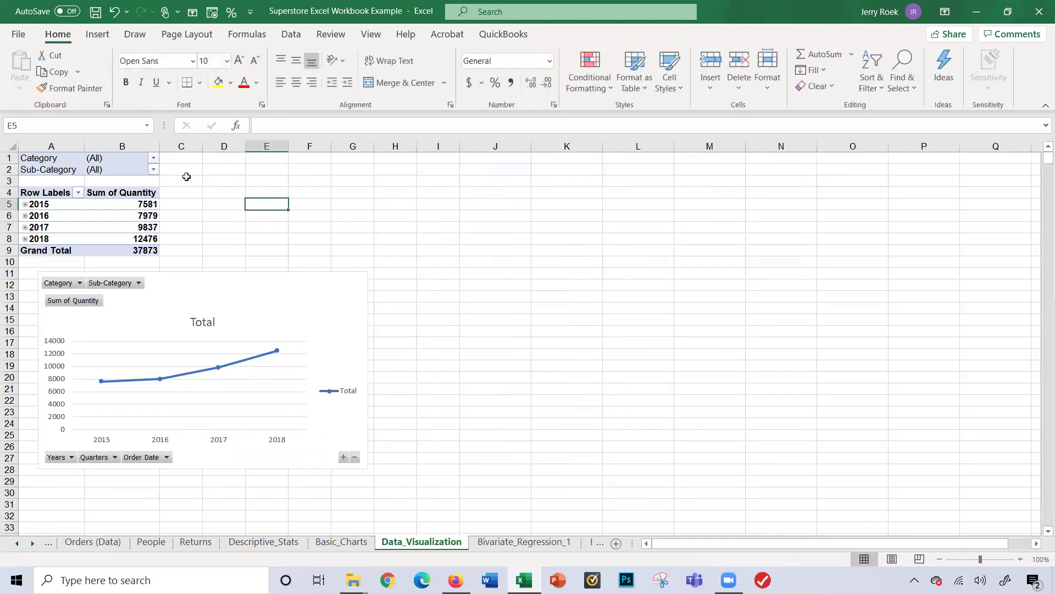
Filter the PivotTable and its chart to the Furniture category and the Chairs sub-category
left_click(154, 160)
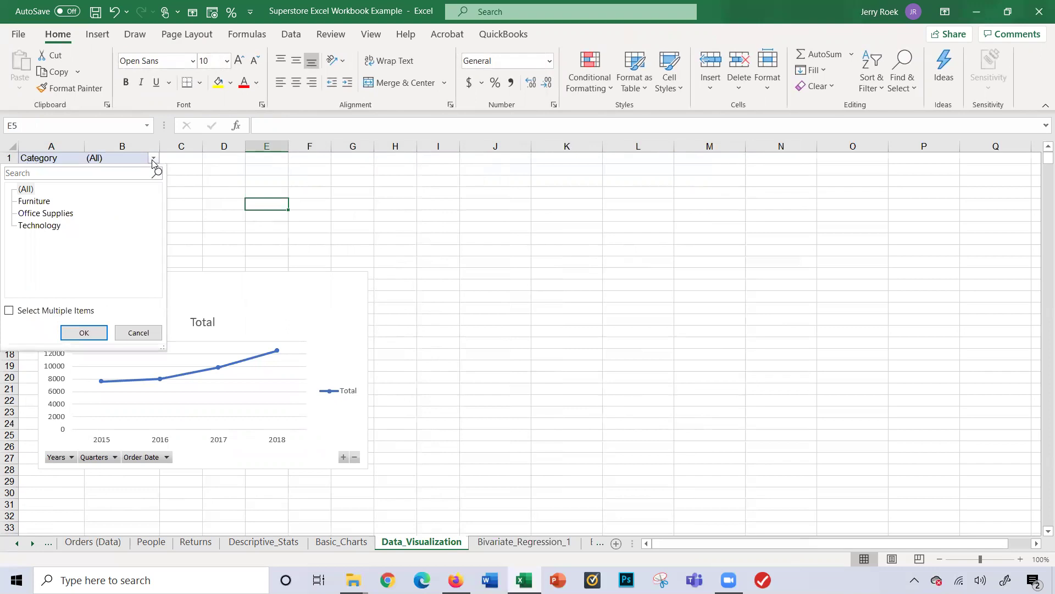
left_click(39, 204)
left_click(78, 331)
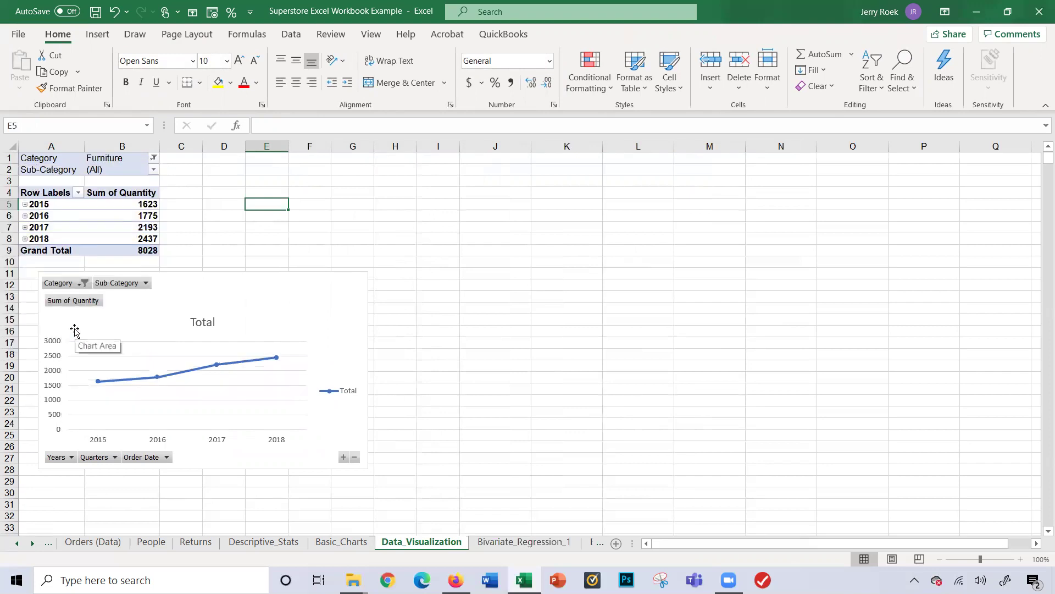
left_click(154, 171)
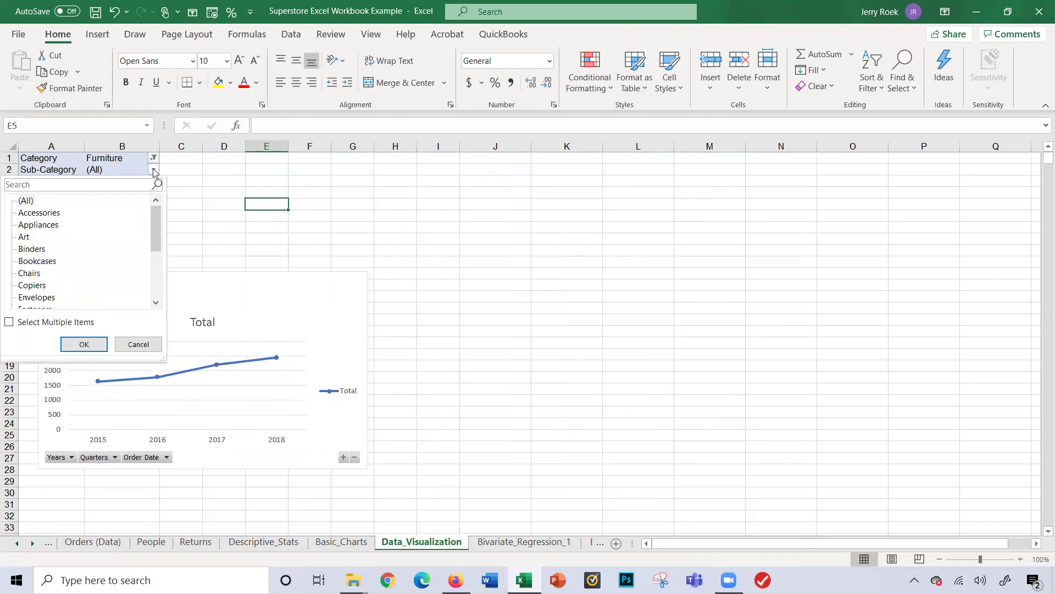
left_click(33, 274)
left_click(70, 341)
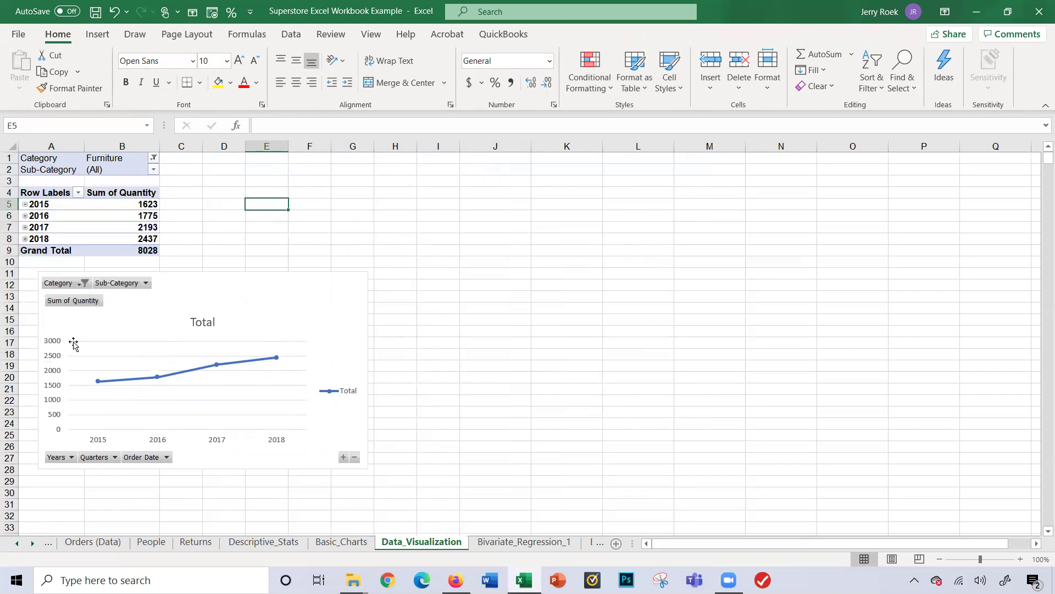
Reset both the Sub-Category and Category filters of the PivotTable to (All)
left_click(154, 159)
left_click(10, 310)
left_click(76, 332)
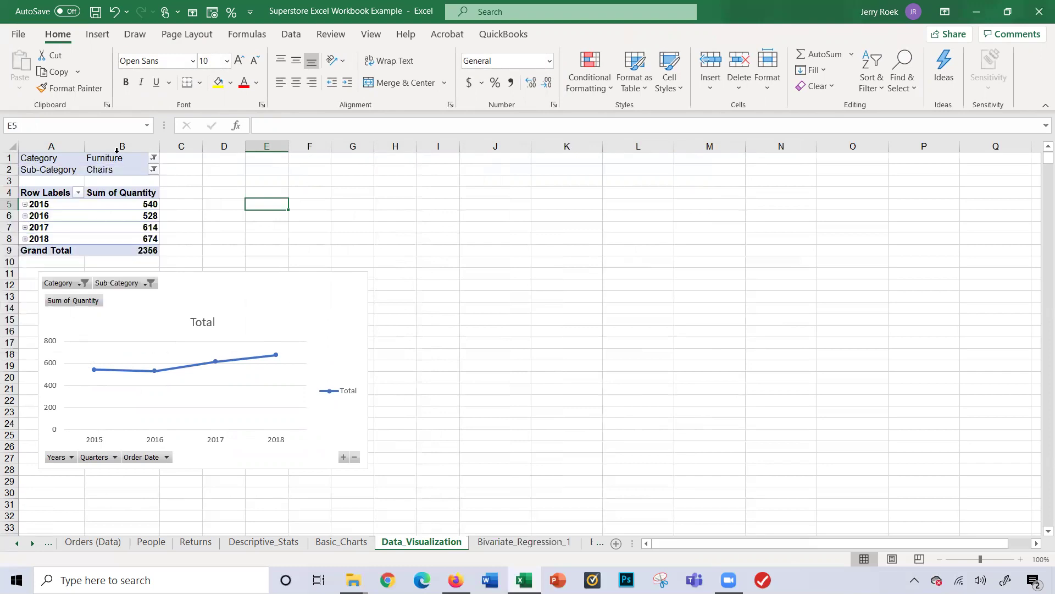
left_click(154, 170)
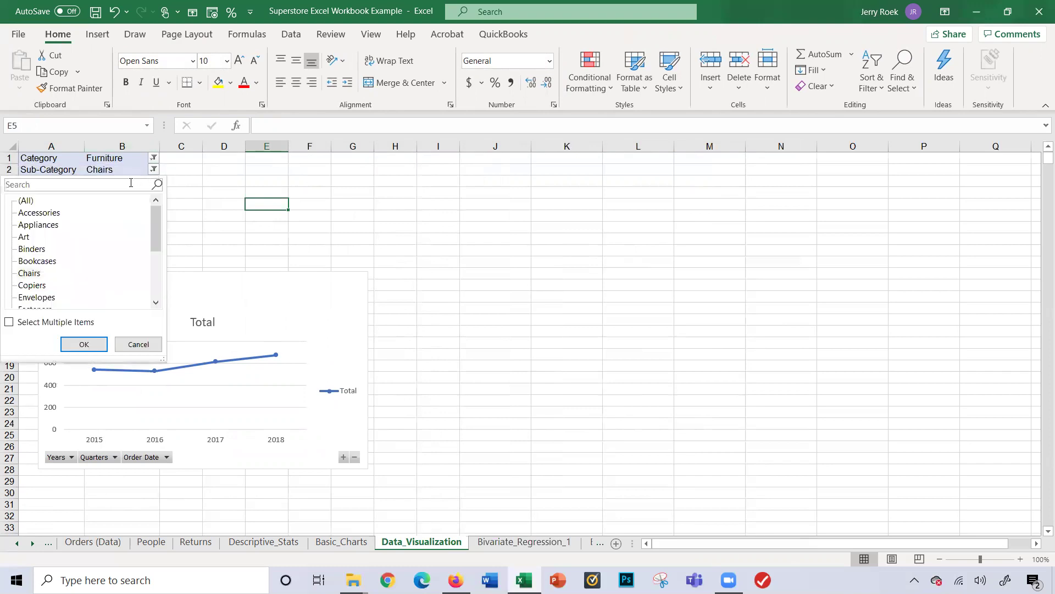
left_click(25, 202)
left_click(89, 339)
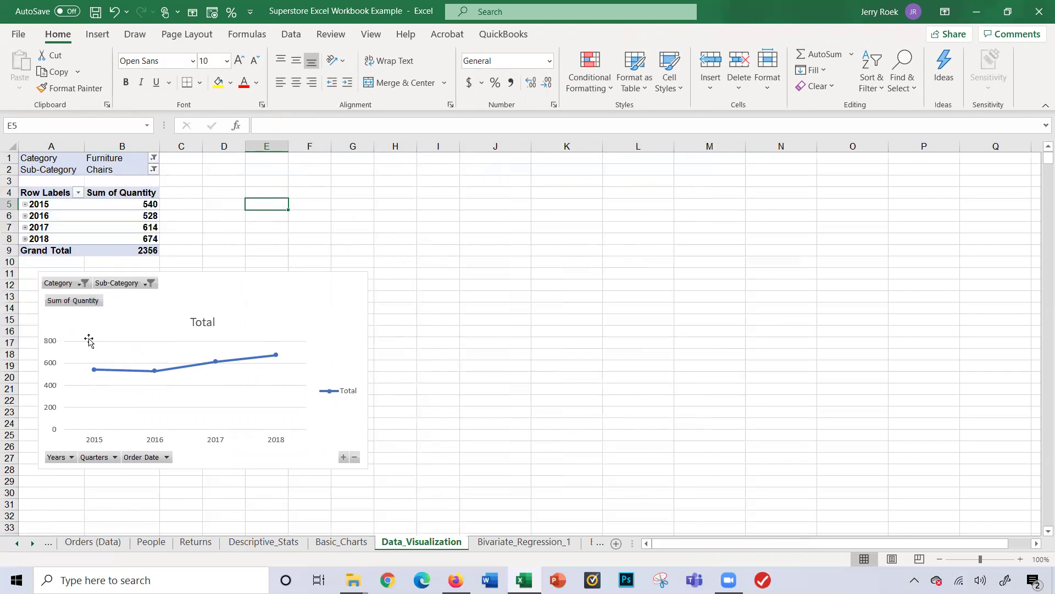
left_click(154, 158)
left_click(21, 189)
left_click(88, 333)
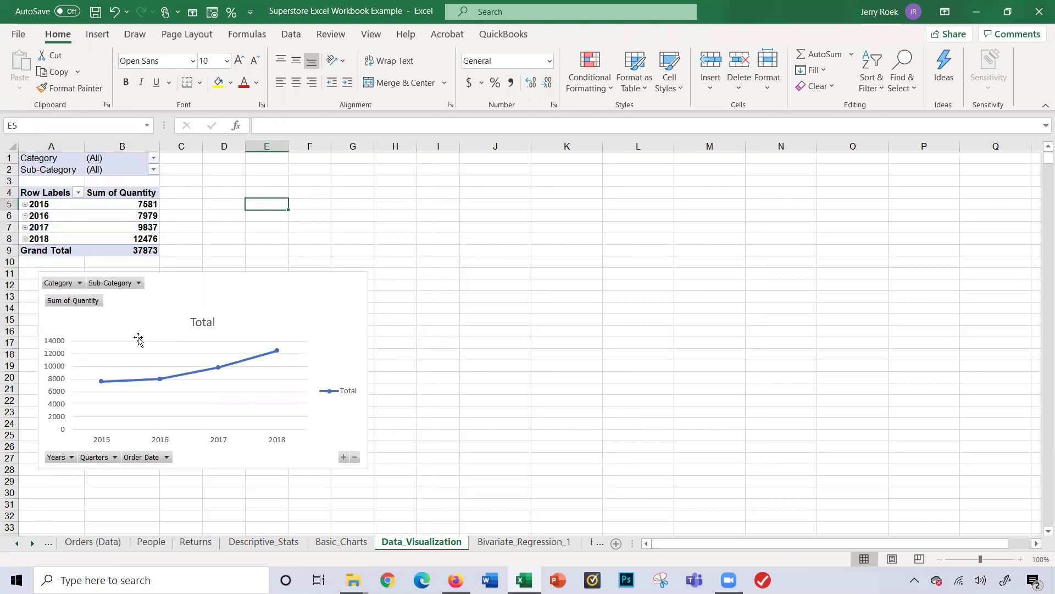
Add data labels to the Total line of the yearly quantities PivotChart
right_click(228, 369)
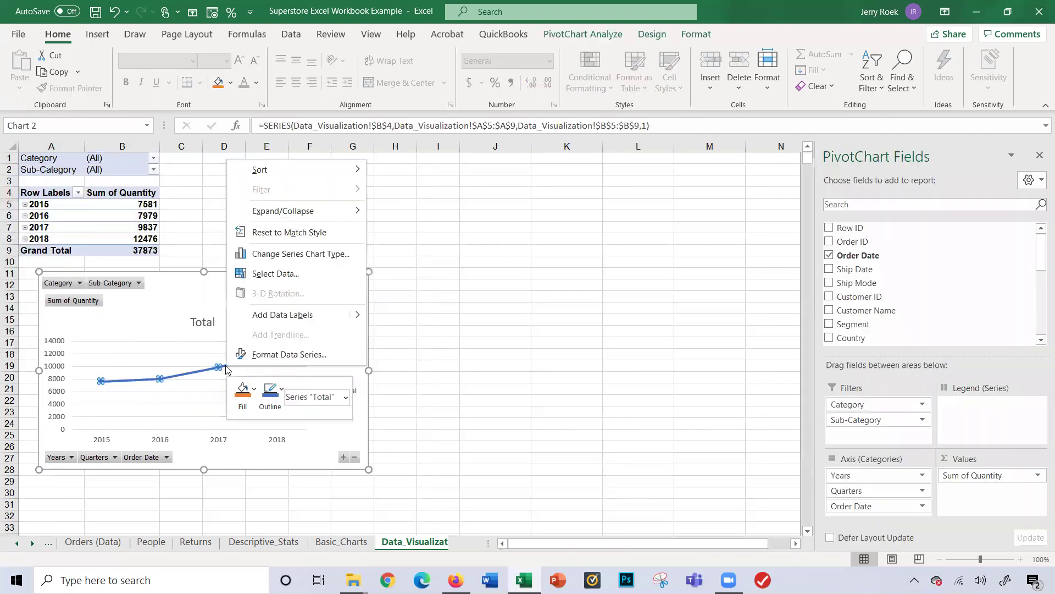
left_click(328, 318)
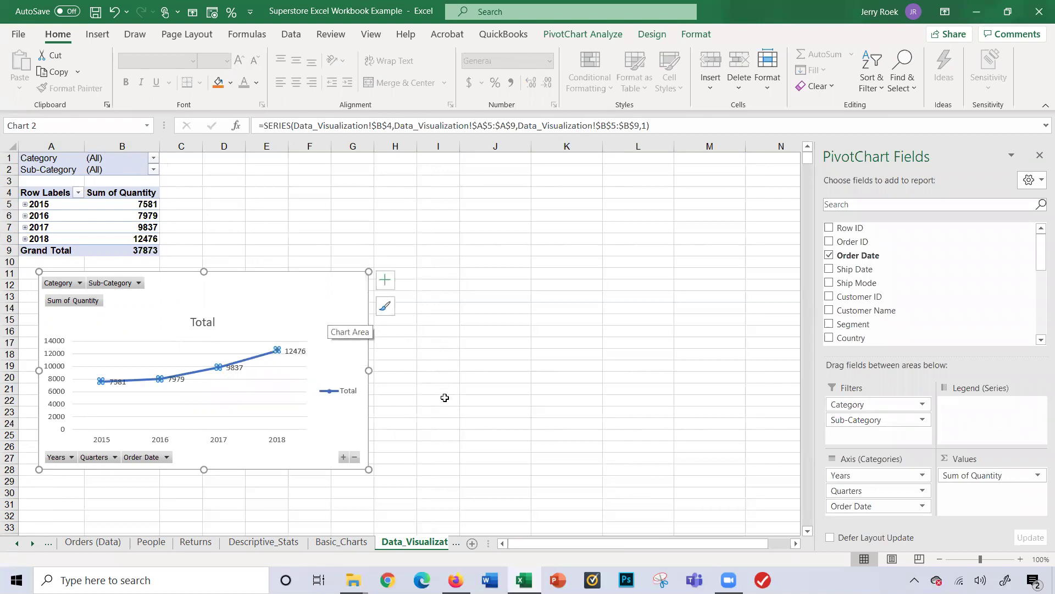
left_click(108, 516)
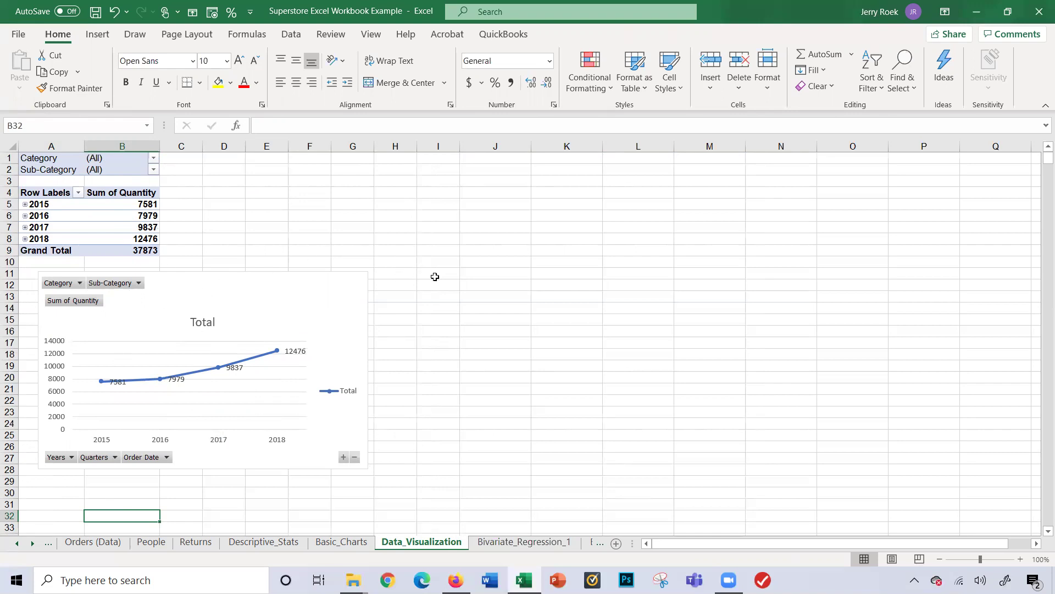
Format the yearly quantities and grand total in B5:B9 with thousands separators and no decimals
left_click_drag(150, 205, 145, 249)
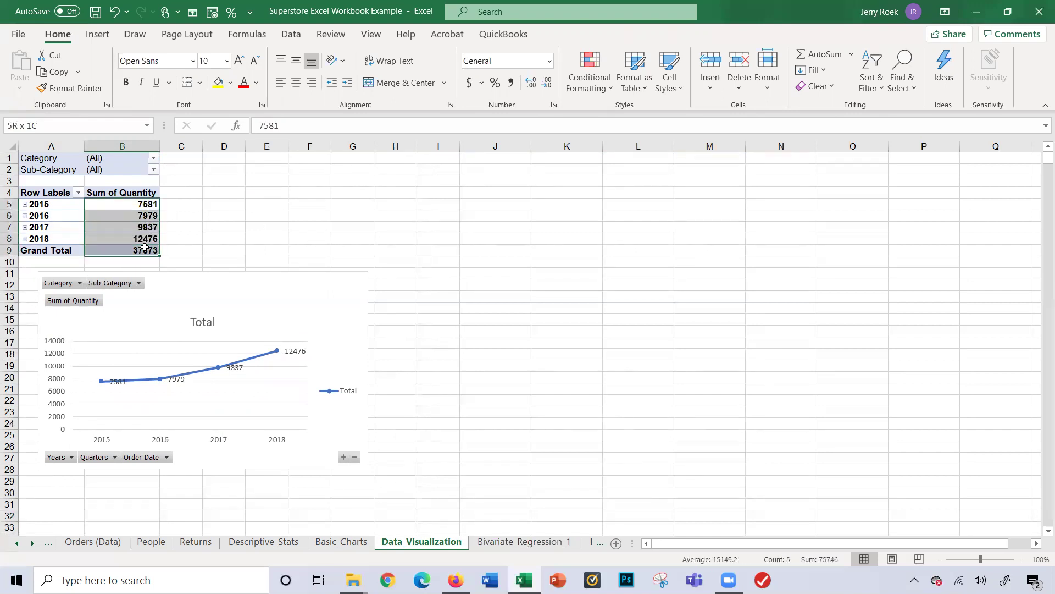
left_click(499, 80)
left_click(510, 82)
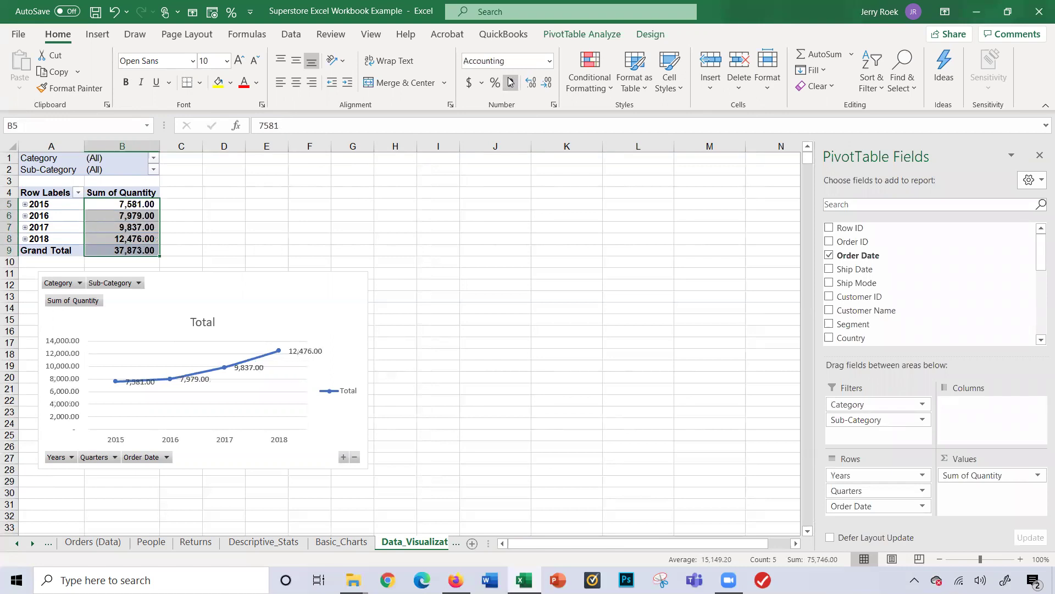
left_click(548, 82)
left_click(548, 83)
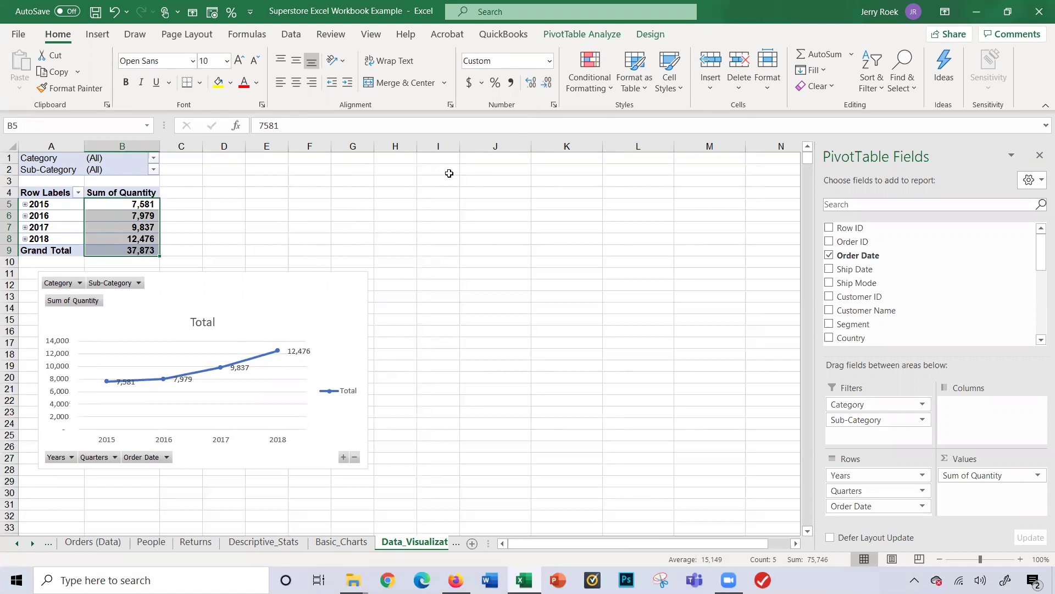
left_click(483, 161)
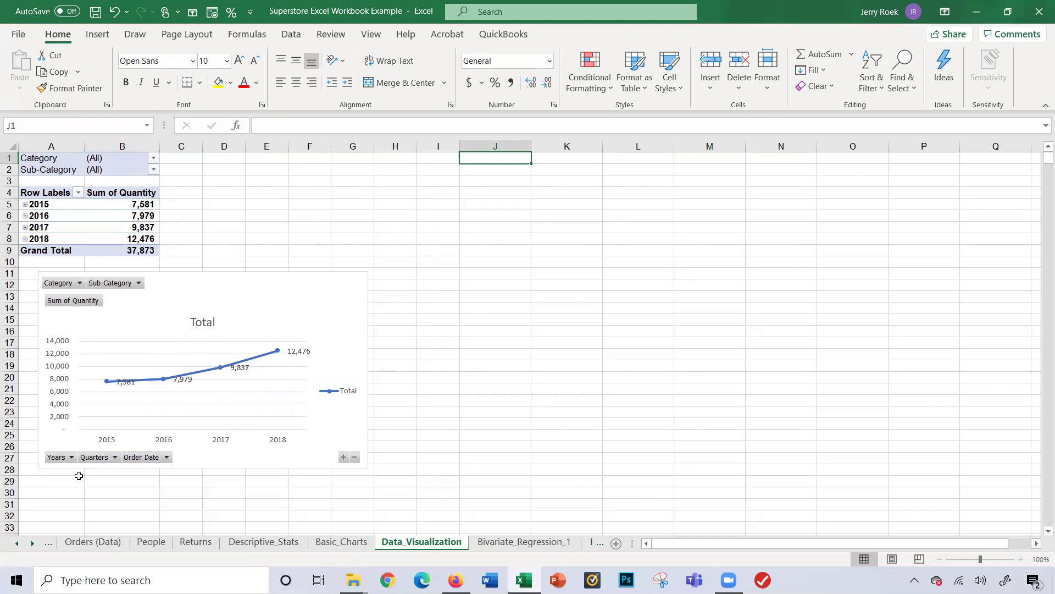
Create a second PivotTable from the Orders (Data) table, placed in cell J1 of the existing Data_Visualization sheet
left_click(72, 542)
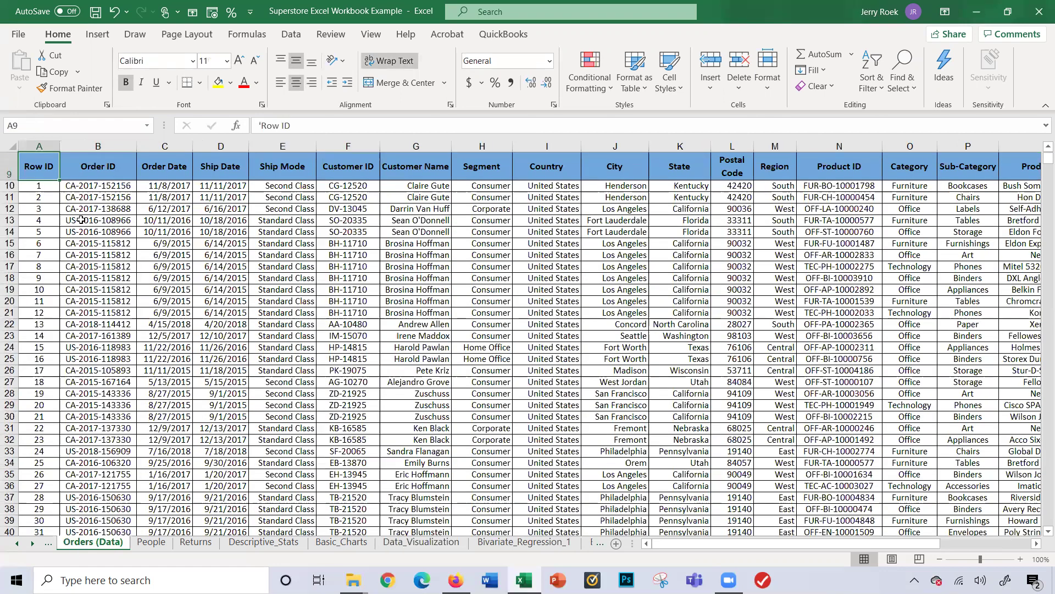
left_click(97, 34)
left_click(22, 67)
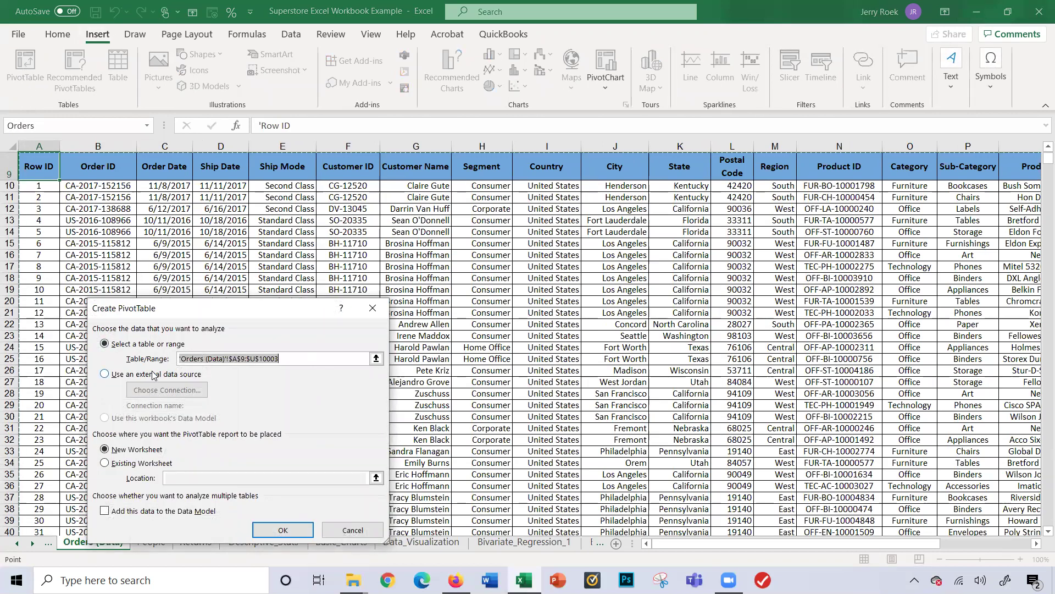
left_click(106, 463)
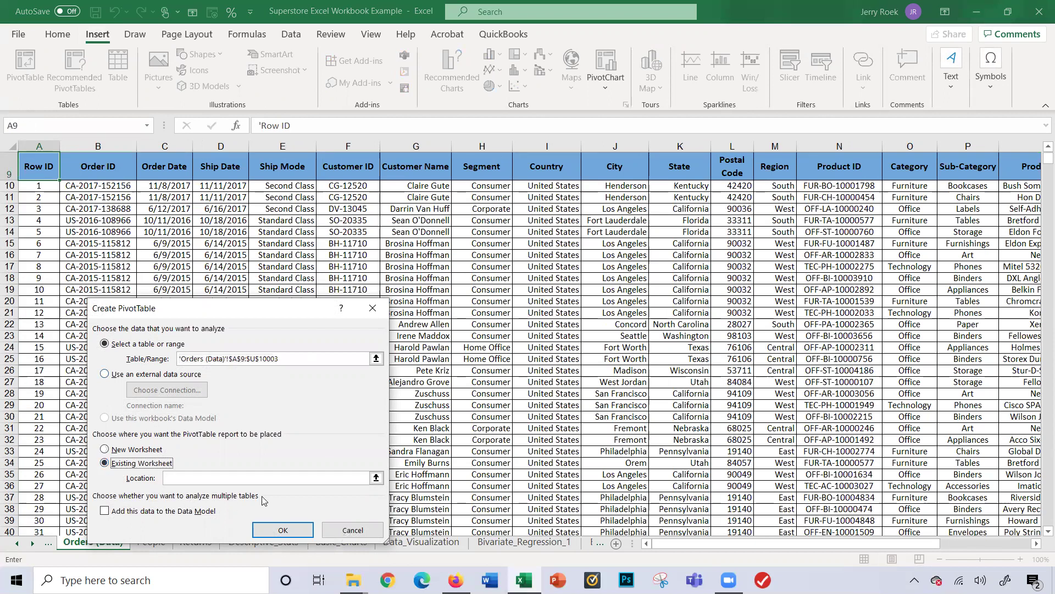
left_click(376, 478)
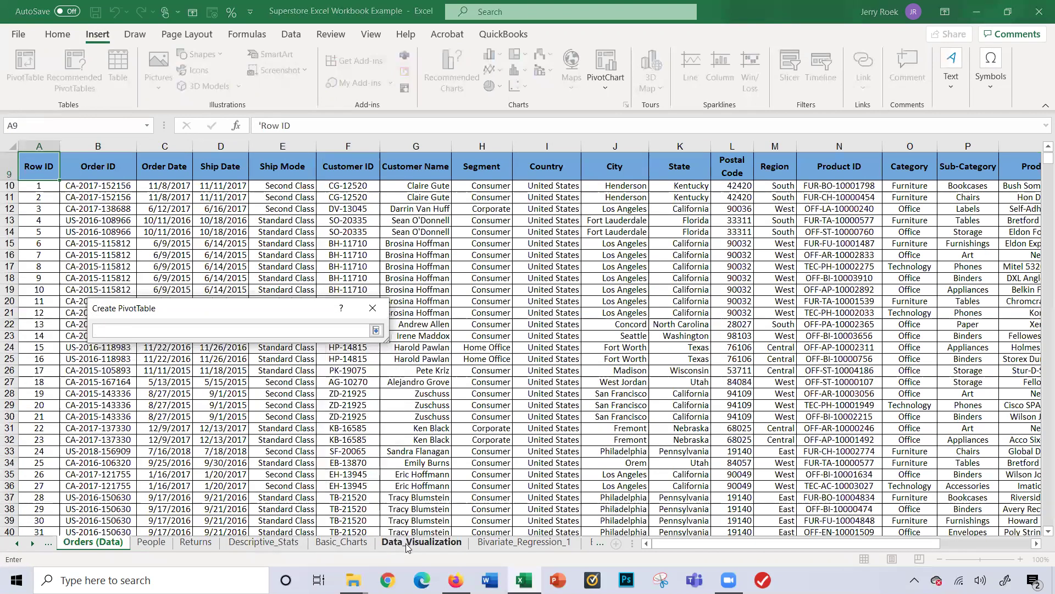
left_click(407, 543)
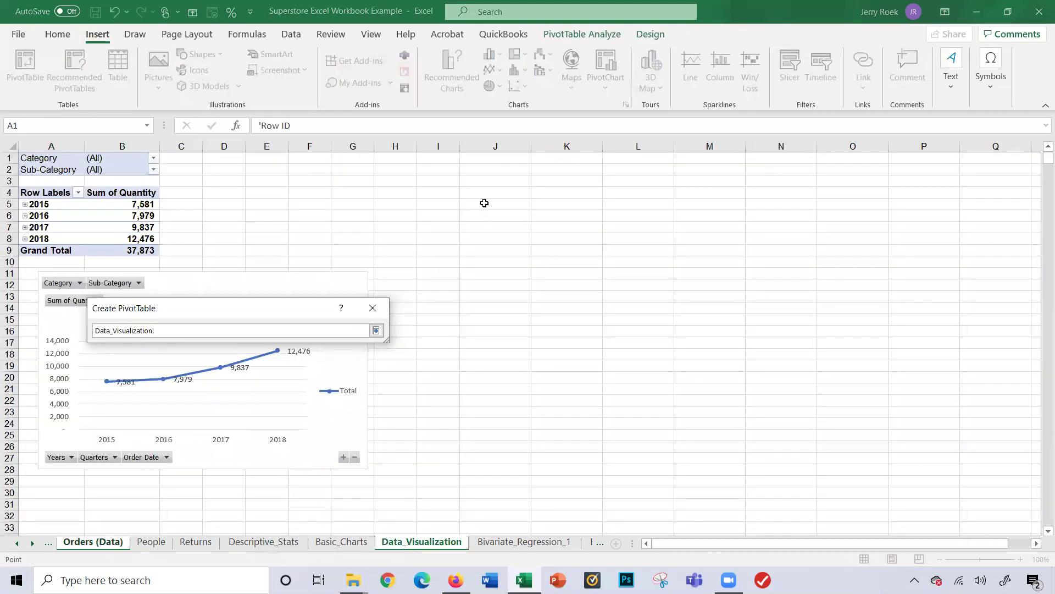
left_click(504, 159)
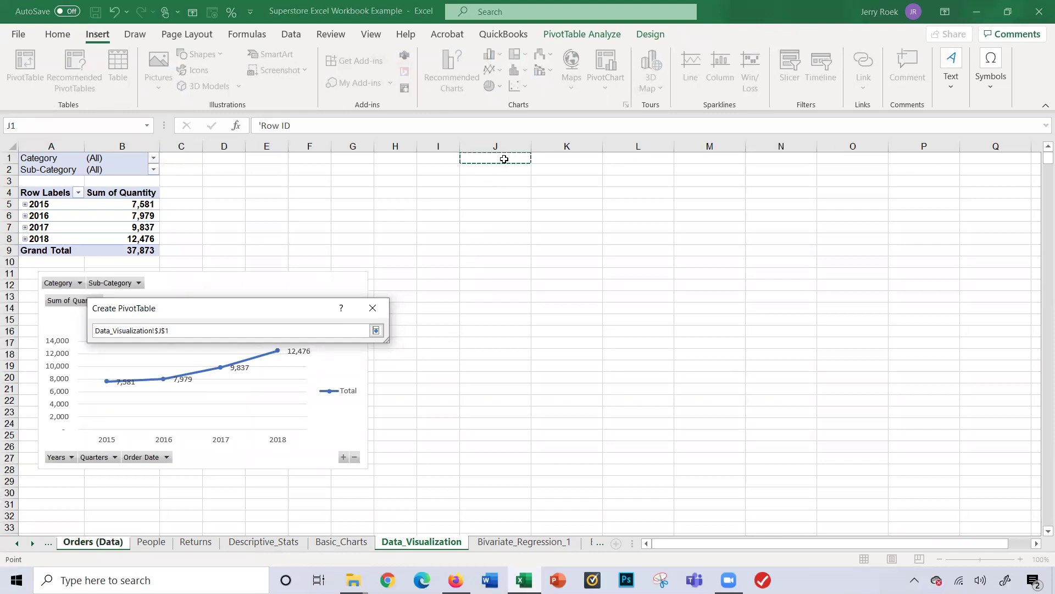
key("Return")
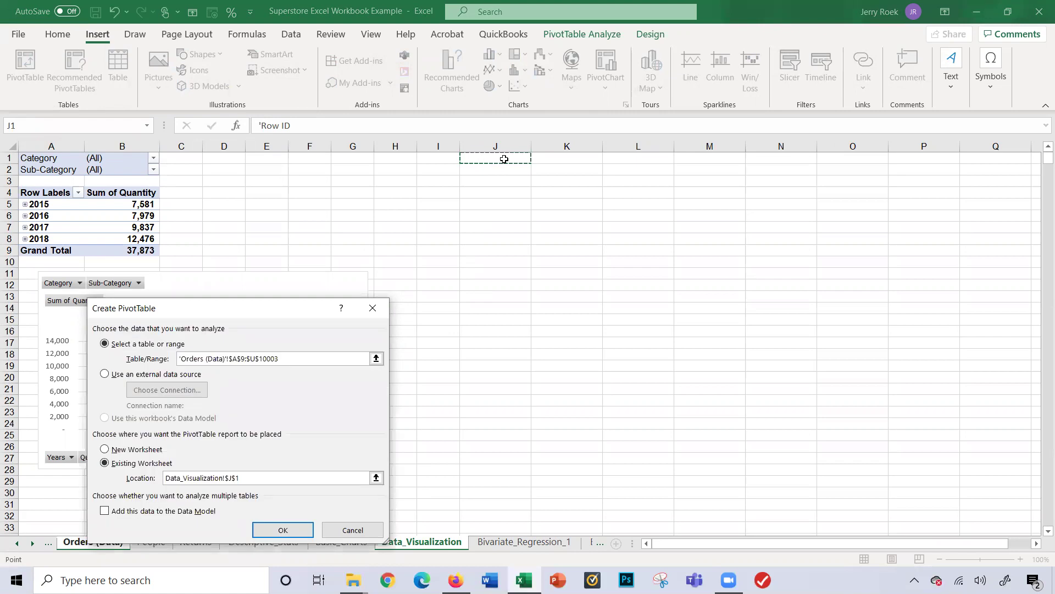
left_click(273, 532)
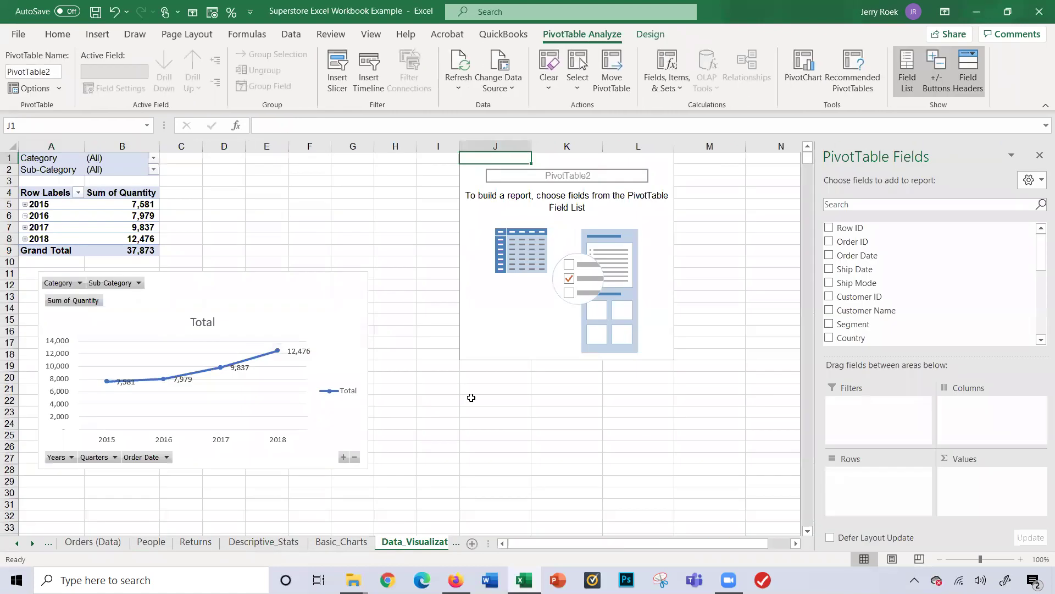
Lay out the new PivotTable with Category as filter, Sub-Category as rows and the sum of Quantity as values
scroll(885, 301, "down", 1)
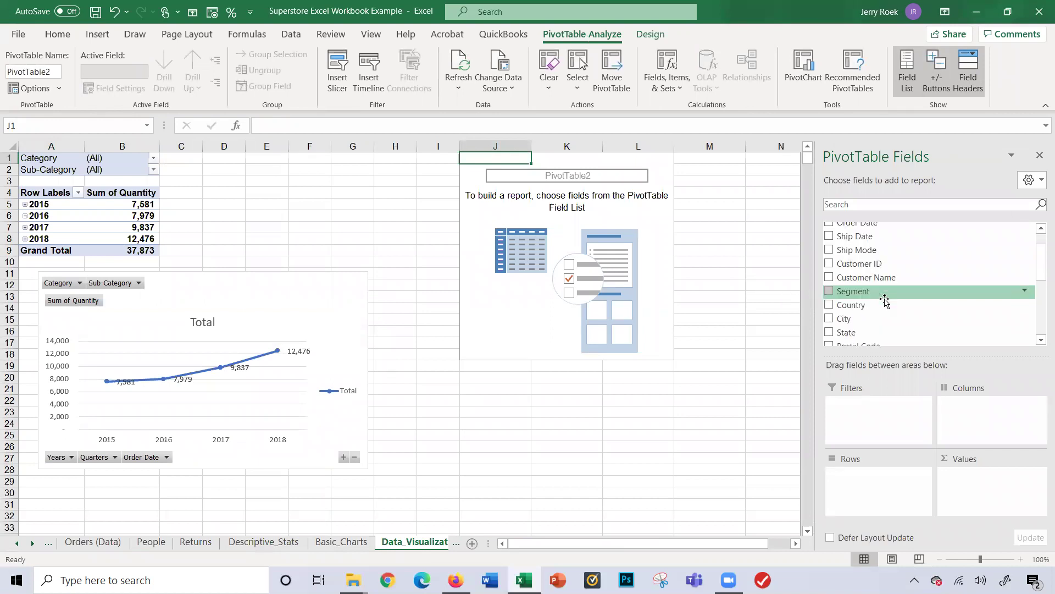
scroll(840, 330, "down", 2)
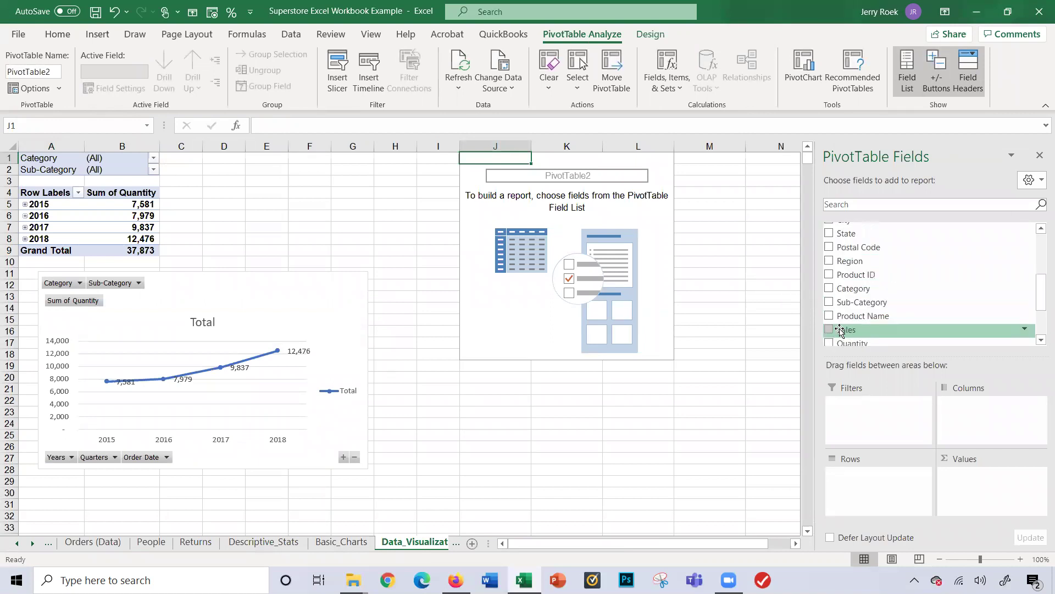
scroll(840, 330, "down", 1)
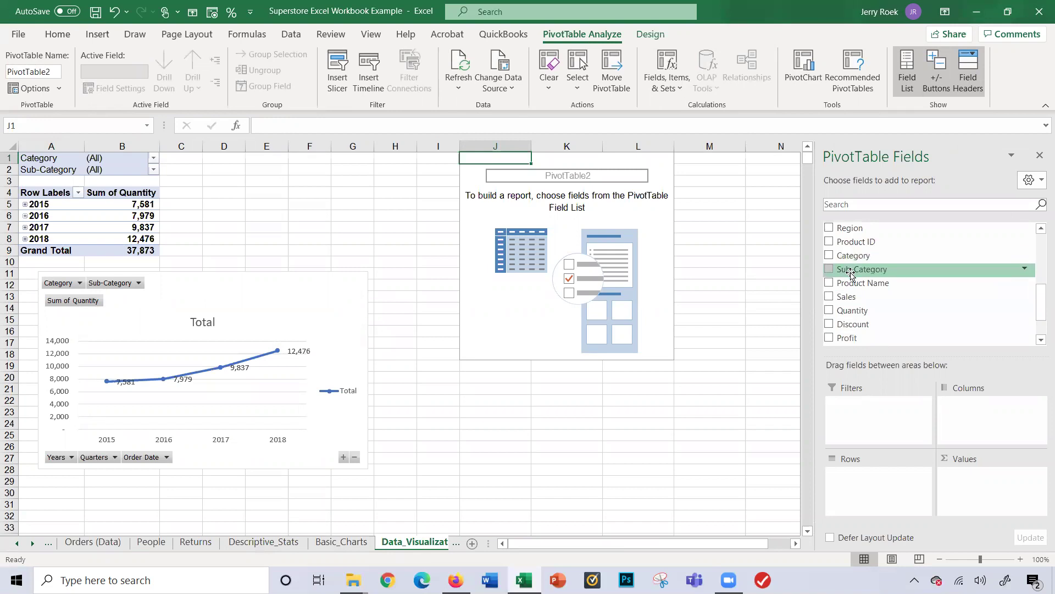
mouse_move(852, 256)
left_mouse_down()
mouse_move(874, 477)
mouse_move(866, 536)
mouse_move(877, 480)
mouse_move(865, 473)
left_mouse_up()
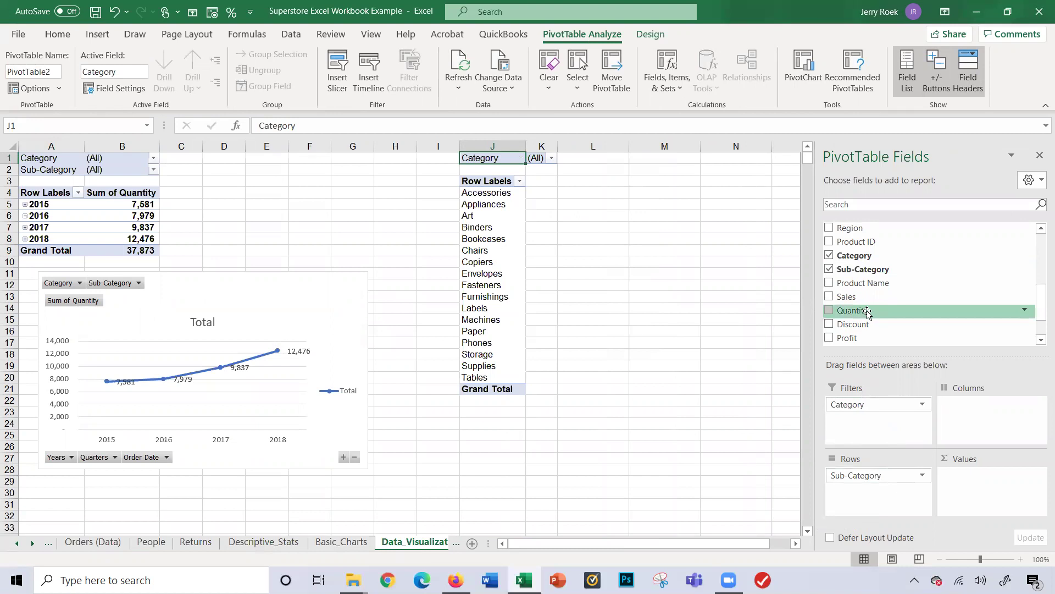
left_click_drag(867, 312, 959, 471)
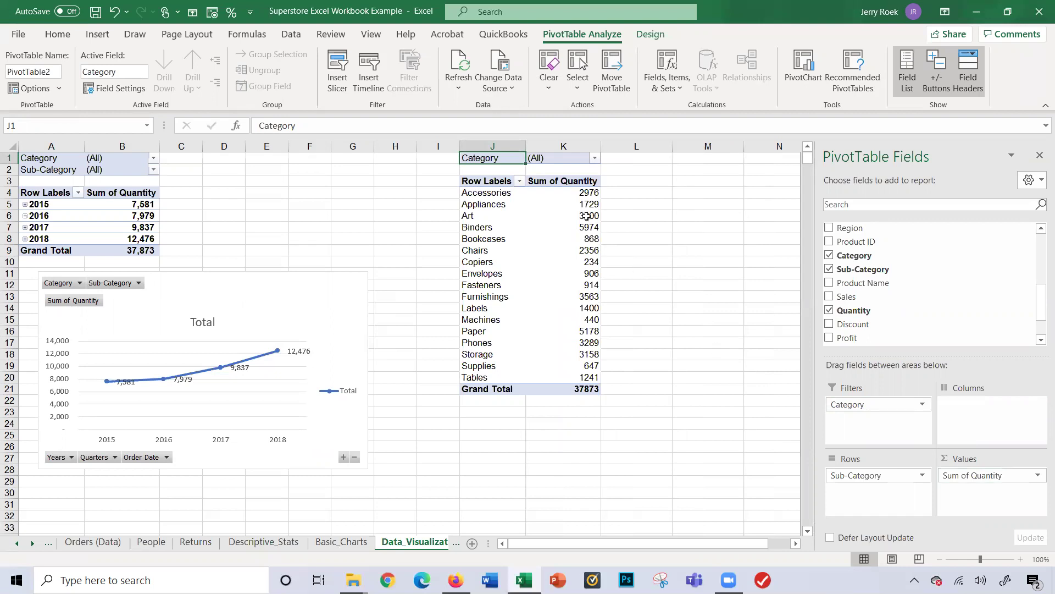
Format the sub-category quantities and grand total in K4:K21 with thousands separators and no decimals
left_click_drag(581, 194, 576, 393)
left_click(58, 34)
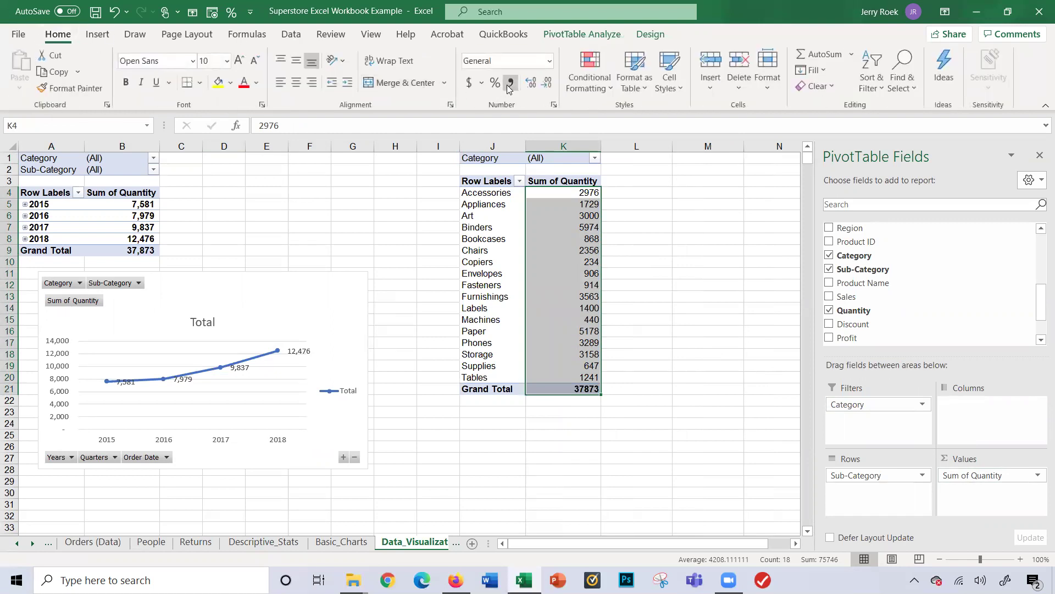
left_click(509, 85)
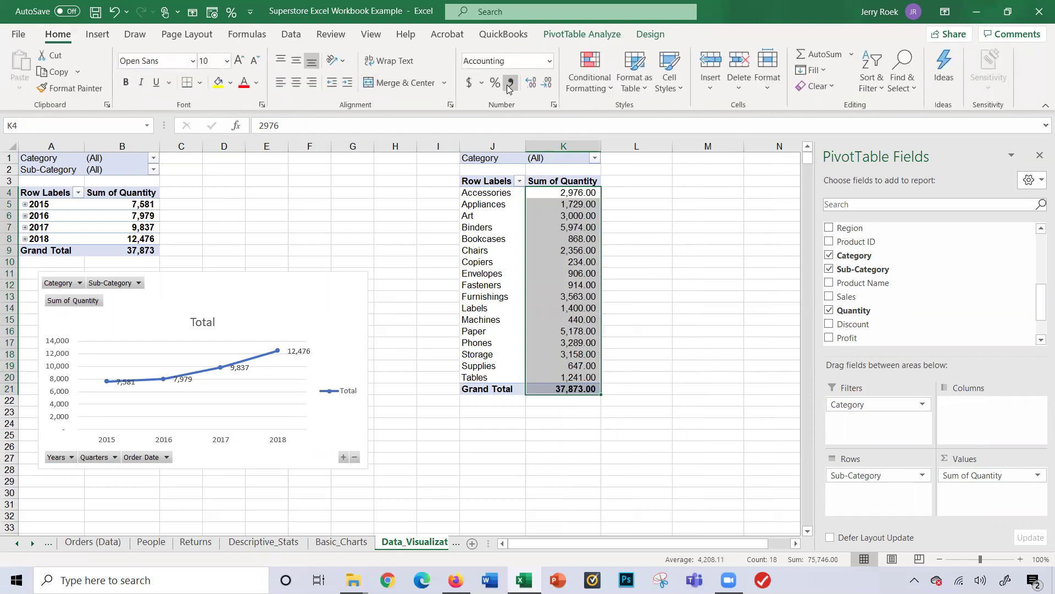
left_click(546, 83)
left_click(546, 82)
left_click(488, 424)
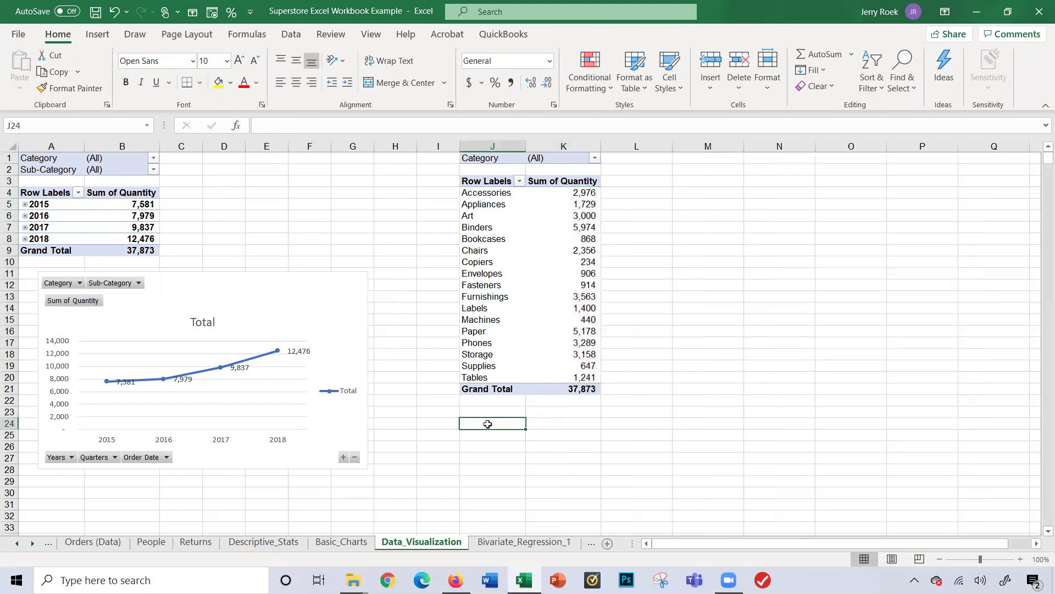
Filter the sub-category PivotTable to the Furniture category
mouse_move(559, 387)
mouse_move(128, 246)
left_click(594, 158)
left_click(467, 201)
left_click(513, 332)
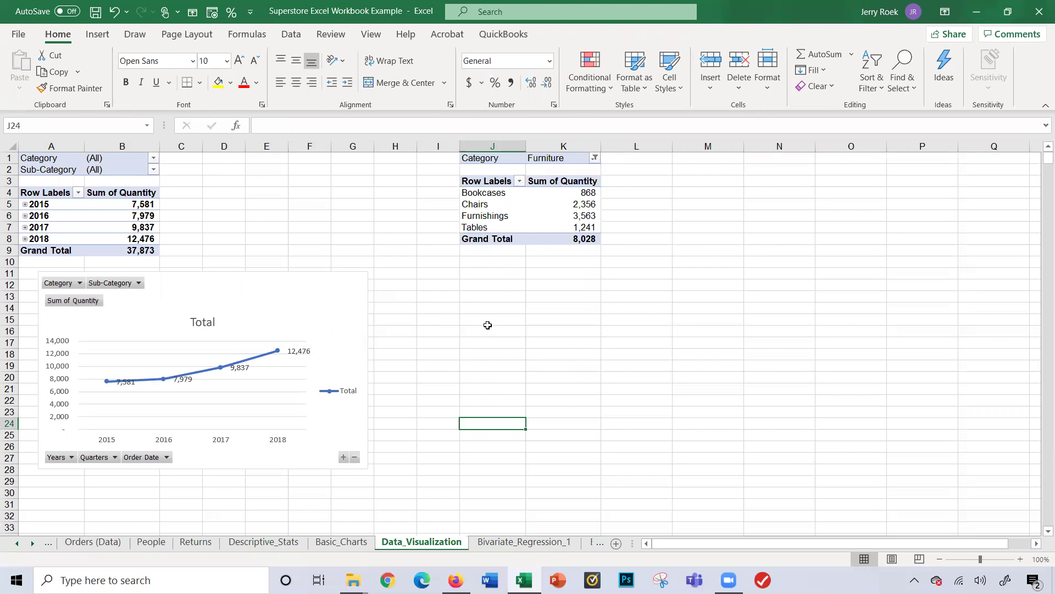
Try to restrict the yearly PivotTable's Category filter to Furniture
left_click(154, 159)
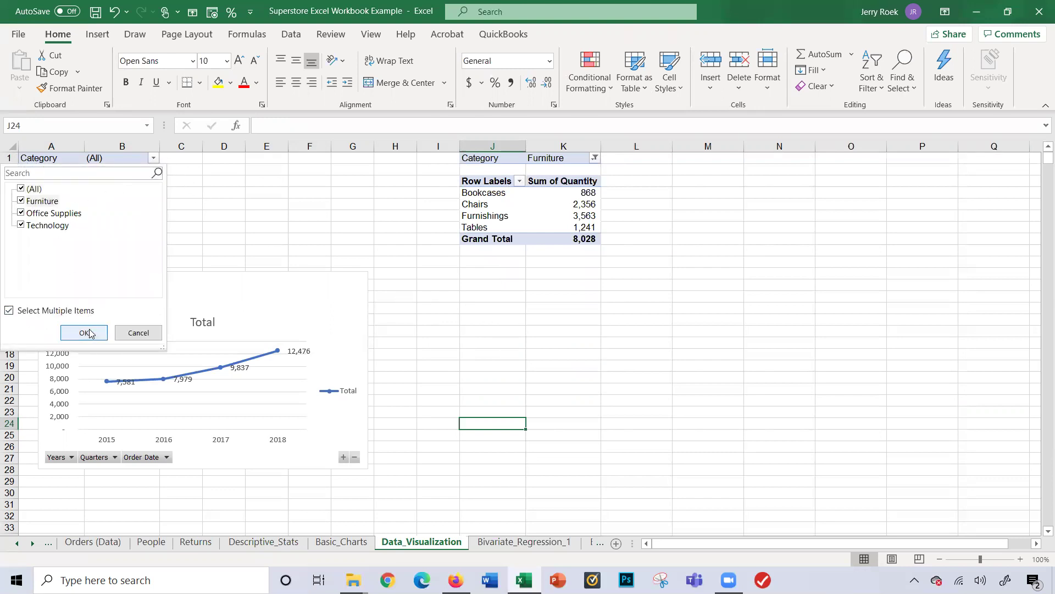
left_click(42, 200)
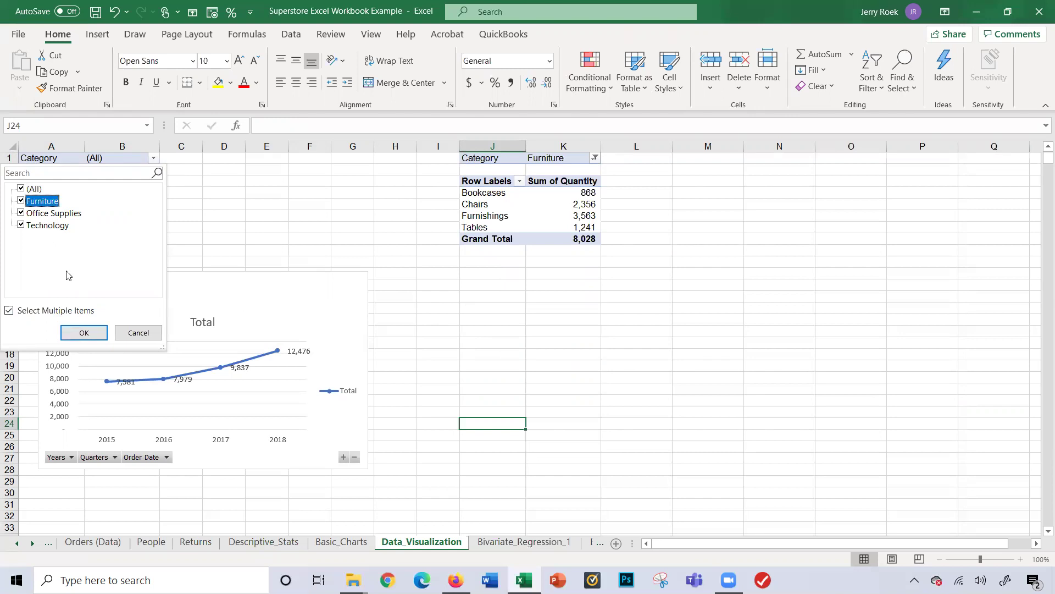
left_click(82, 332)
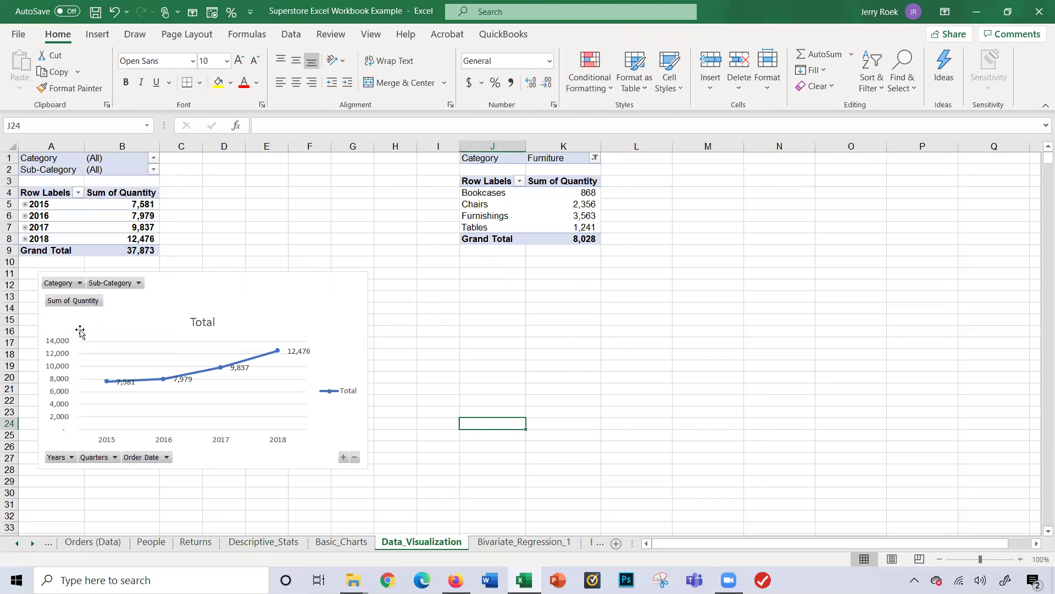
Clear all categories in the yearly PivotTable's Category filter and include only Furniture
left_click(154, 158)
left_click(21, 188)
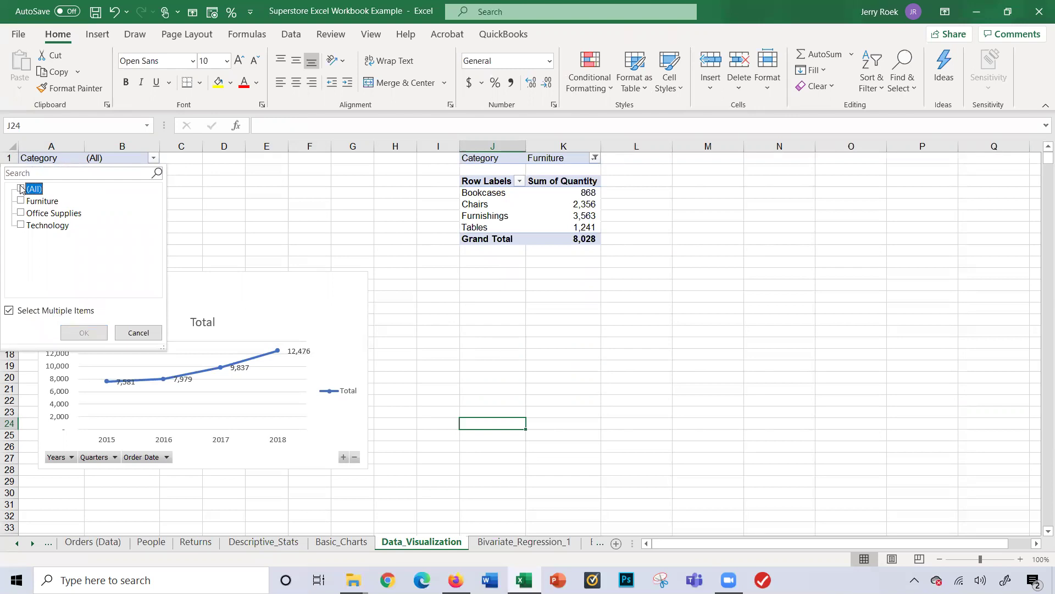
left_click(28, 201)
left_click(21, 202)
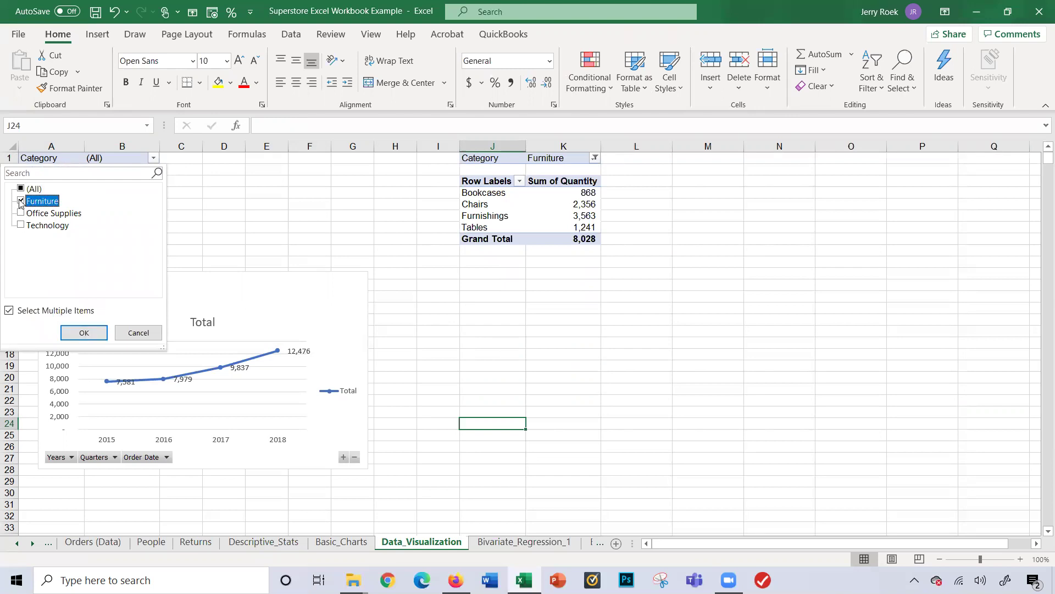
left_click(77, 335)
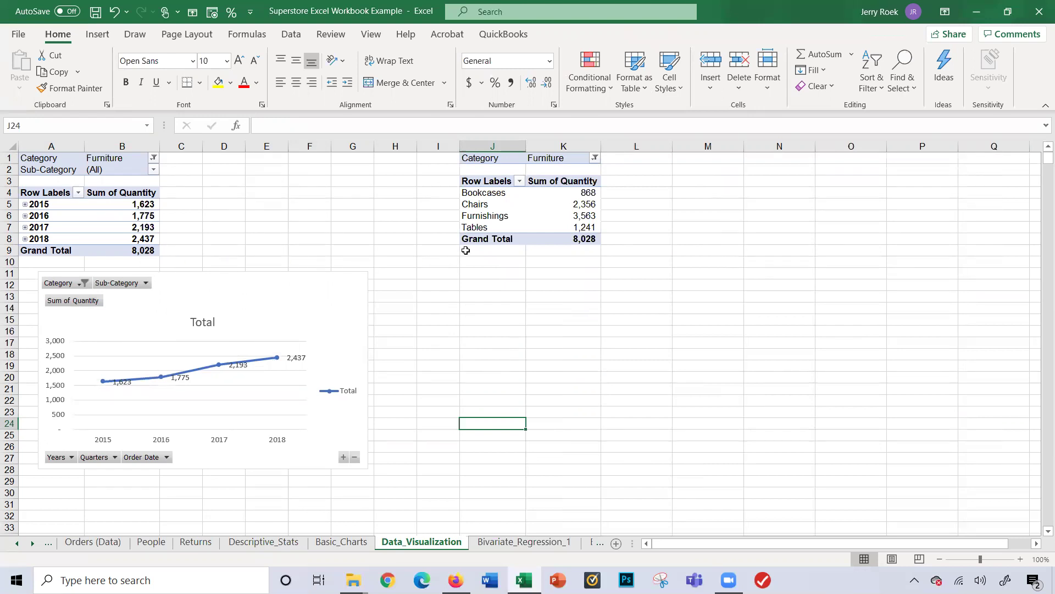
Insert a pie PivotChart of the Furniture sub-category quantities and place it below its PivotTable, beside the yearly line chart
double_click(479, 283)
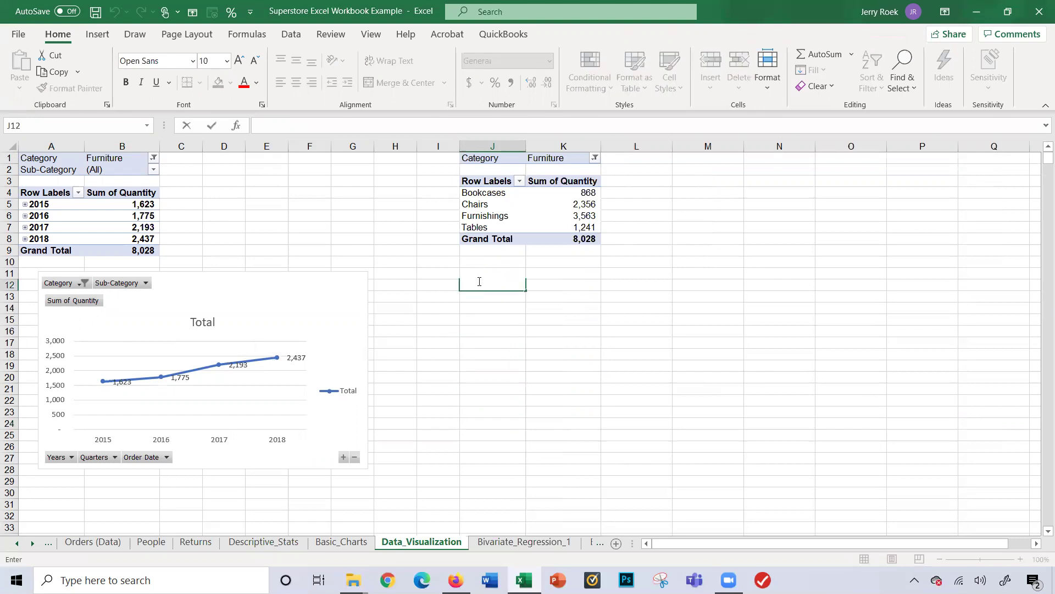
key("Escape")
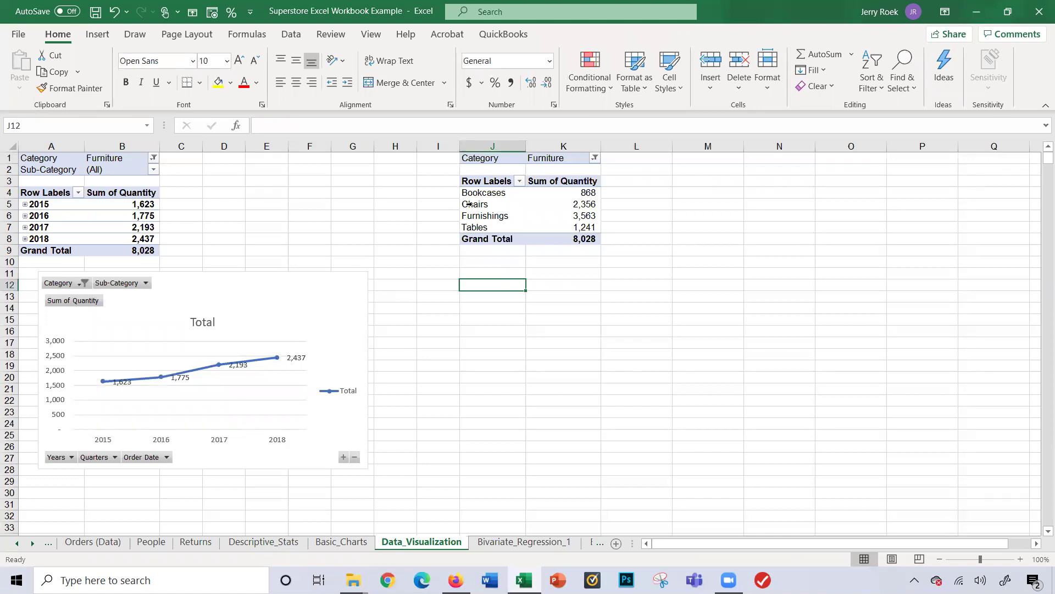
left_click_drag(478, 192, 578, 228)
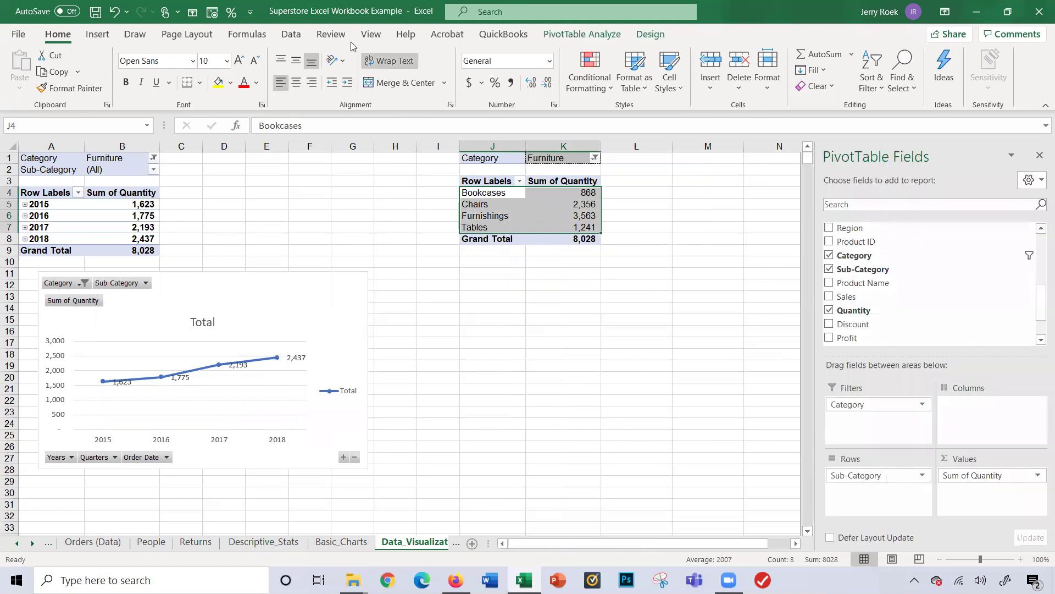
left_click(112, 36)
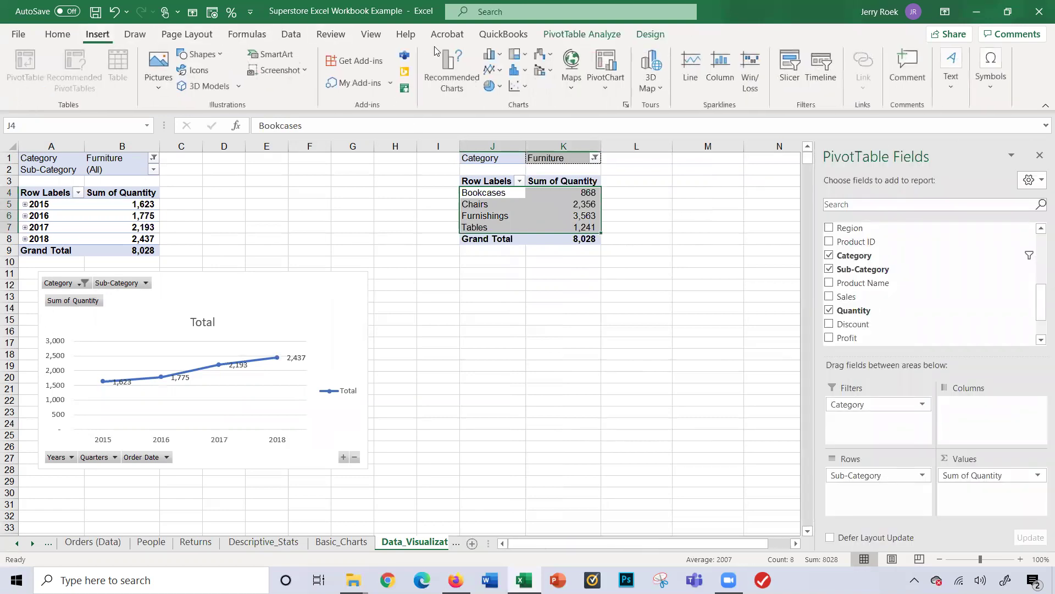
left_click(620, 83)
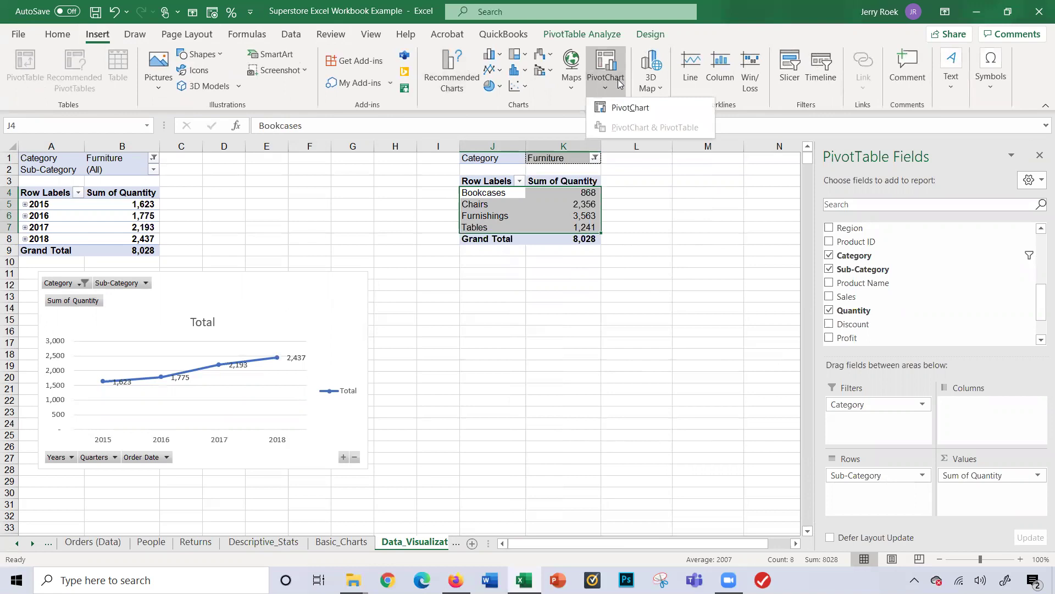
left_click(630, 108)
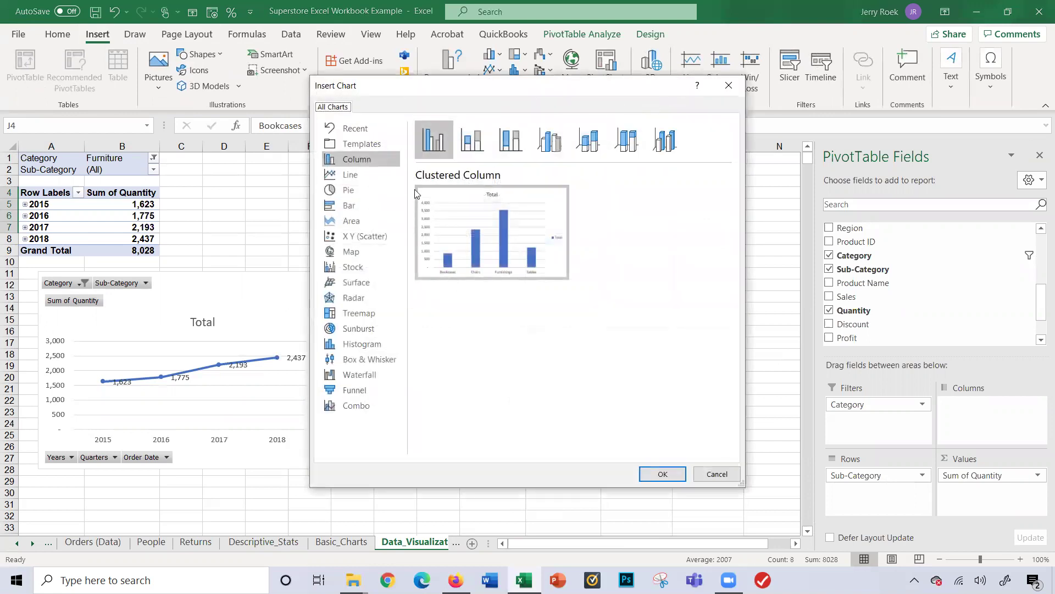
left_click(362, 191)
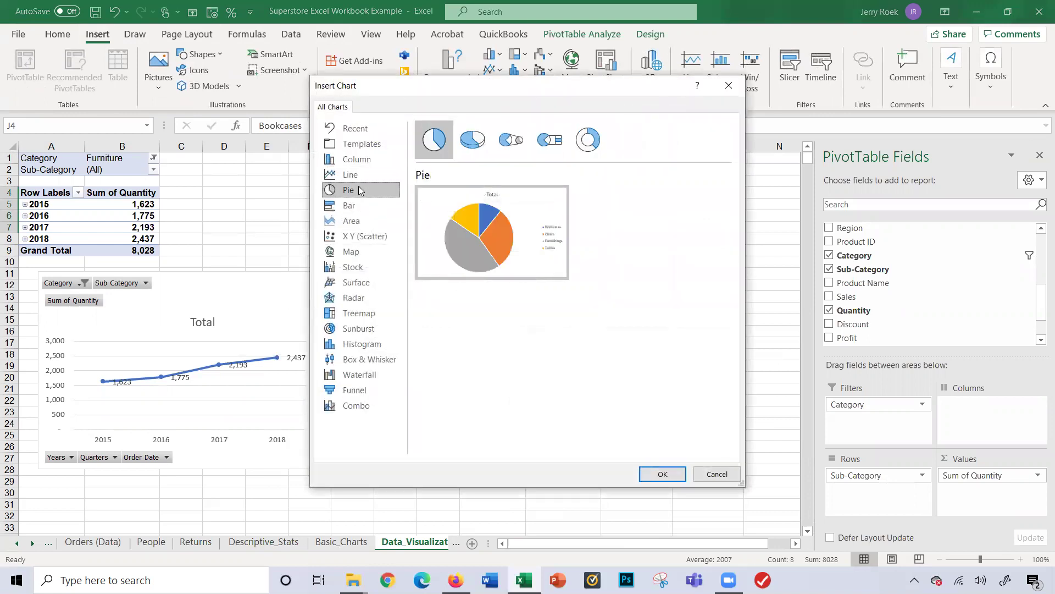
left_click(675, 475)
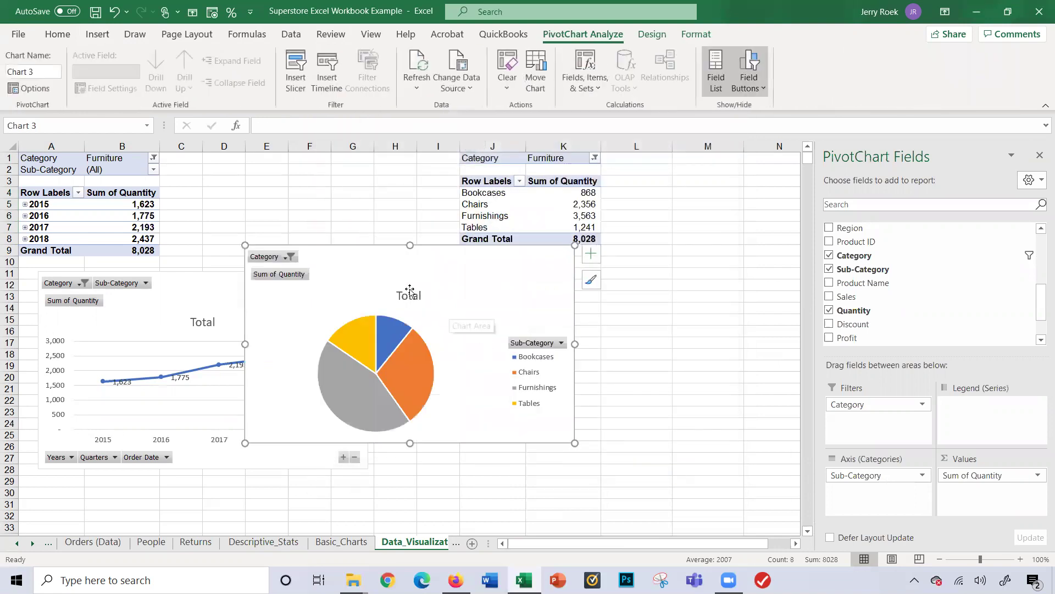
left_click_drag(380, 270, 552, 301)
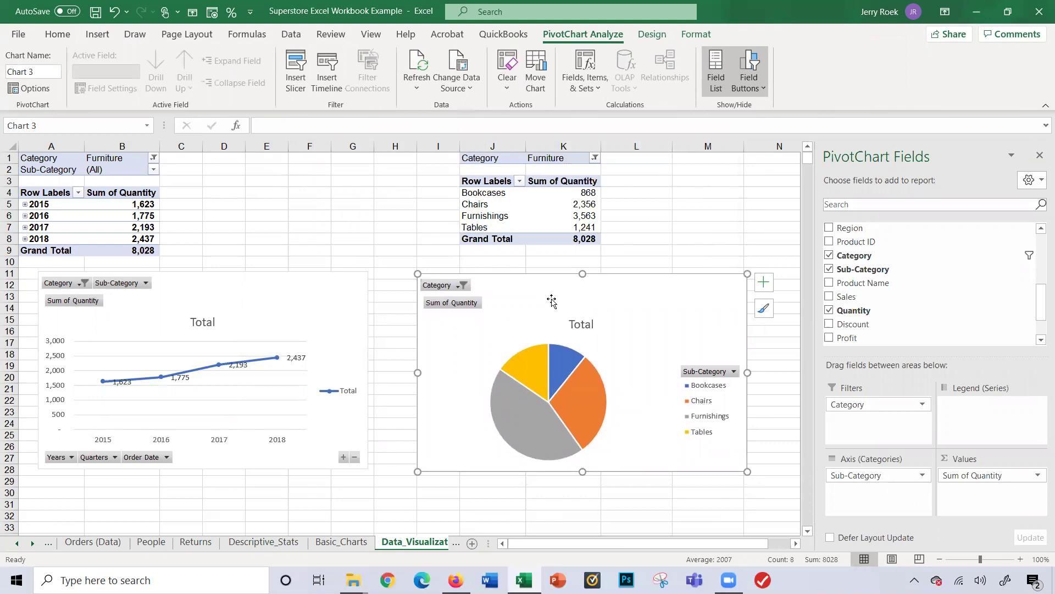
Add data labels to the slices of the sub-category pie chart
left_click(536, 434)
right_click(536, 435)
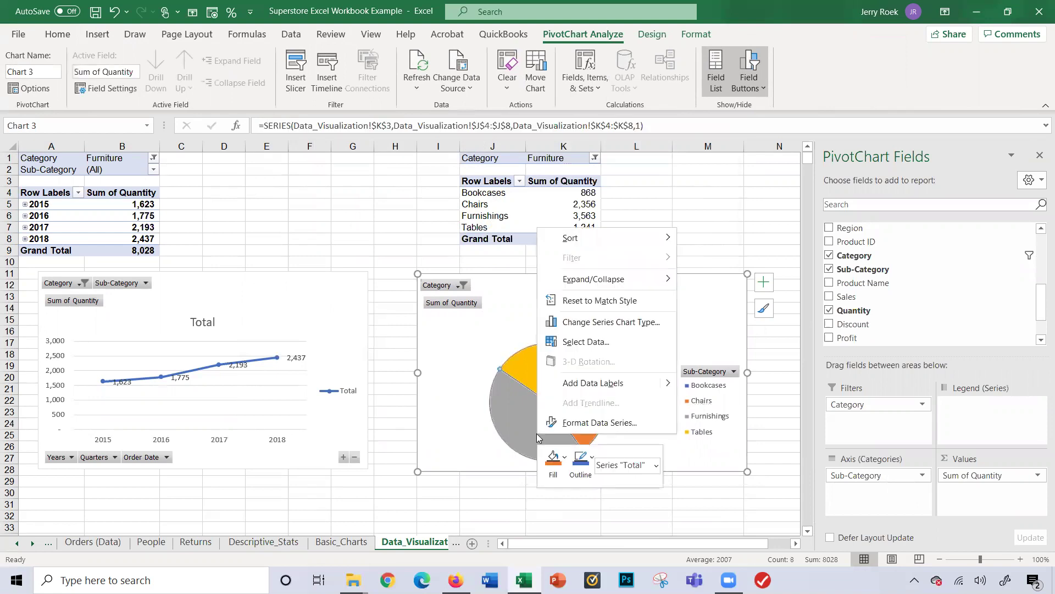
mouse_move(668, 388)
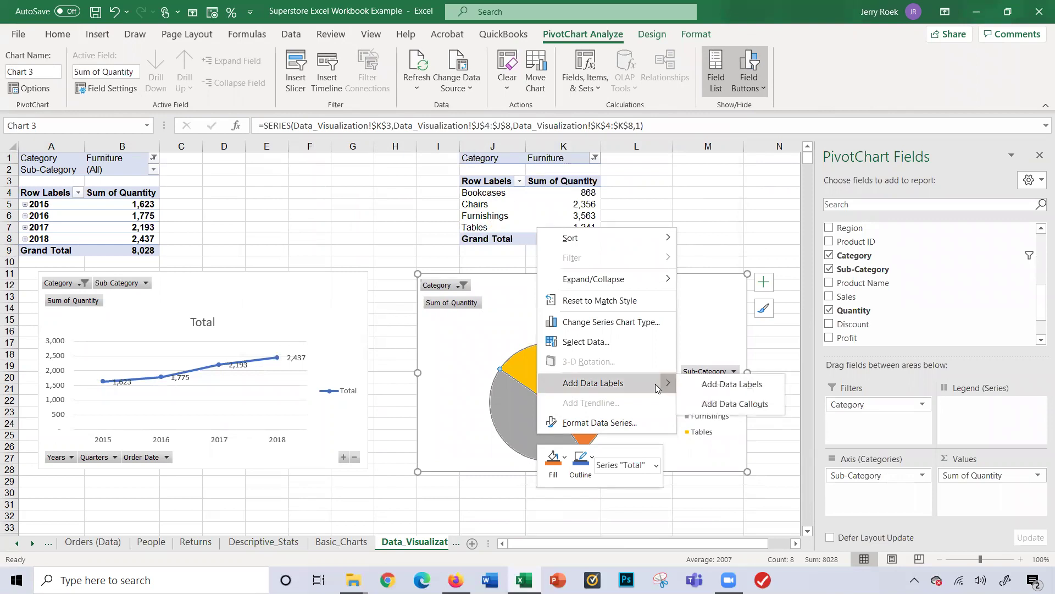
left_click(694, 389)
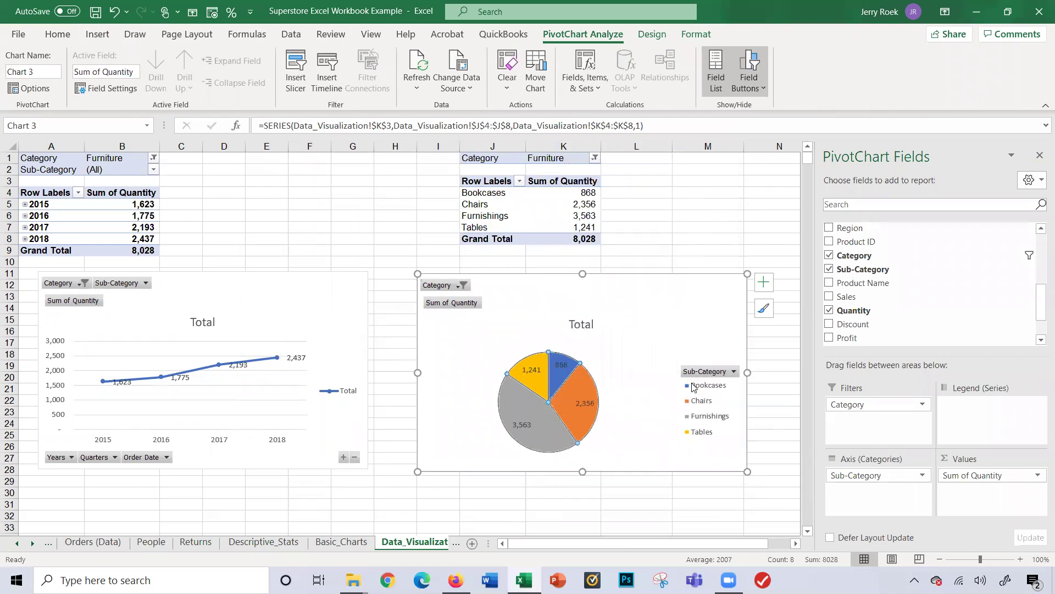
Add category name and percentage to the pie chart's data labels and position them at Outside End
right_click(534, 425)
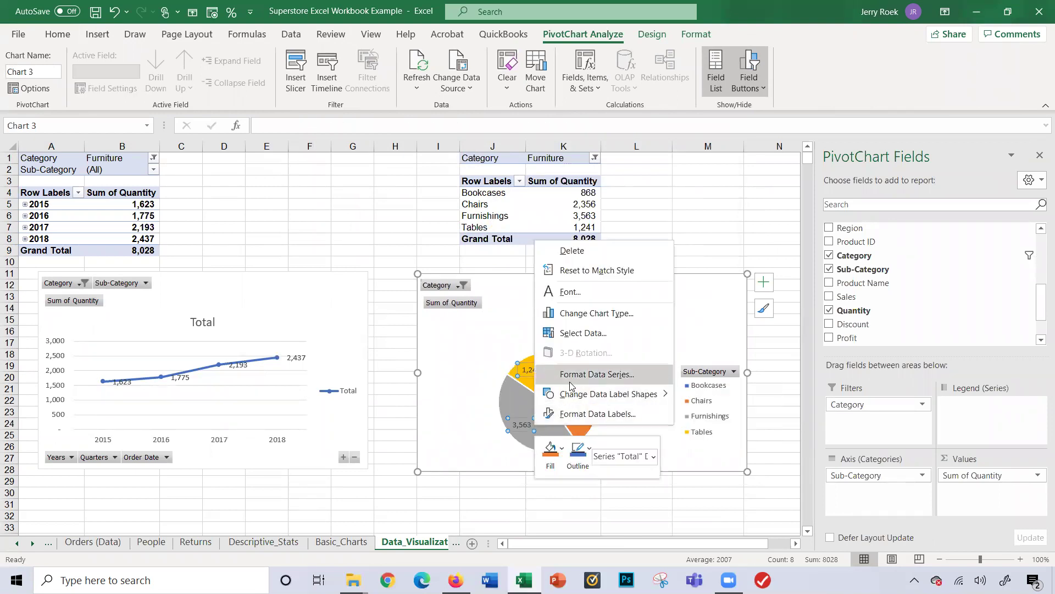
left_click(571, 420)
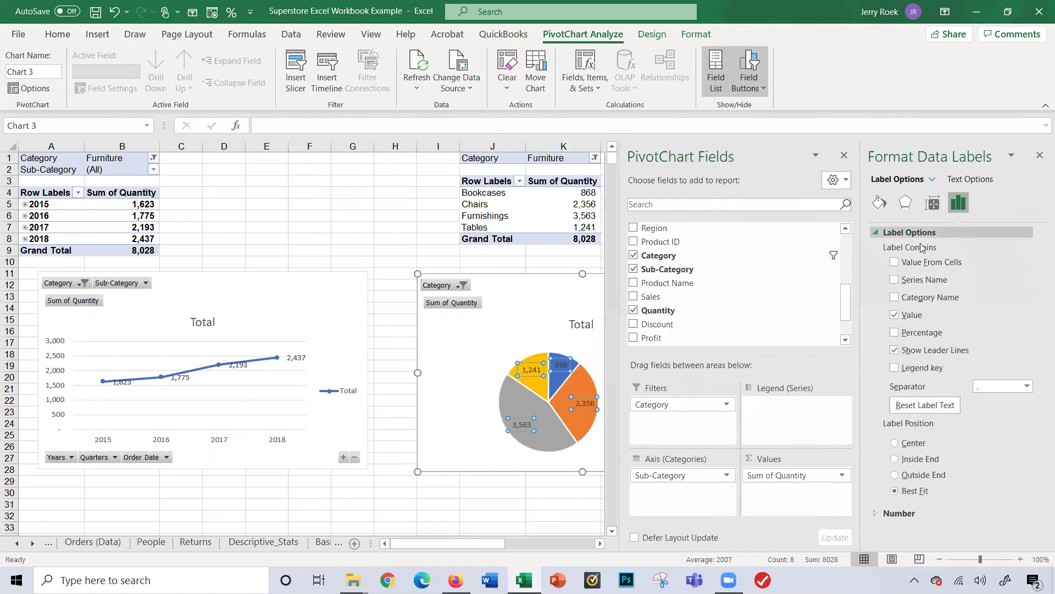
left_click(894, 299)
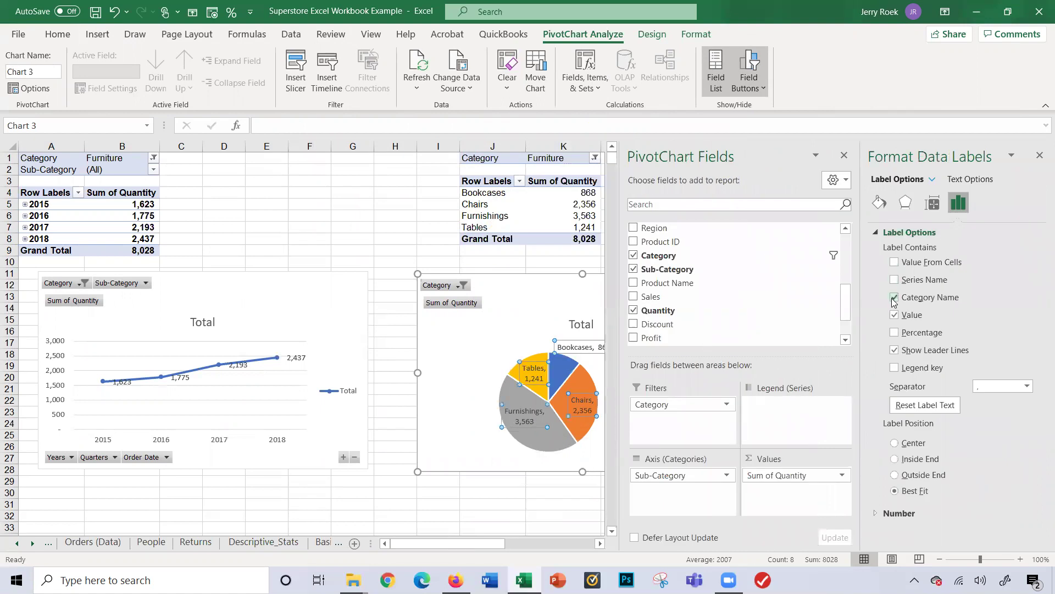
left_click(894, 333)
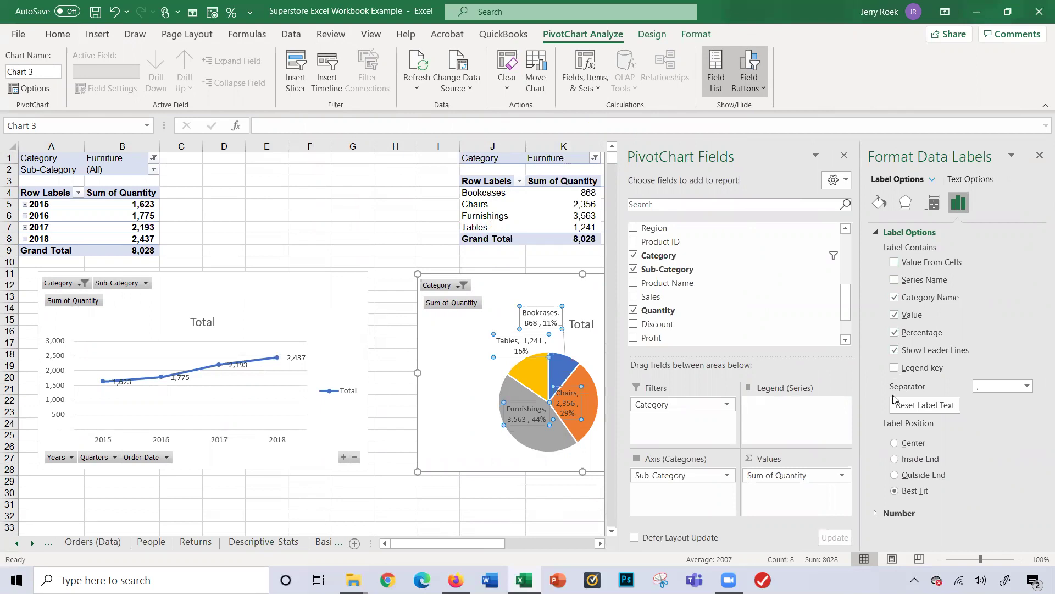
left_click(894, 475)
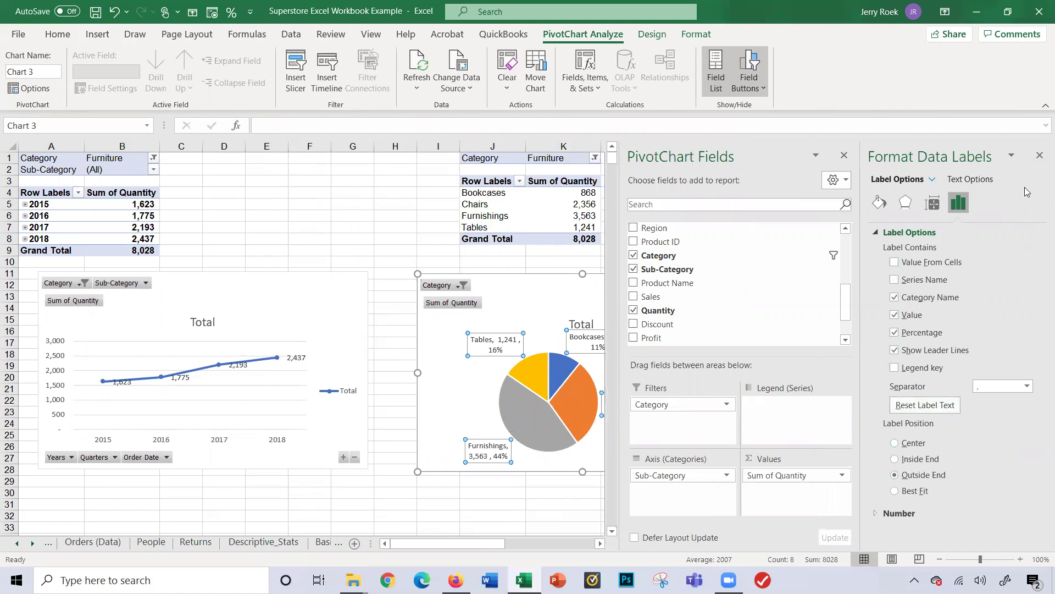
left_click(1039, 158)
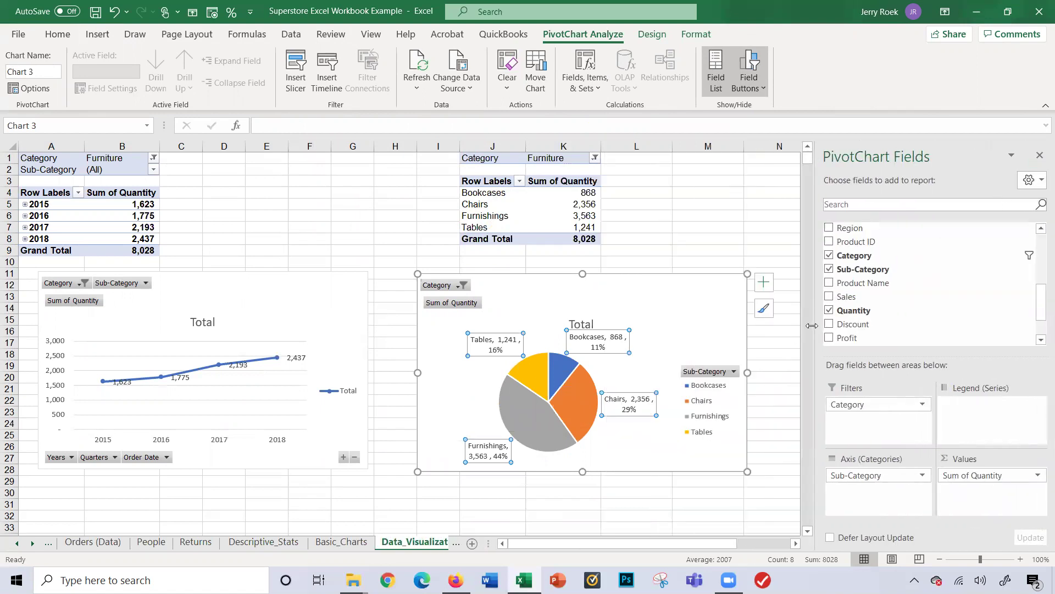
left_click(773, 343)
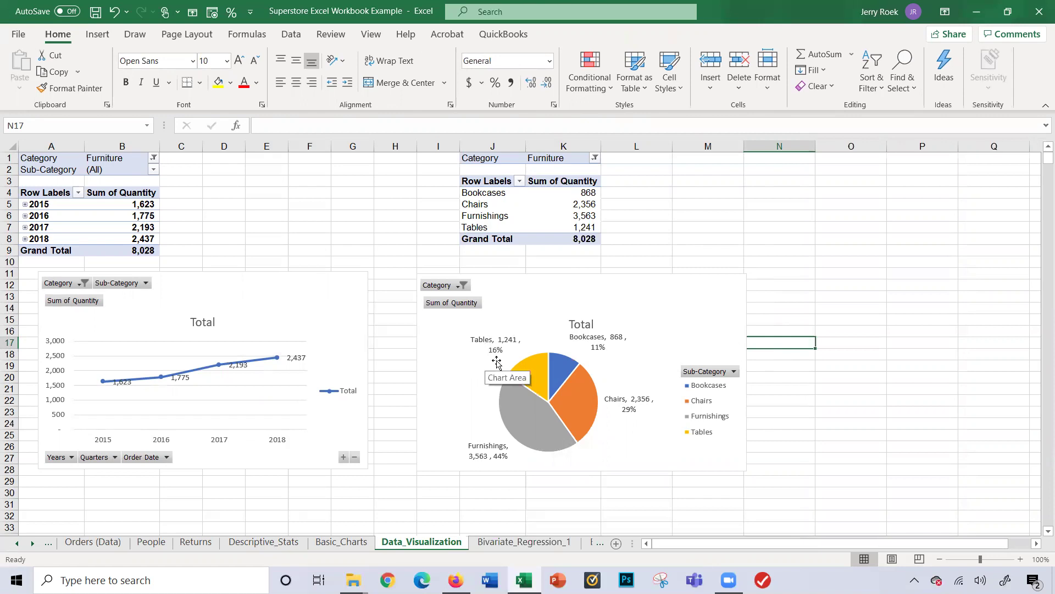
Create a PivotTable from the Orders (Data) range A9:U10003 at cell A45 of the existing Data_Visualization sheet
scroll(347, 410, "down", 4)
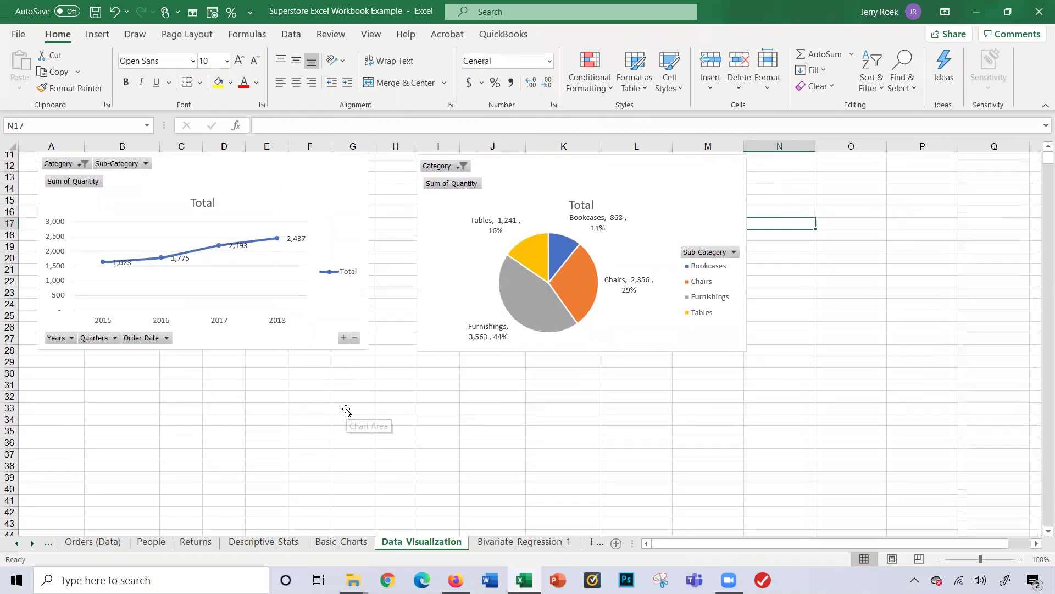
left_click(69, 386)
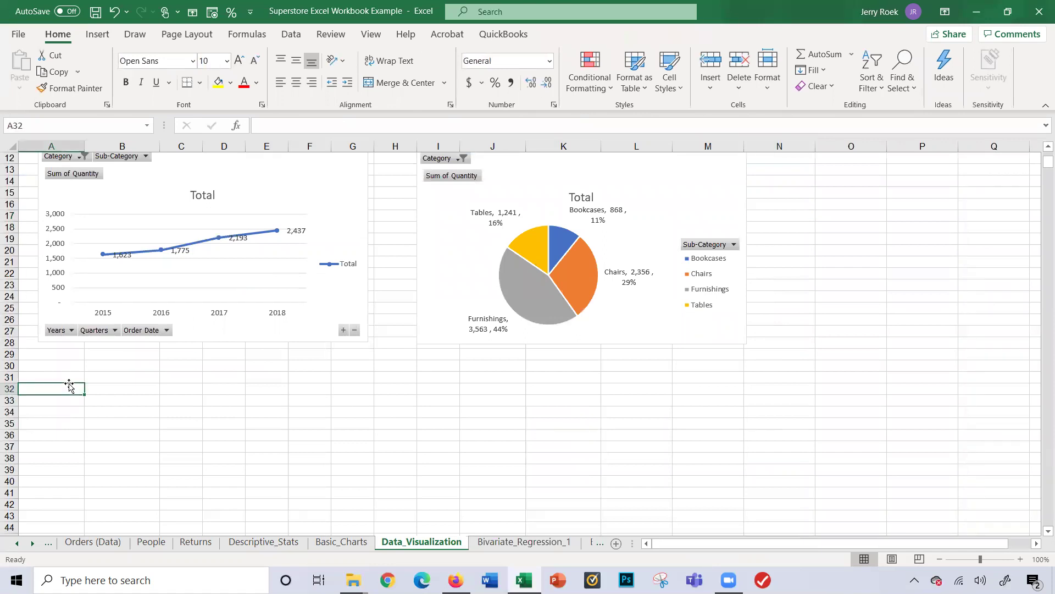
left_click(76, 543)
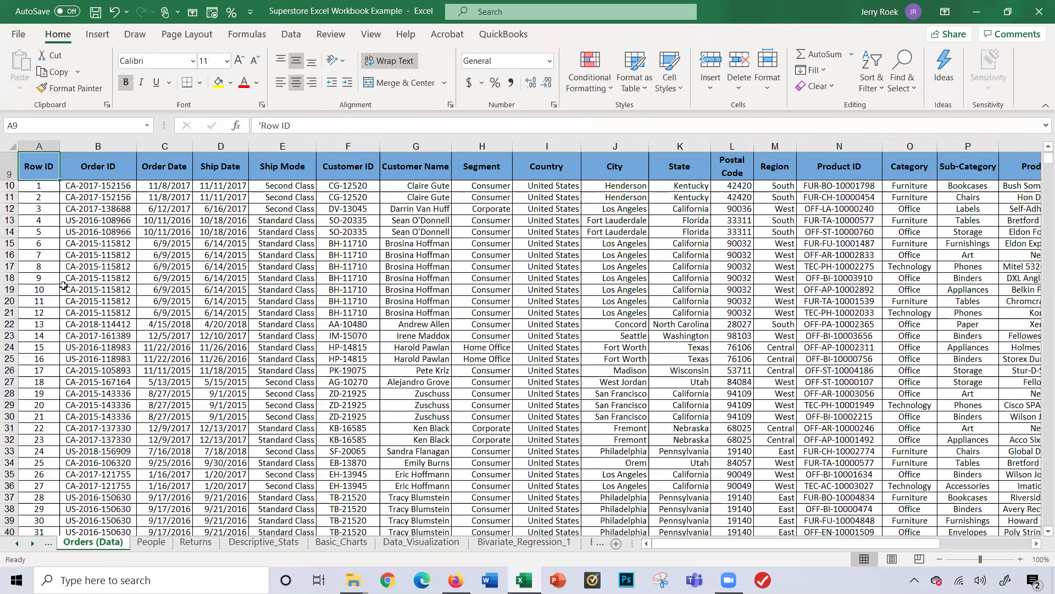
left_click(104, 37)
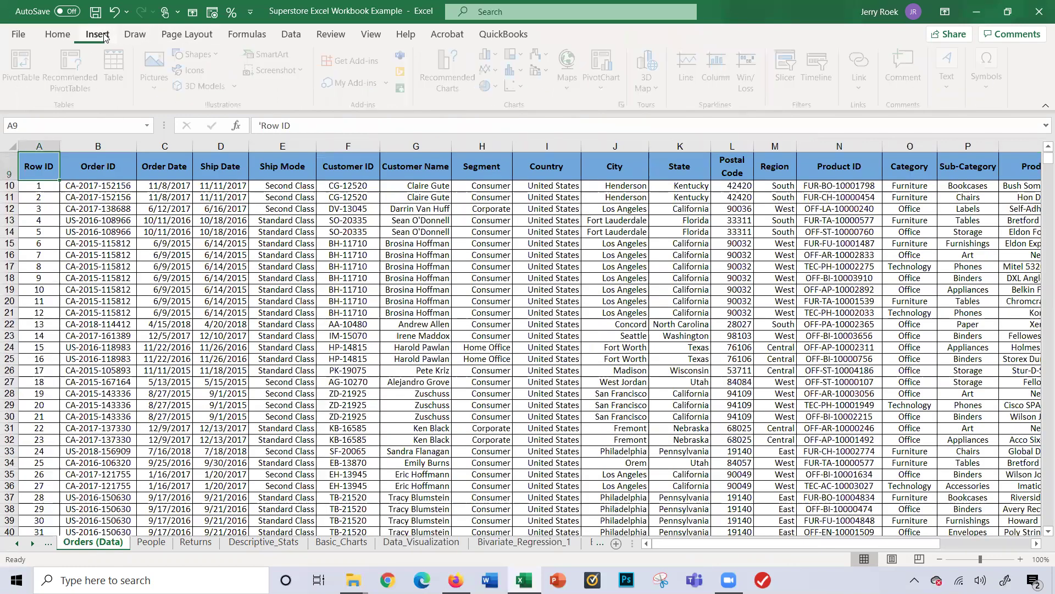
left_click(38, 84)
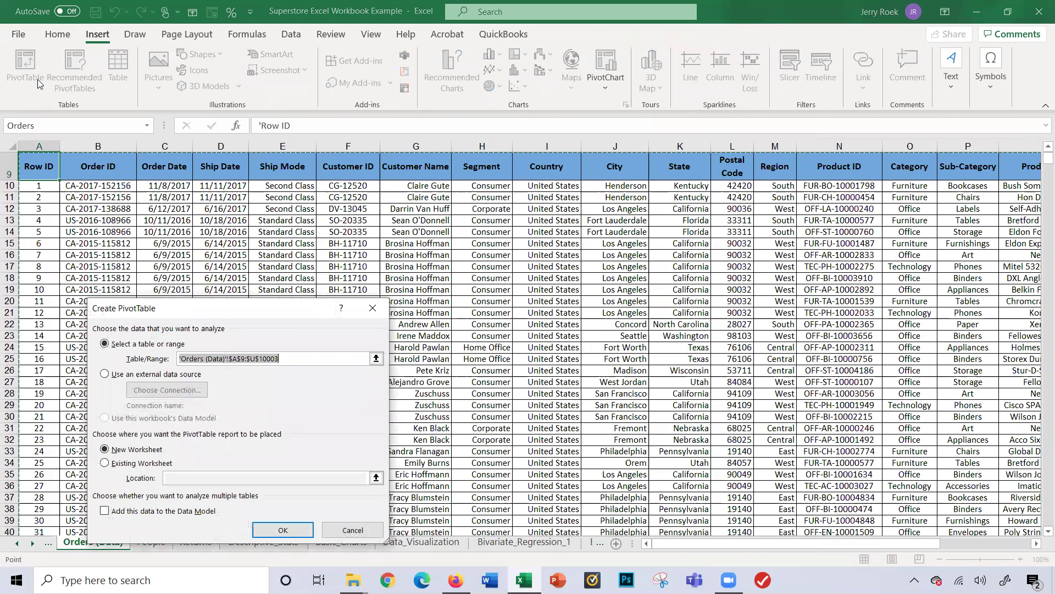
left_click(159, 464)
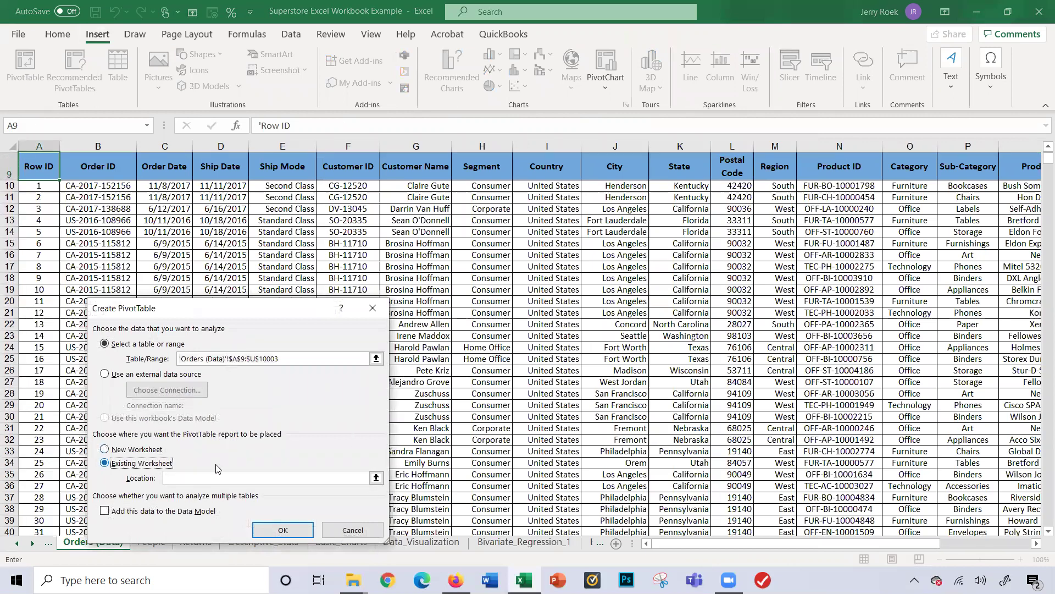
left_click(376, 478)
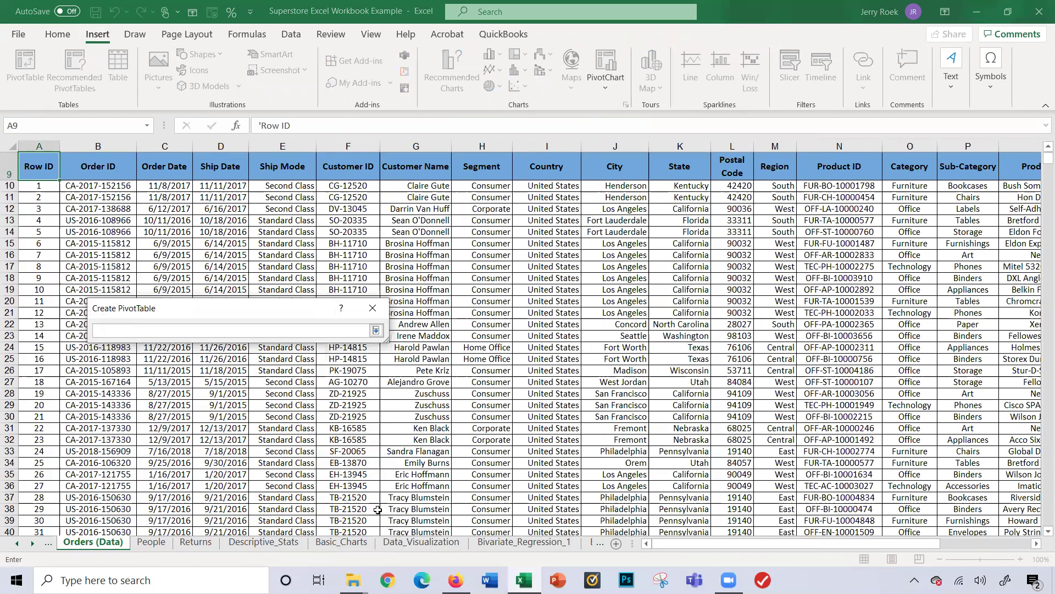
left_click(421, 541)
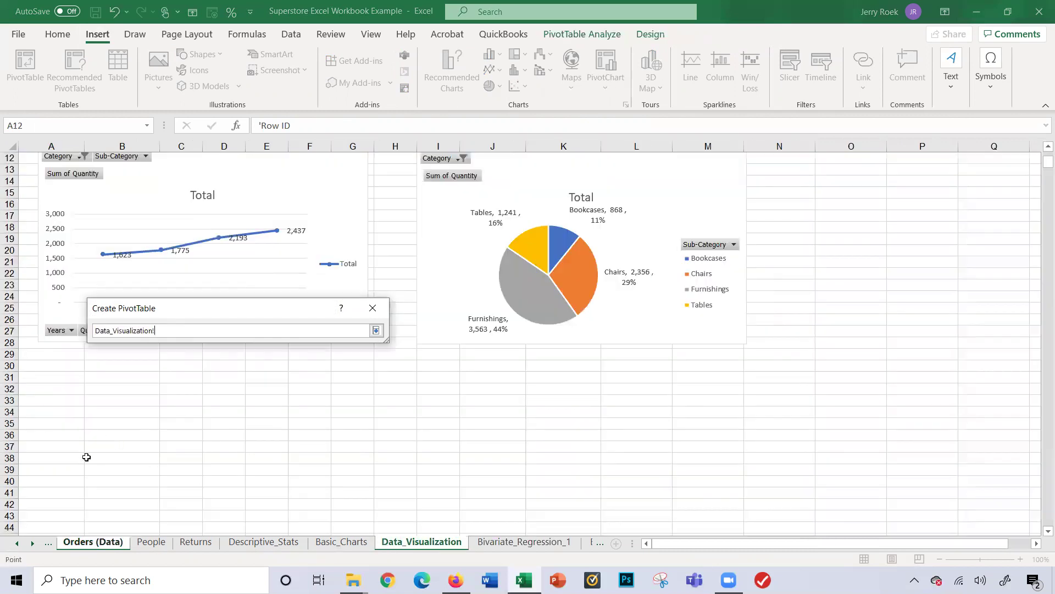
scroll(79, 461, "down", 4)
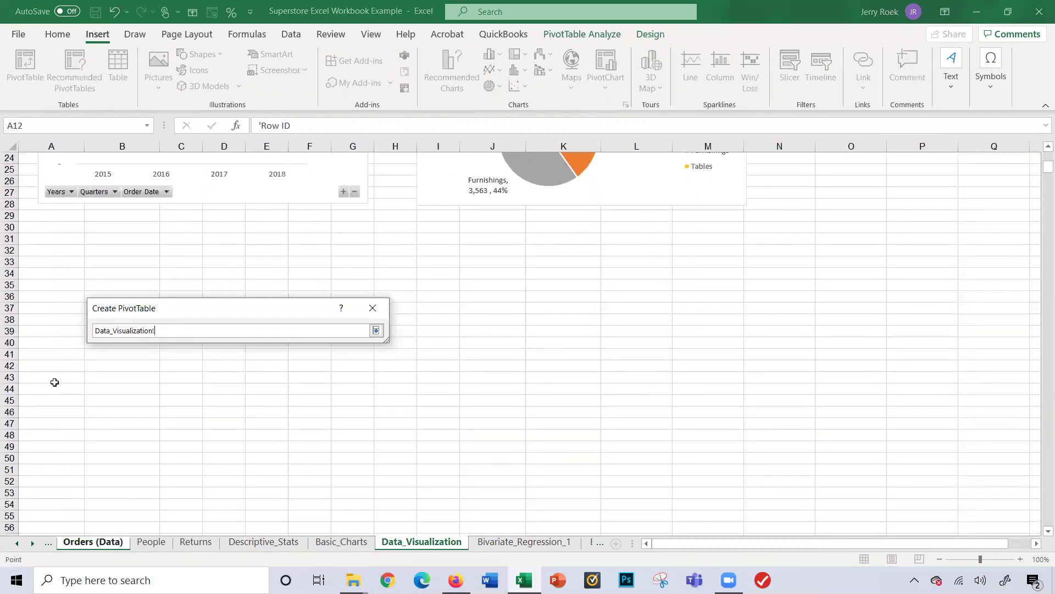
left_click(46, 401)
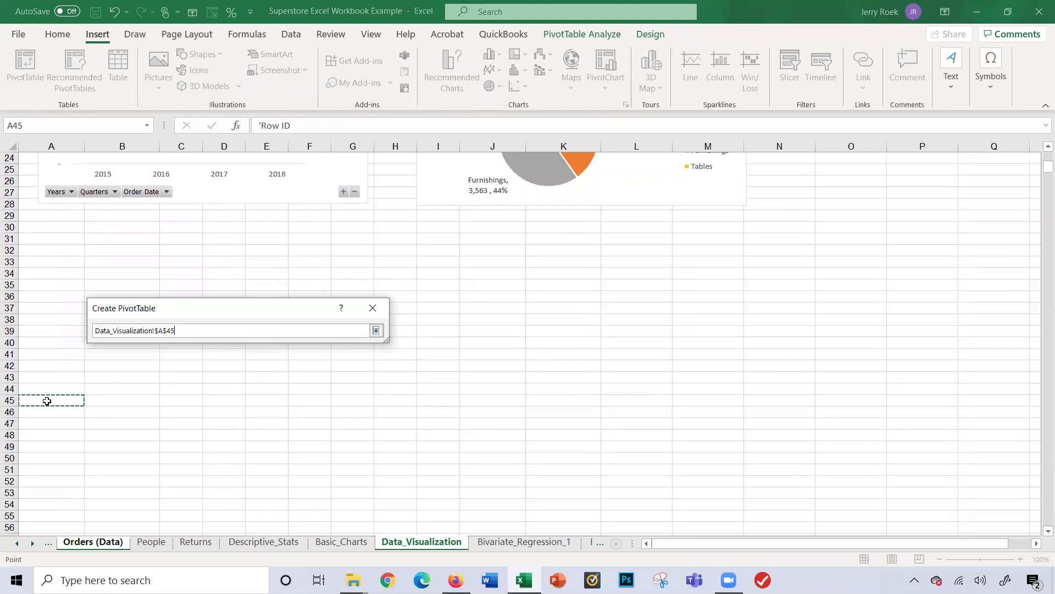
key("Return")
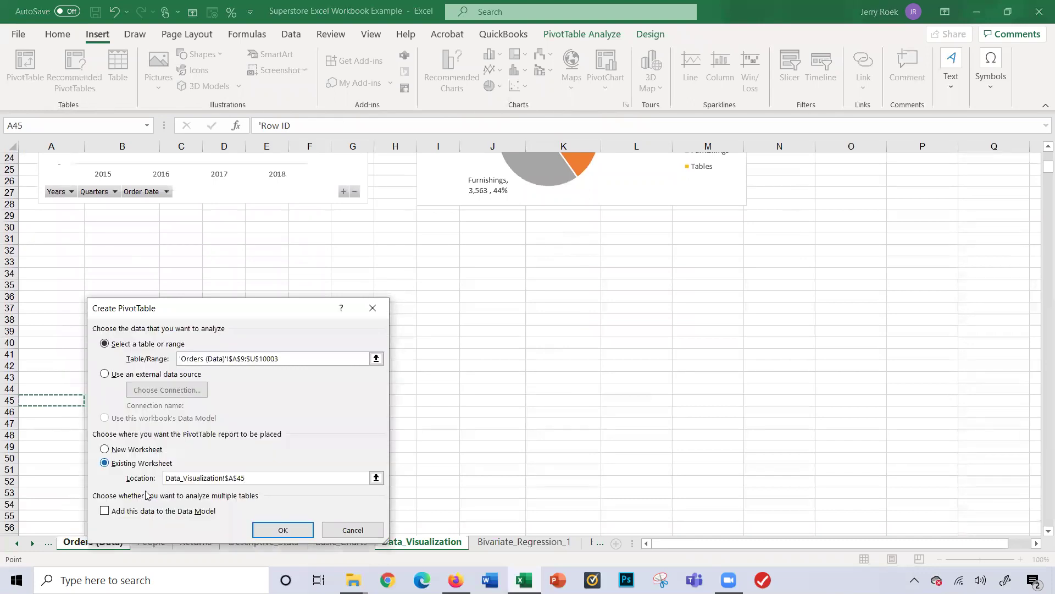
left_click(260, 529)
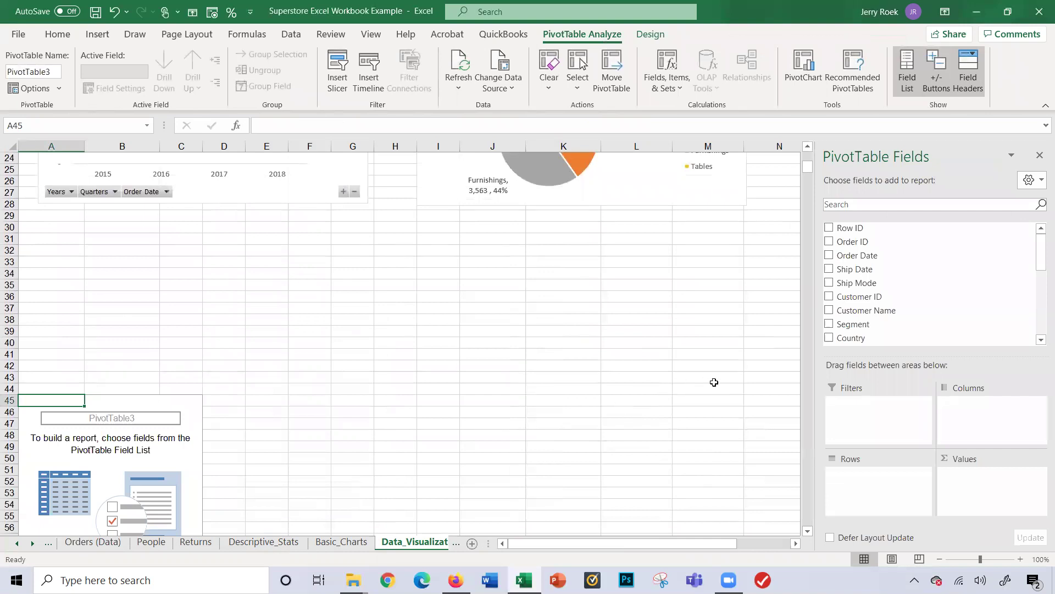
Add Category and Sub-Category as report filters of the new PivotTable
scroll(896, 313, "down", 3)
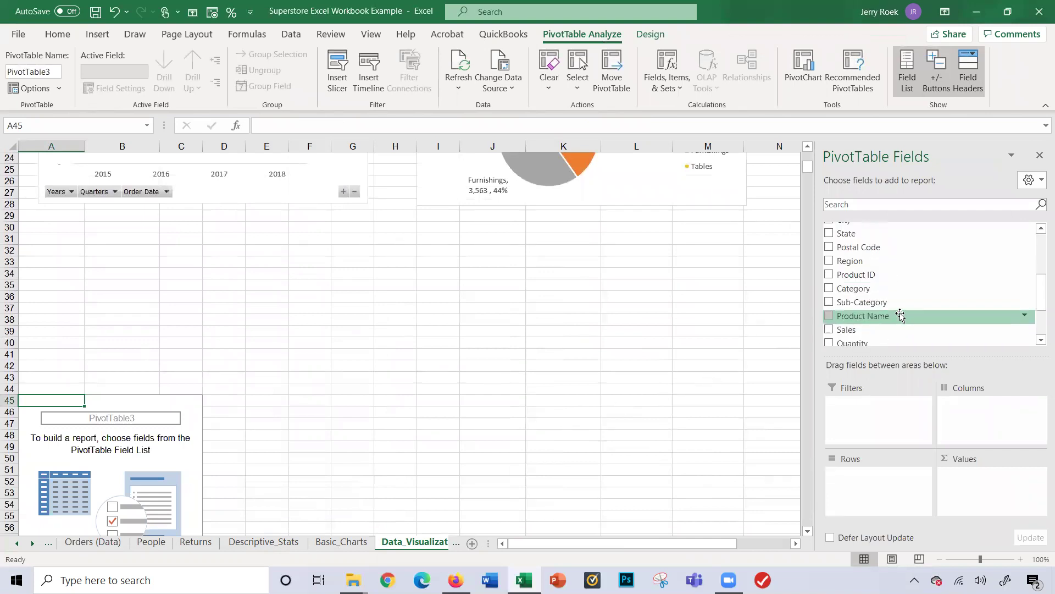
left_click_drag(897, 288, 875, 416)
left_click_drag(862, 302, 876, 428)
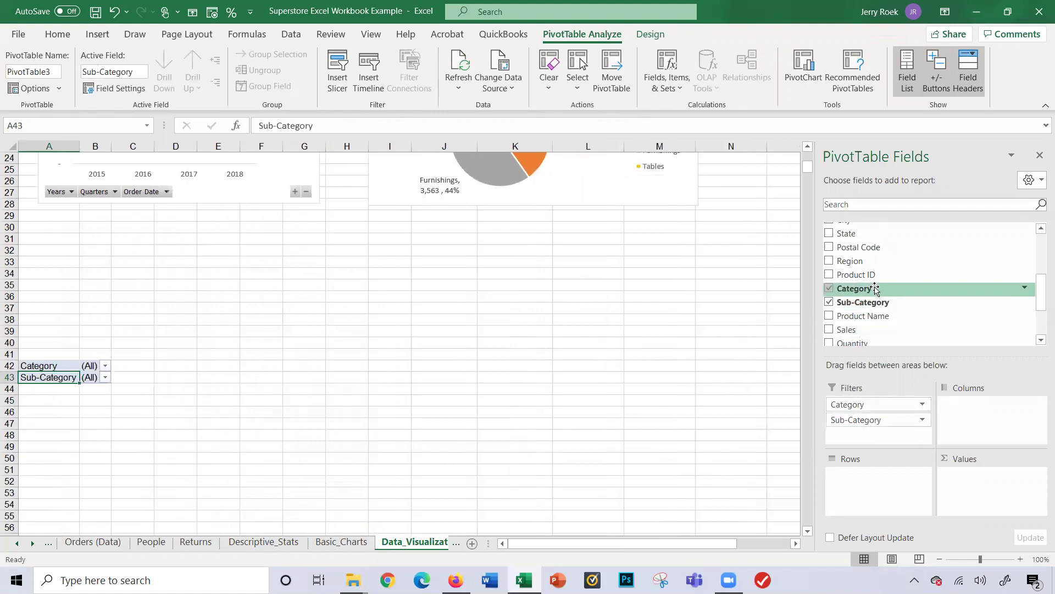
Summarize the sum of Quantity by State in the new PivotTable, with State as its row field
scroll(876, 288, "up", 1)
left_click_drag(854, 268, 870, 483)
scroll(901, 280, "down", 3)
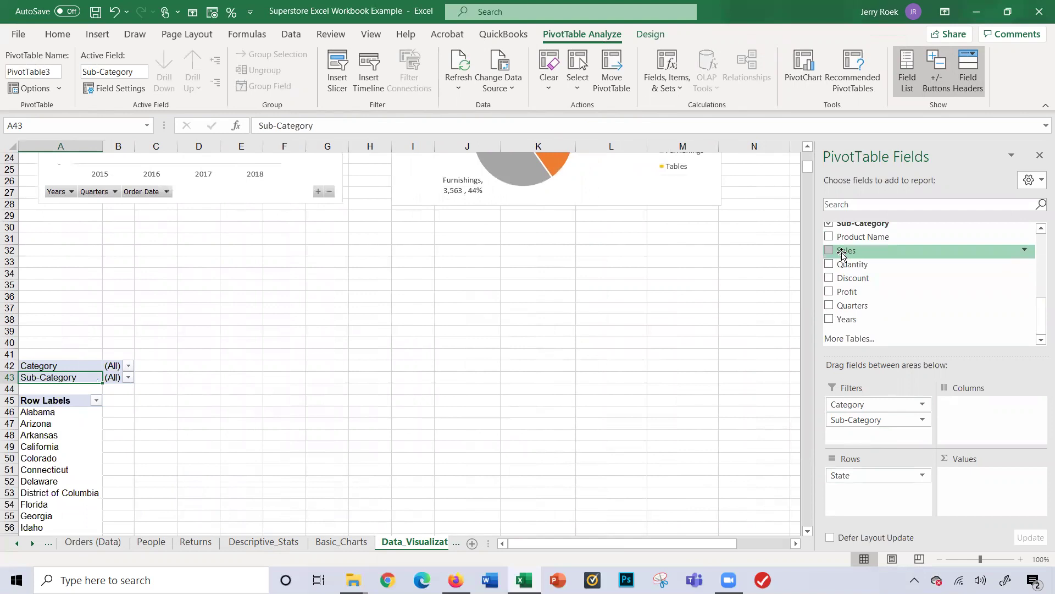
left_click_drag(843, 263, 955, 472)
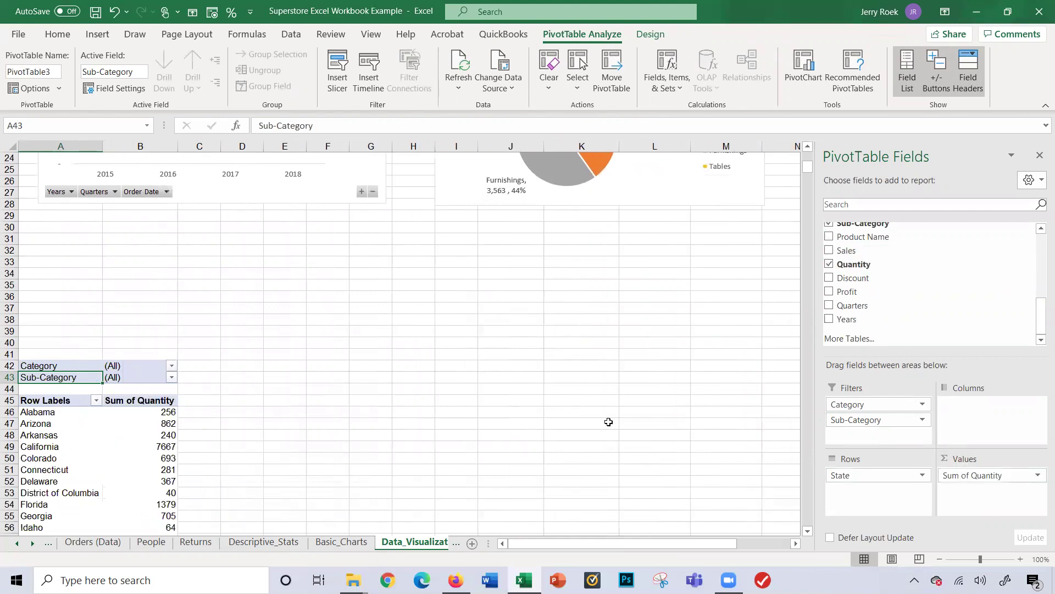
Review the full list of states and their quantities in the new PivotTable
scroll(537, 430, "down", 8)
scroll(537, 430, "down", 7)
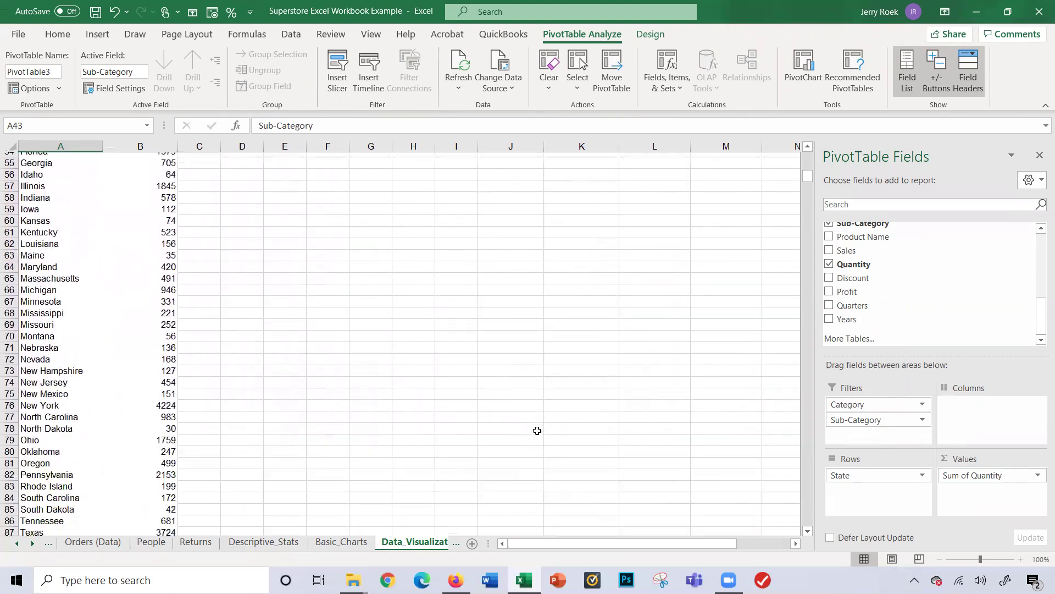
scroll(538, 431, "up", 13)
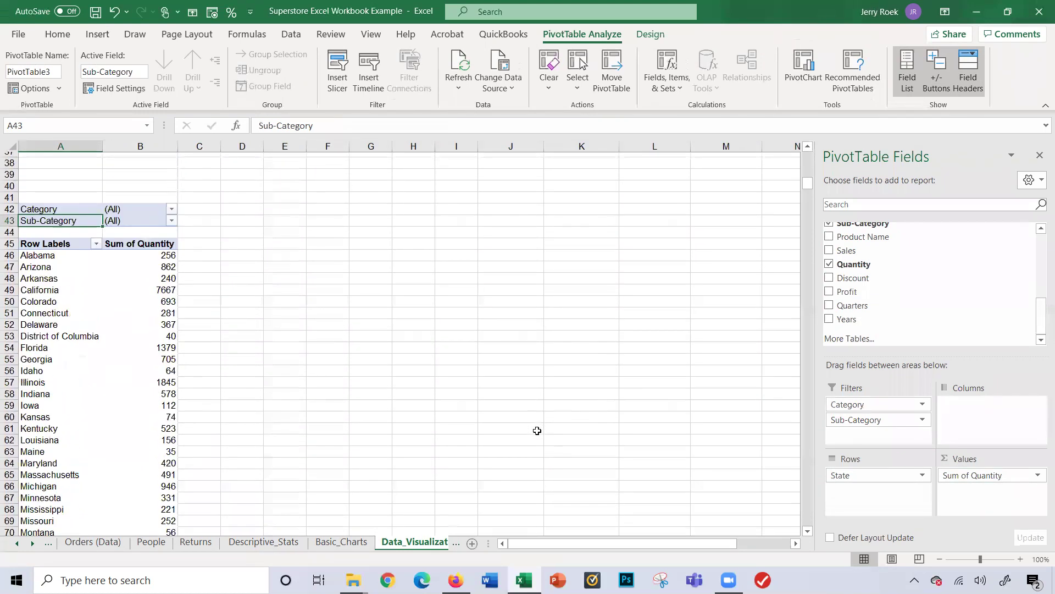
scroll(537, 431, "down", 8)
scroll(537, 431, "down", 5)
scroll(537, 431, "up", 20)
scroll(537, 430, "down", 17)
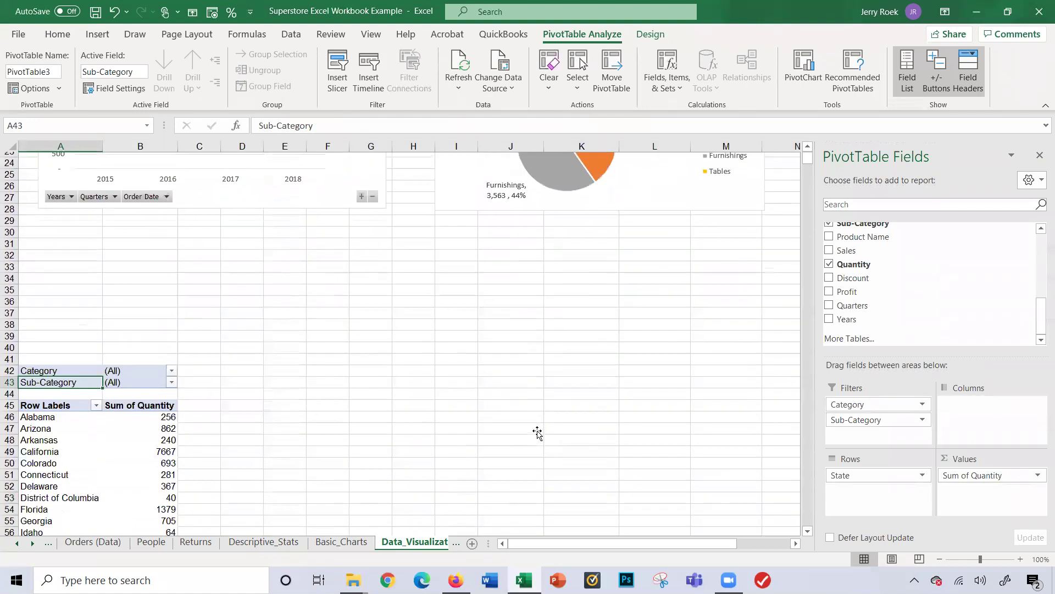
Format the state quantities in B46:B95, including the grand total, in comma style with no decimal places
scroll(537, 431, "up", 3)
left_click_drag(160, 204, 142, 517)
left_click(58, 34)
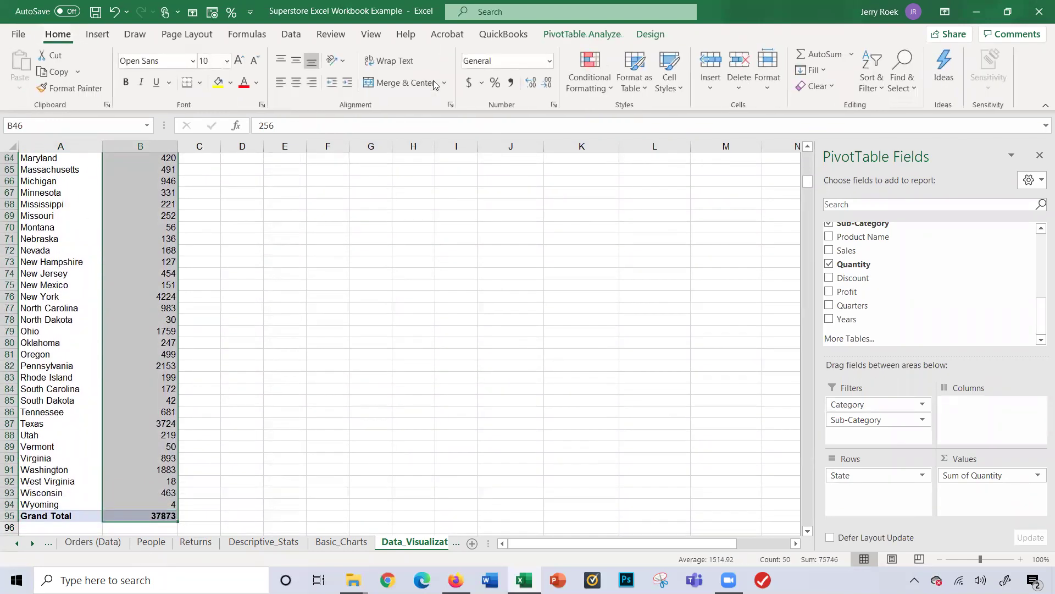
left_click(512, 83)
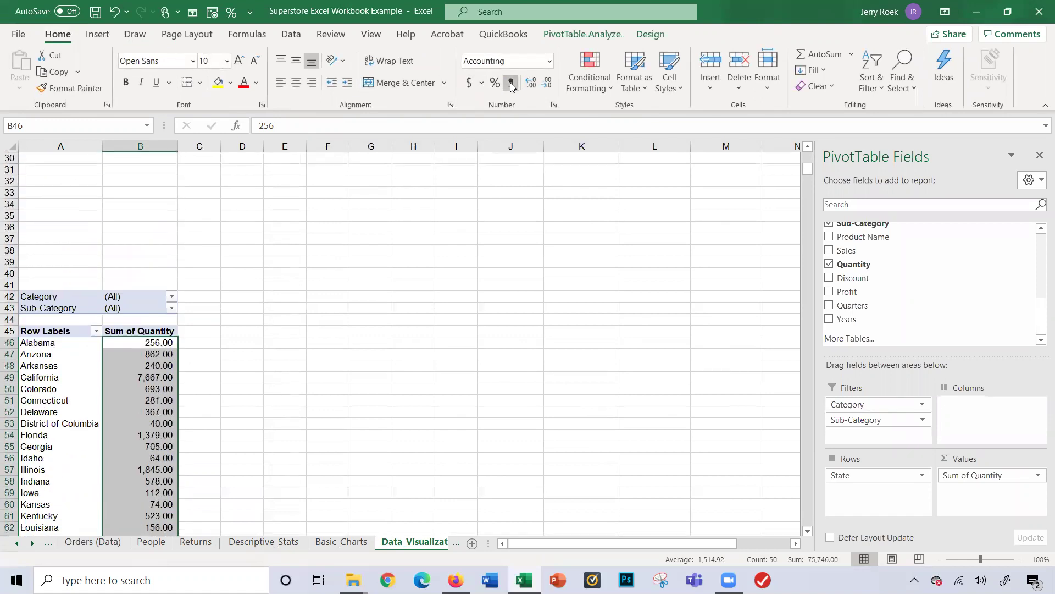
left_click(547, 84)
left_click(551, 88)
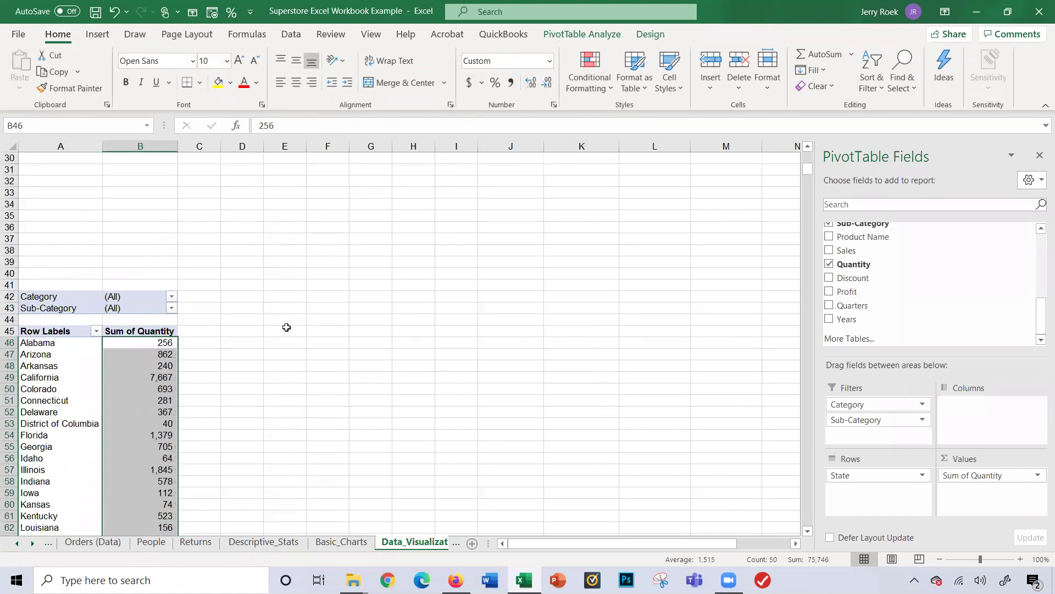
left_click(273, 347)
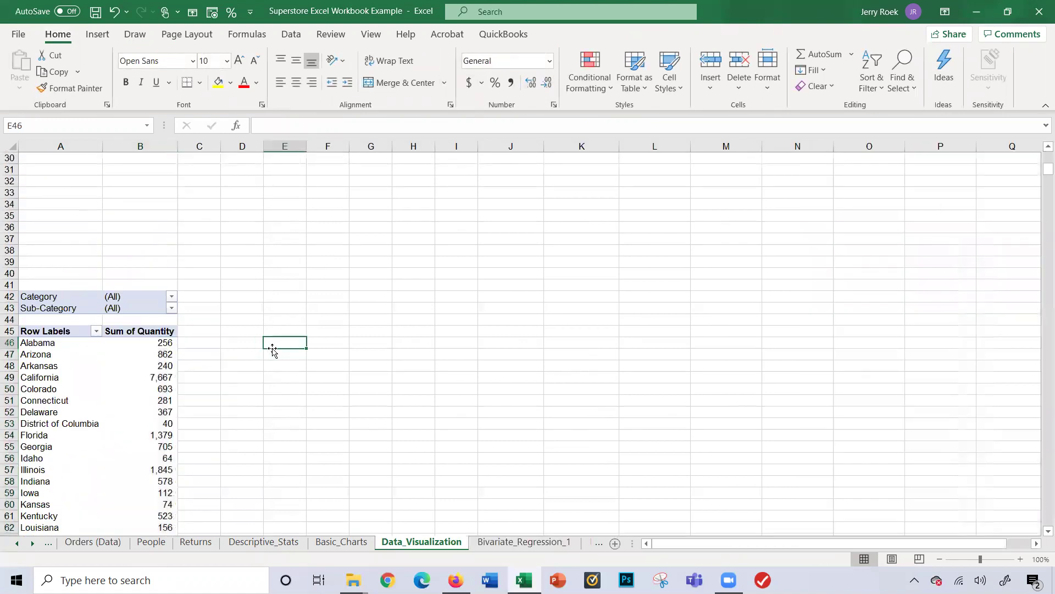
Filter the state PivotTable by the Furniture category
left_click(171, 298)
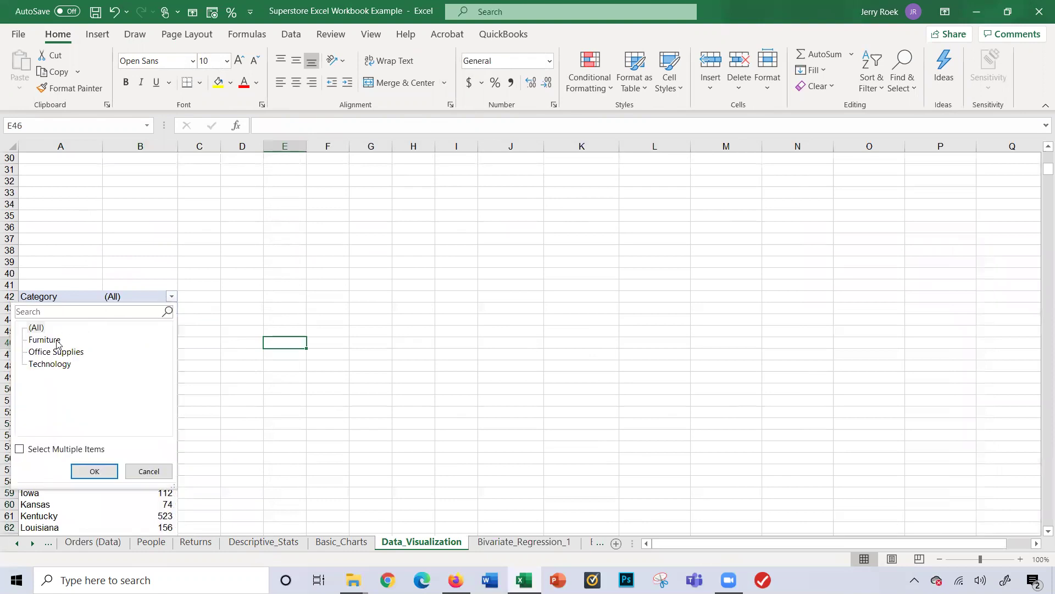
left_click(88, 471)
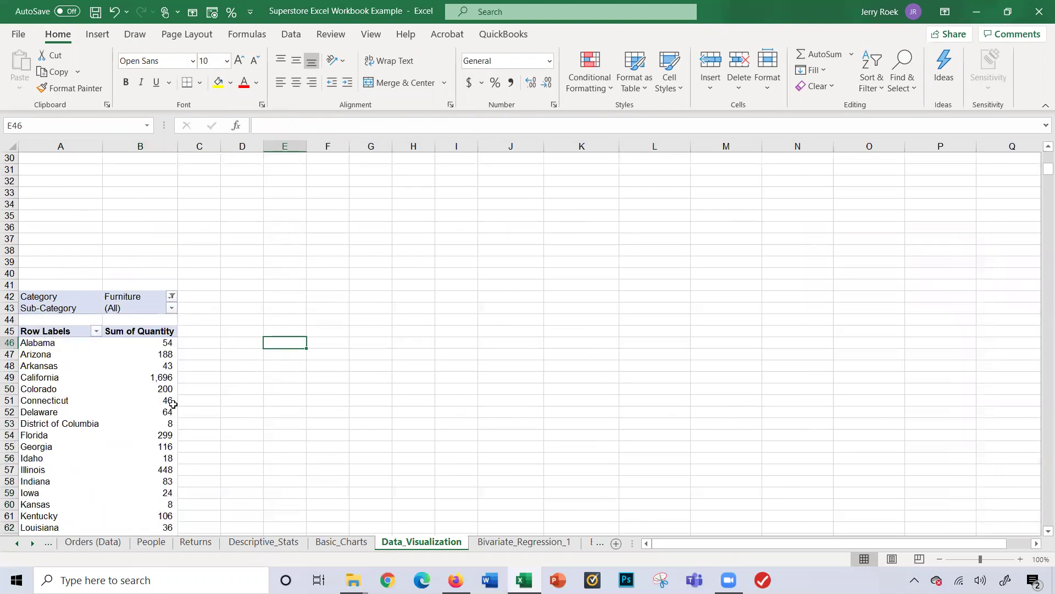
Compare the Furniture quantities by state with the yearly and sub-category PivotTables and charts, including their grand totals
scroll(186, 369, "up", 10)
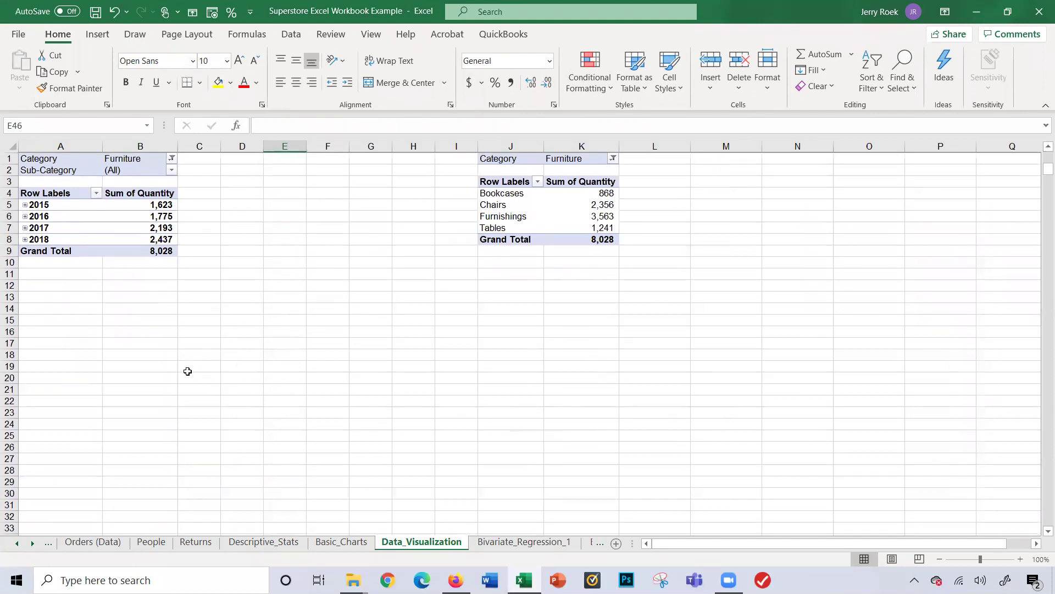
scroll(353, 318, "down", 3)
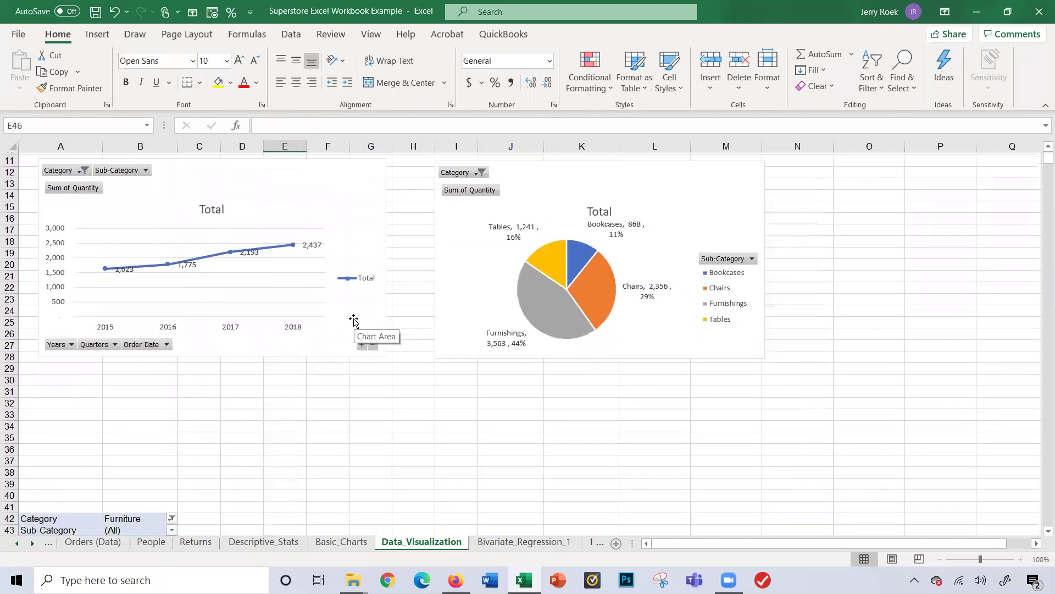
scroll(354, 320, "down", 18)
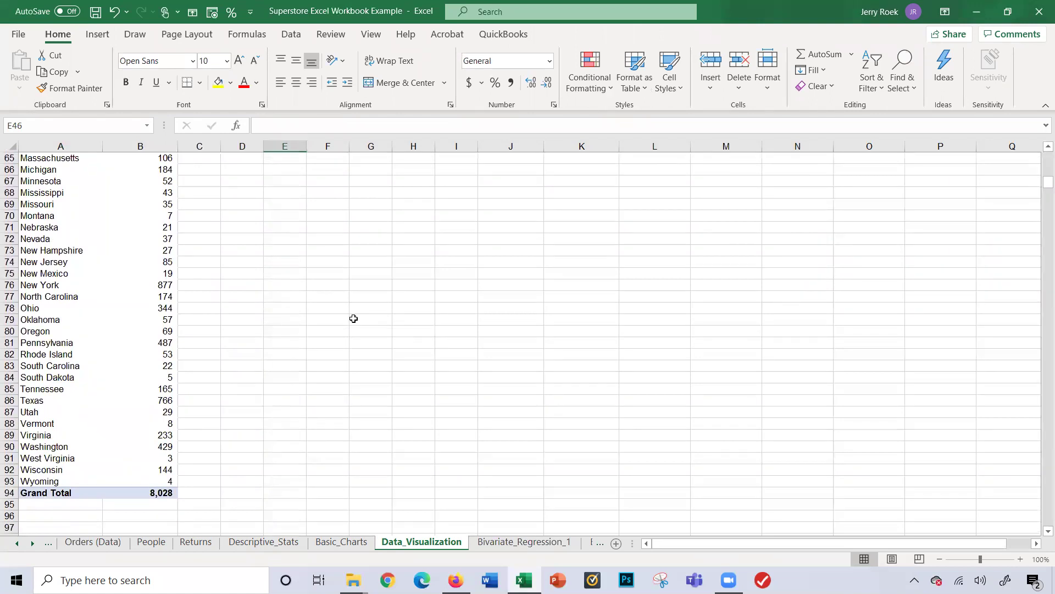
scroll(354, 319, "up", 20)
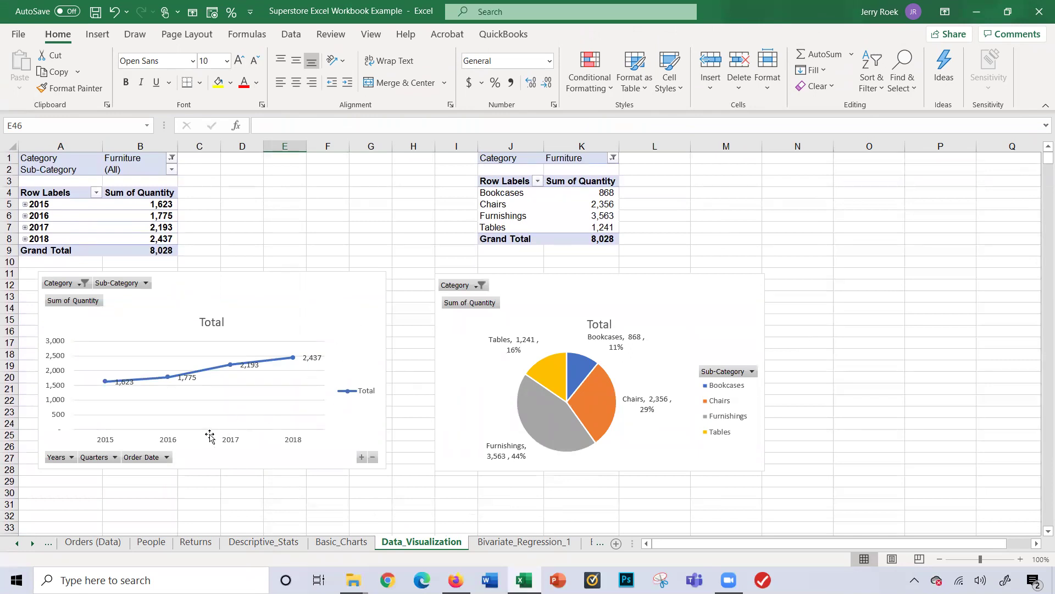
scroll(210, 437, "down", 10)
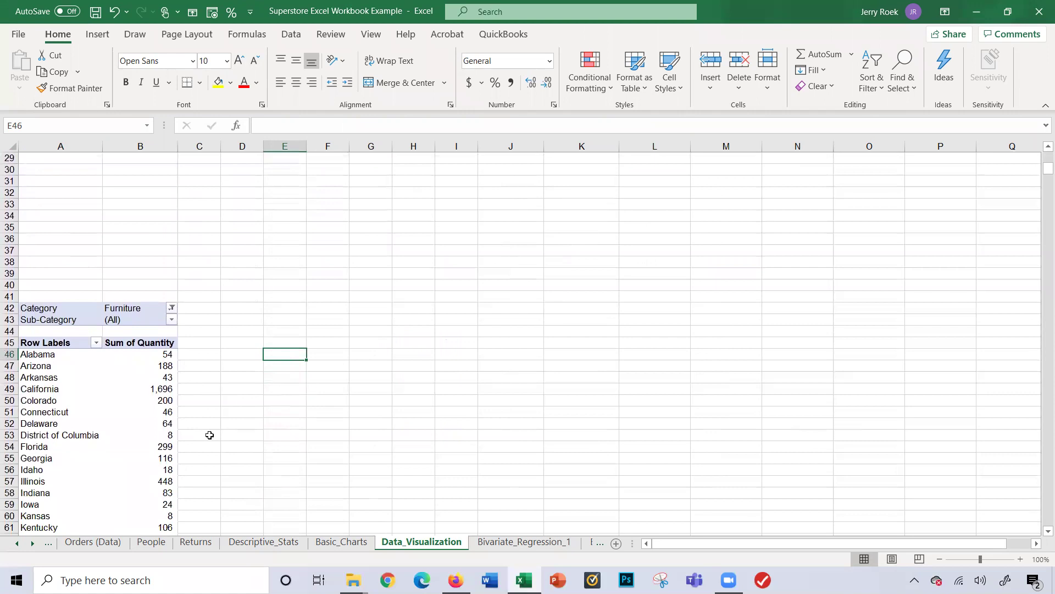
scroll(210, 435, "down", 13)
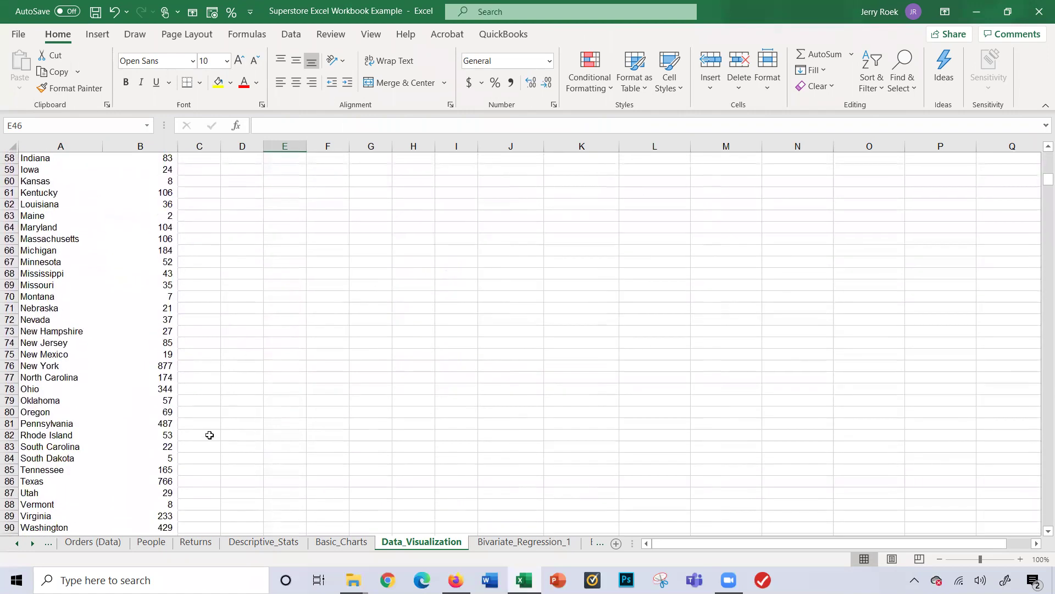
scroll(209, 435, "up", 12)
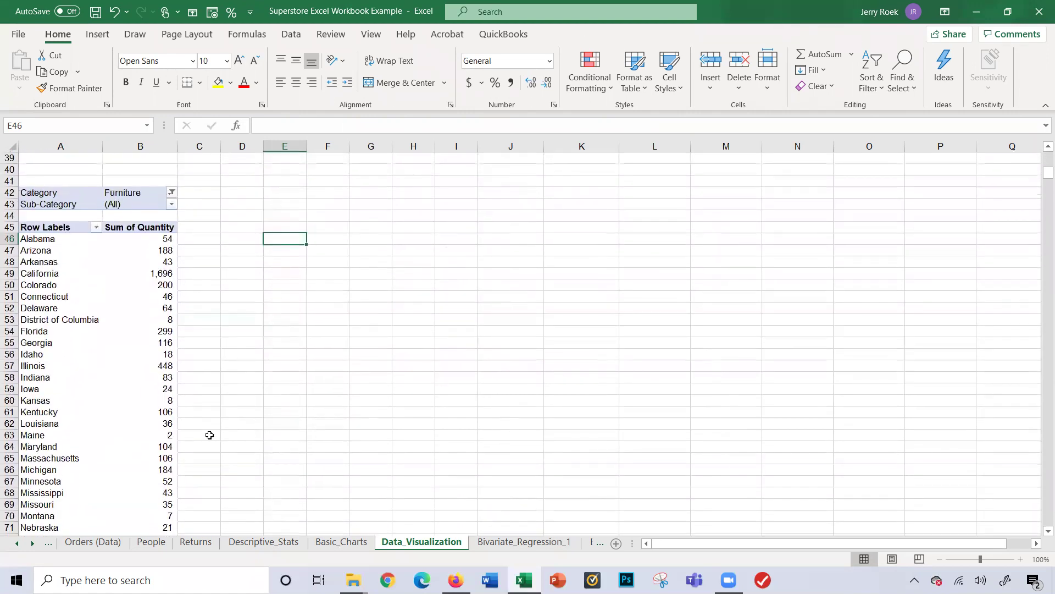
scroll(210, 435, "up", 1)
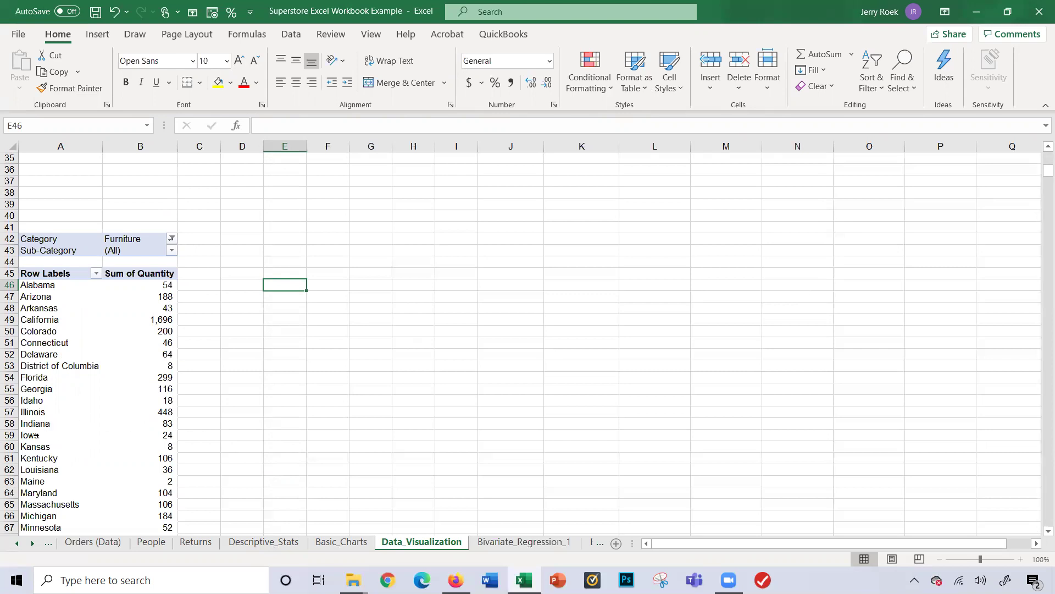
Filter the State row labels to the top 10 items by Sum of Quantity
left_click(28, 298)
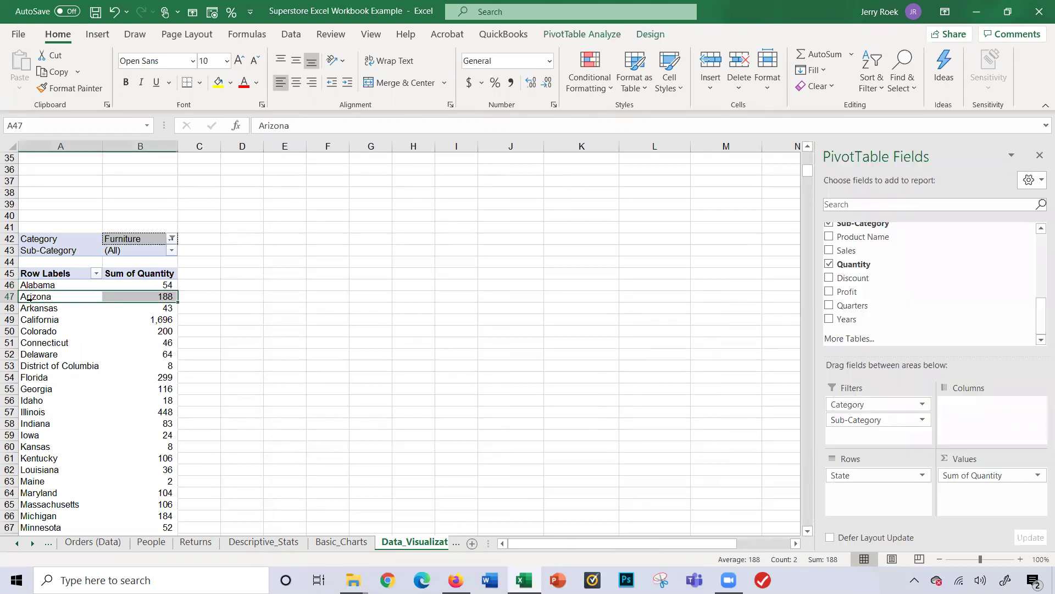
right_click(30, 297)
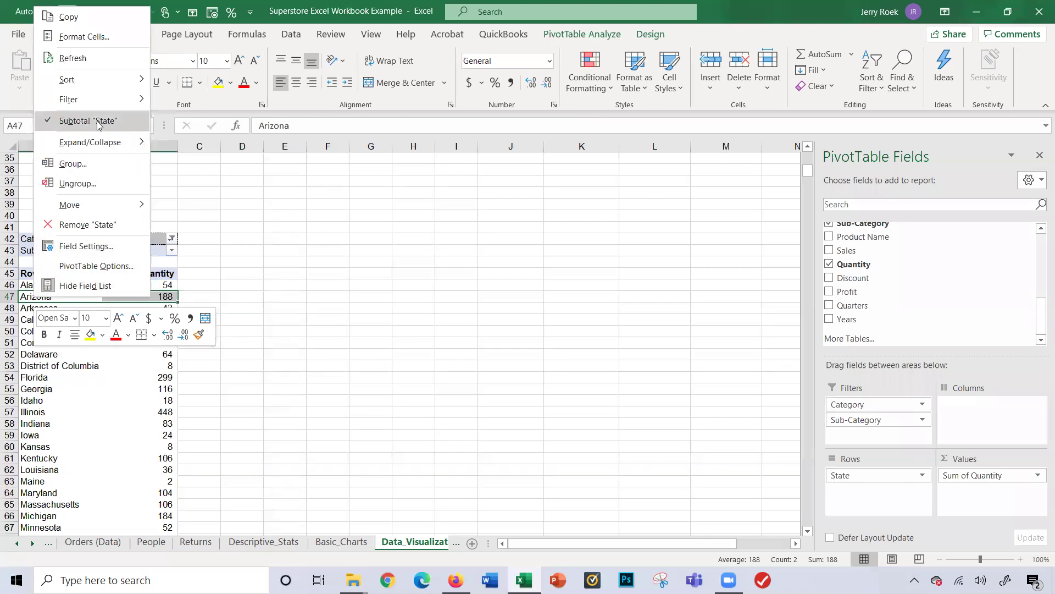
mouse_move(97, 104)
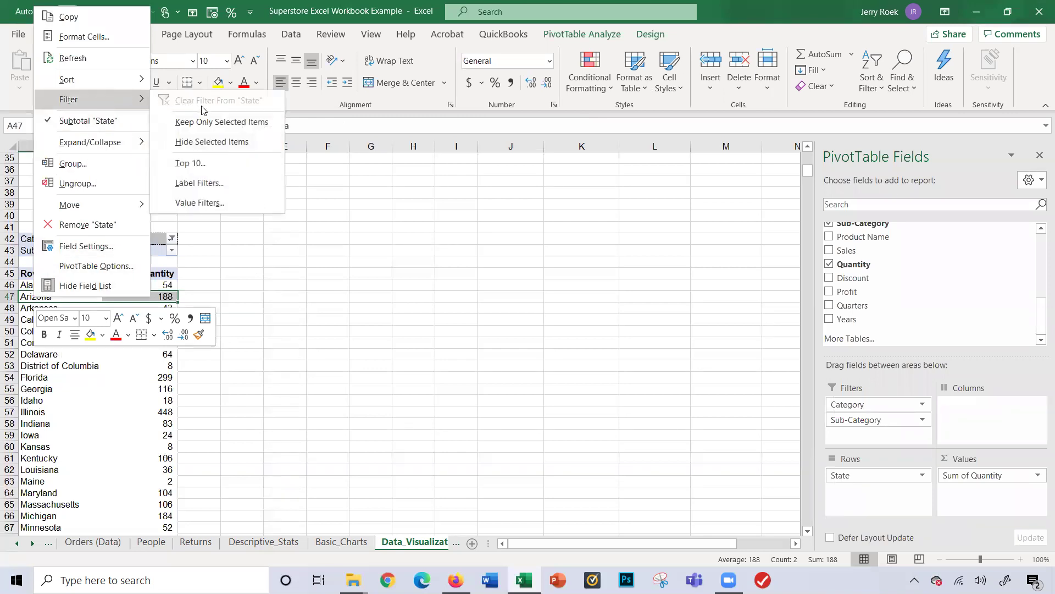
left_click(190, 163)
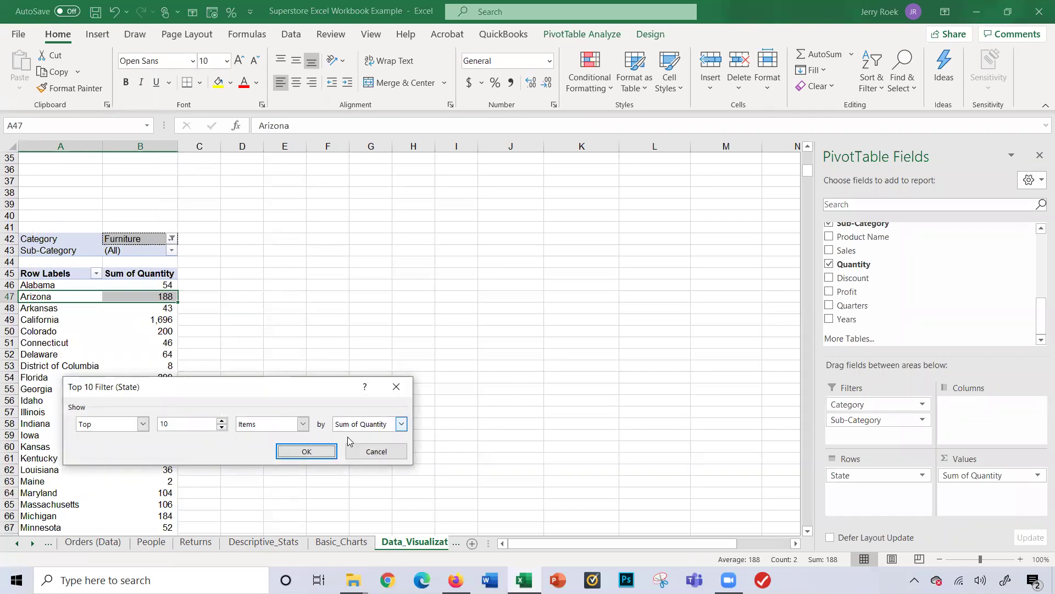
left_click(306, 451)
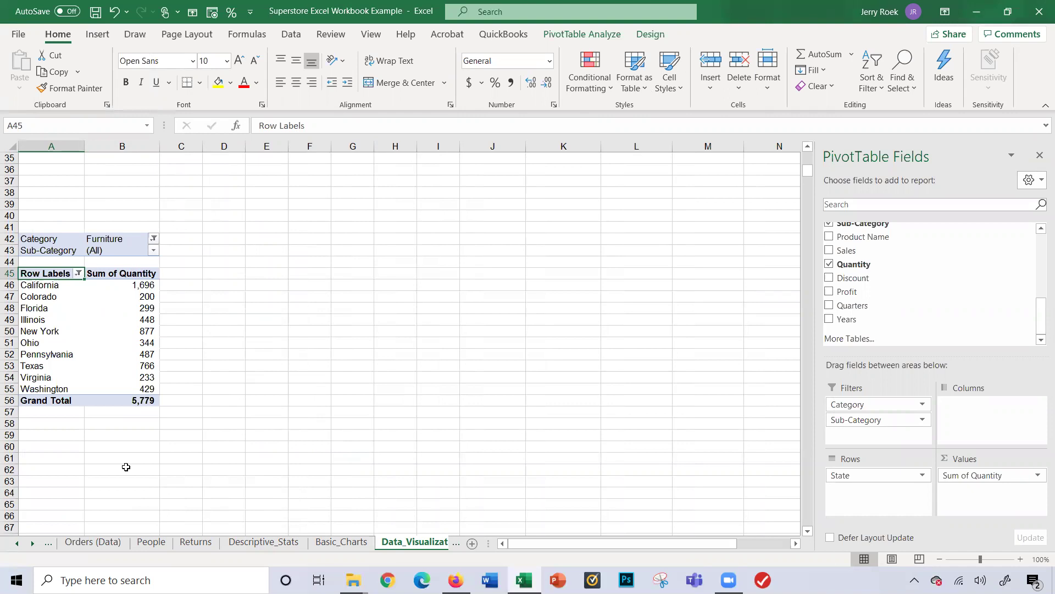
Sort the states in the PivotTable by Sum of Quantity from largest to smallest
left_click(122, 274)
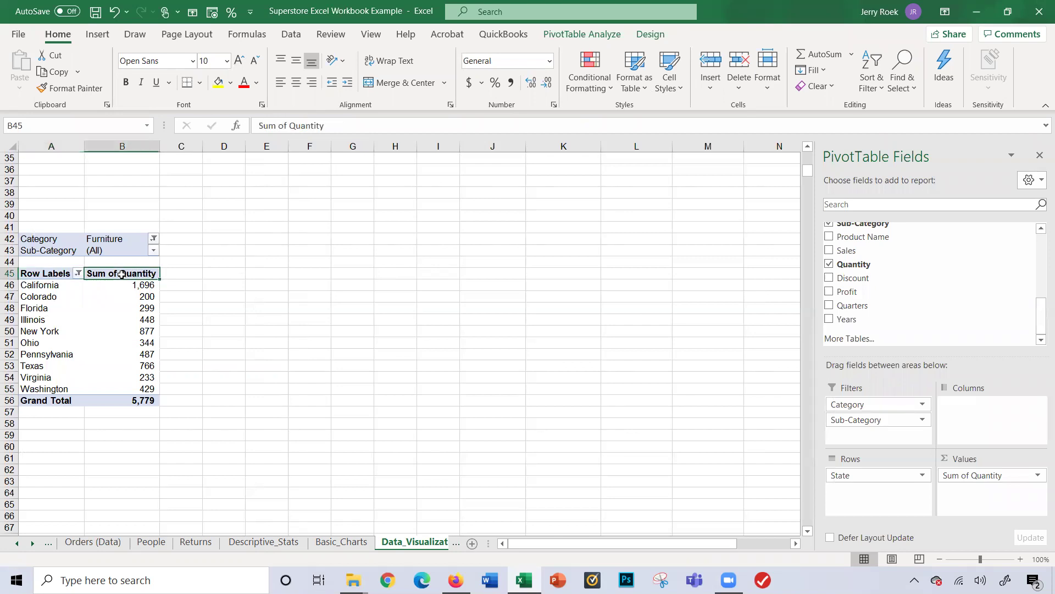
right_click(122, 276)
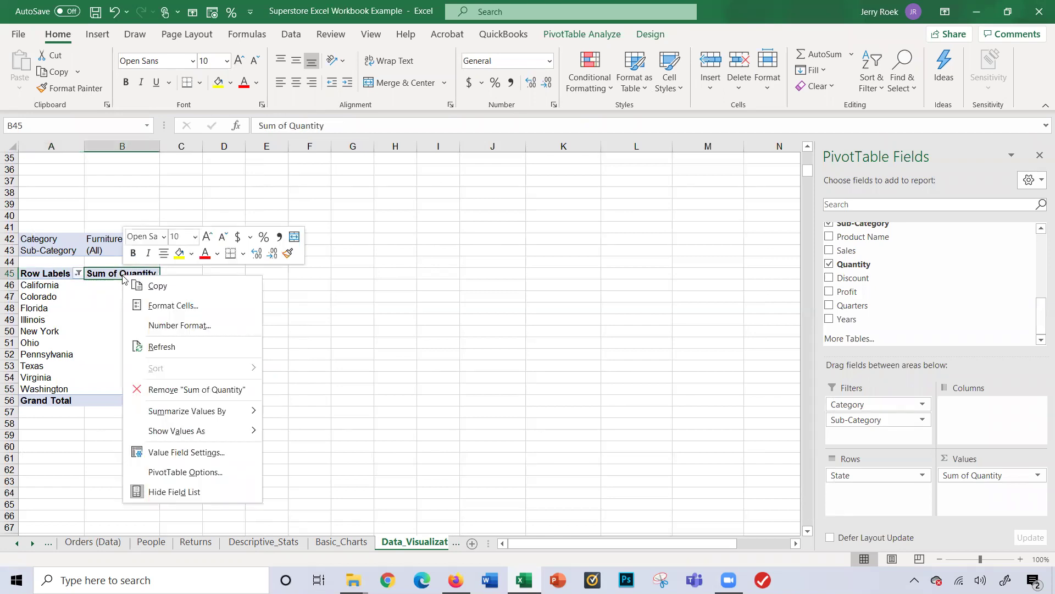
left_click(117, 289)
left_click(116, 289)
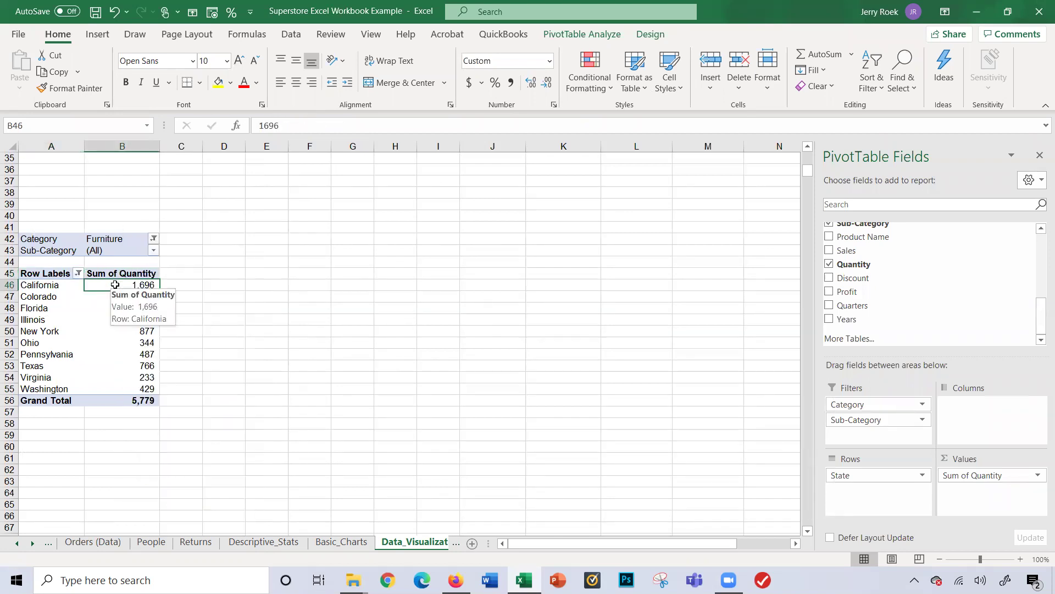
right_click(117, 288)
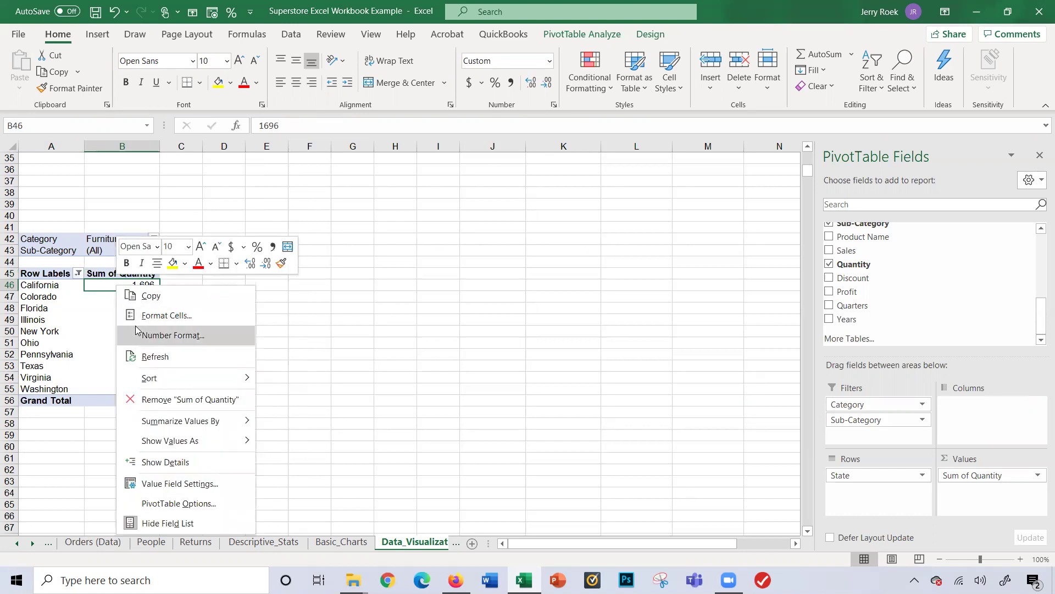
mouse_move(160, 377)
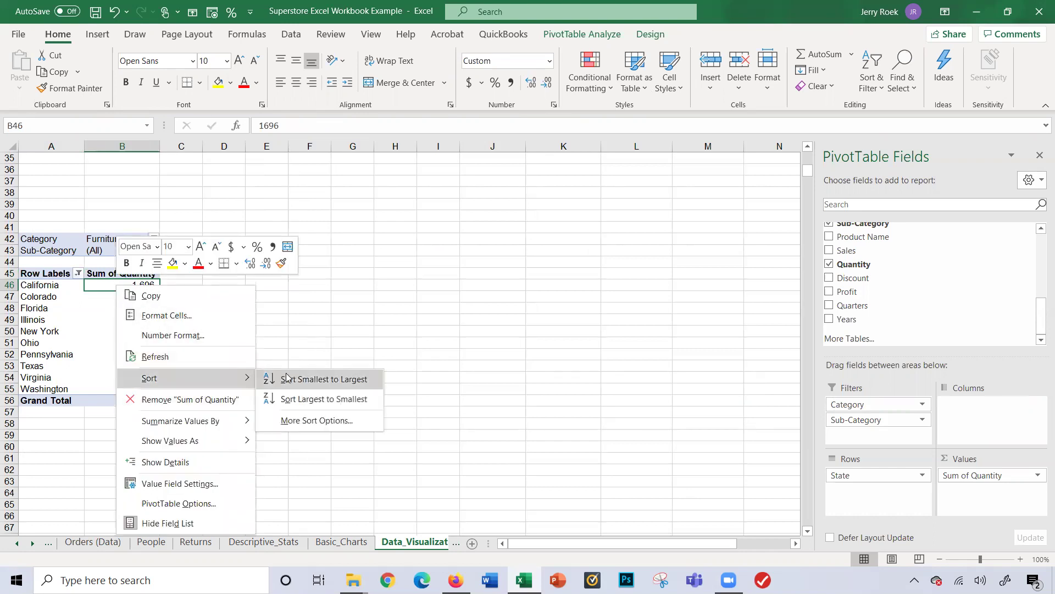
left_click(287, 399)
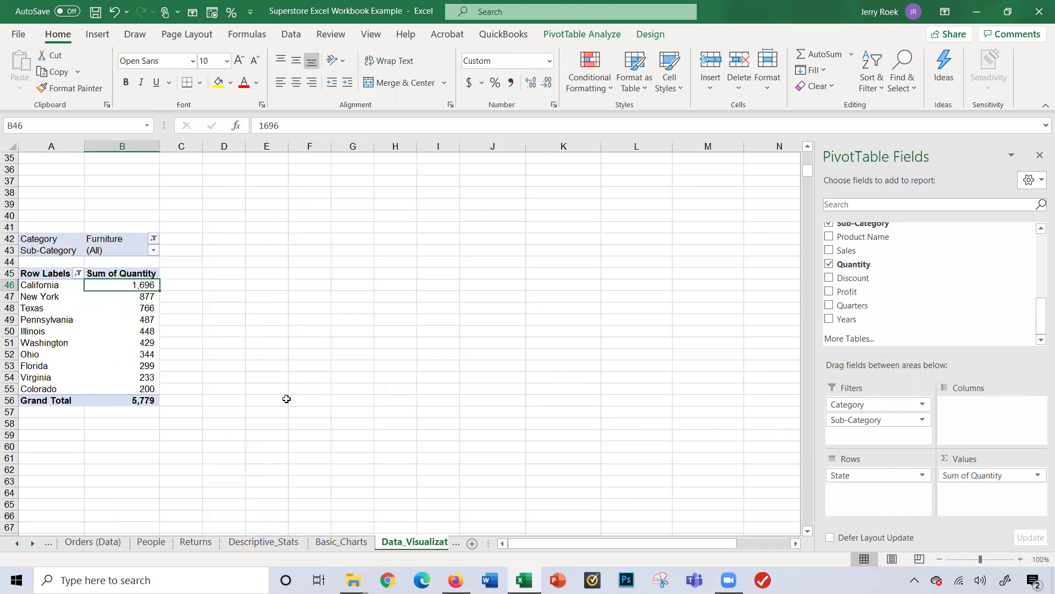
left_click(129, 442)
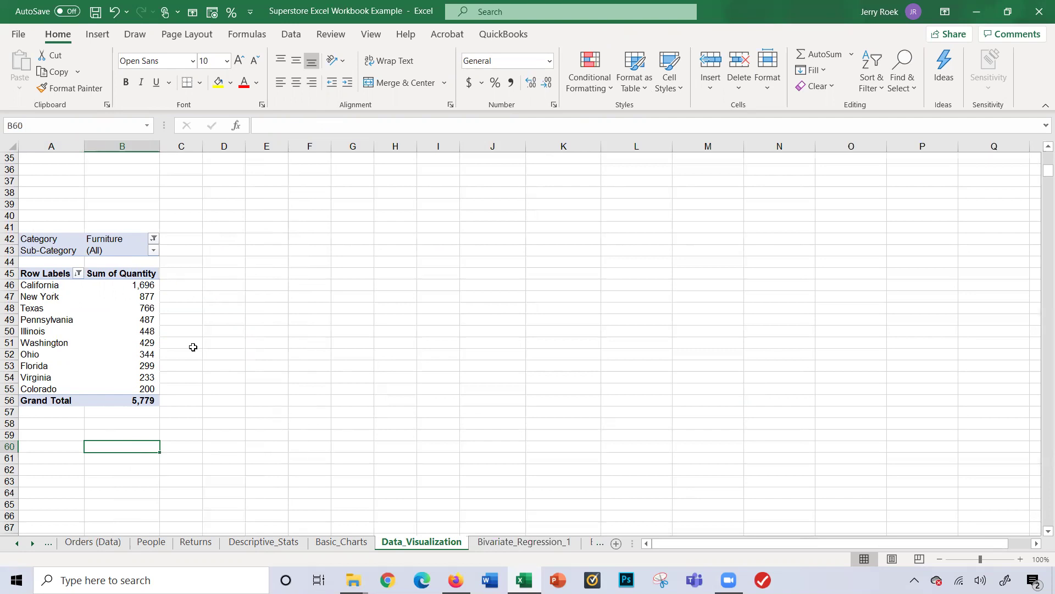
Insert a clustered column PivotChart of the top 10 states' quantities and place it below the state PivotTable, starting near row 60
scroll(86, 455, "down", 3)
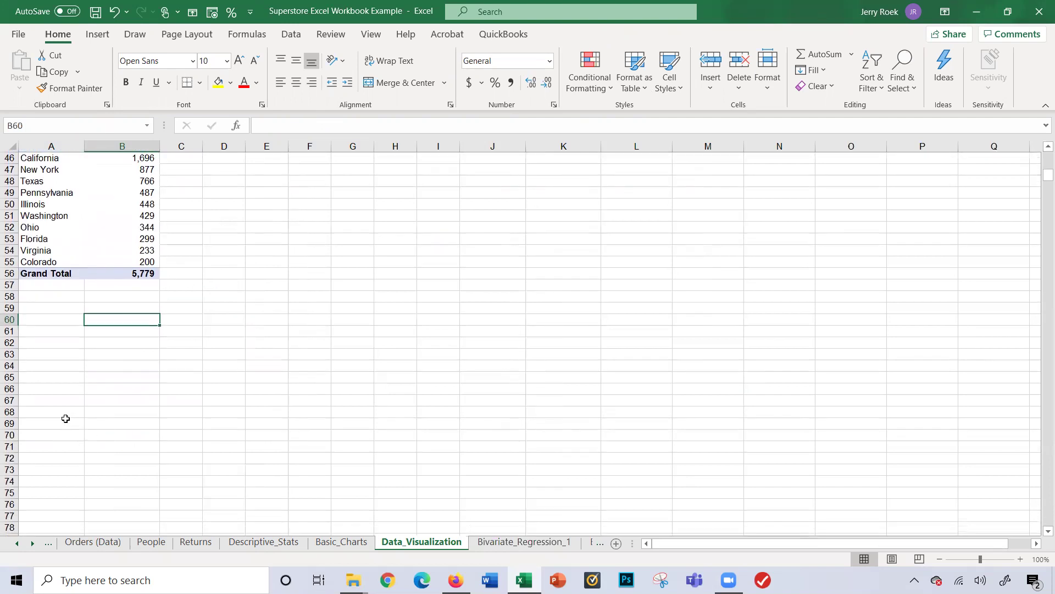
left_click(57, 432)
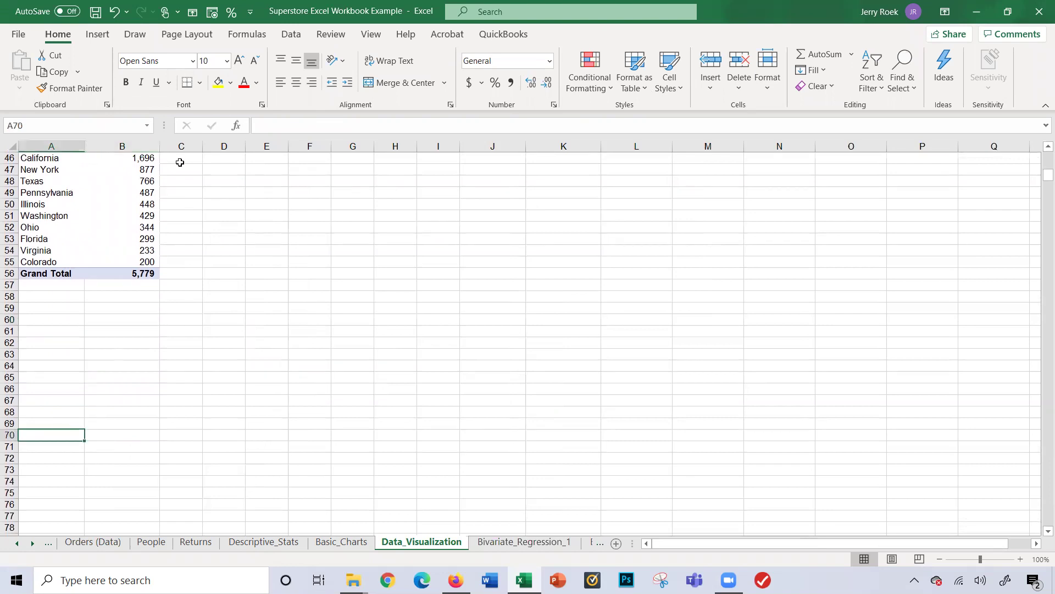
scroll(72, 160, "up", 1)
left_click_drag(65, 173, 137, 272)
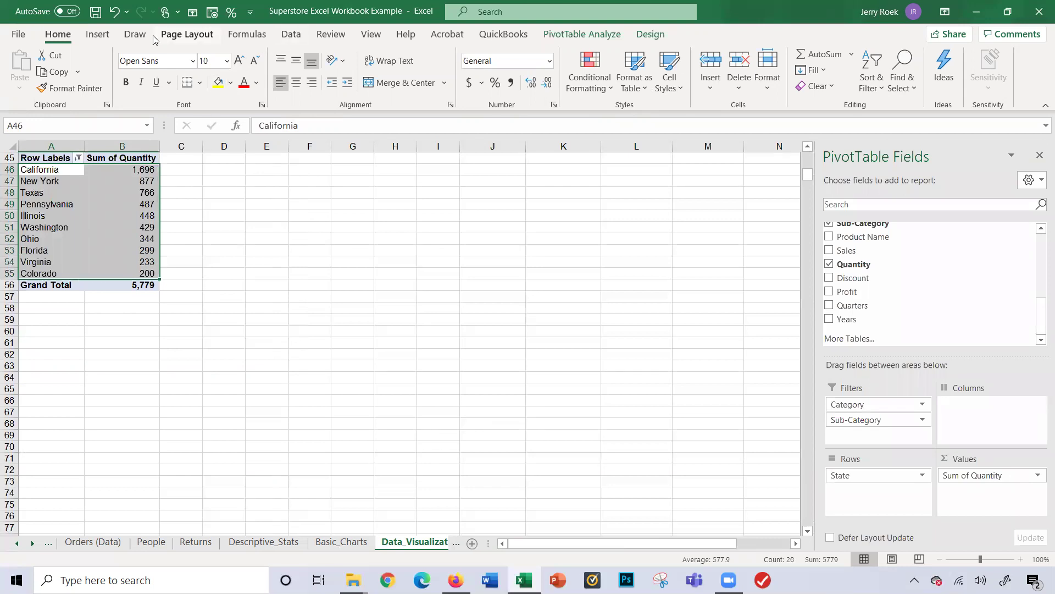
left_click(97, 35)
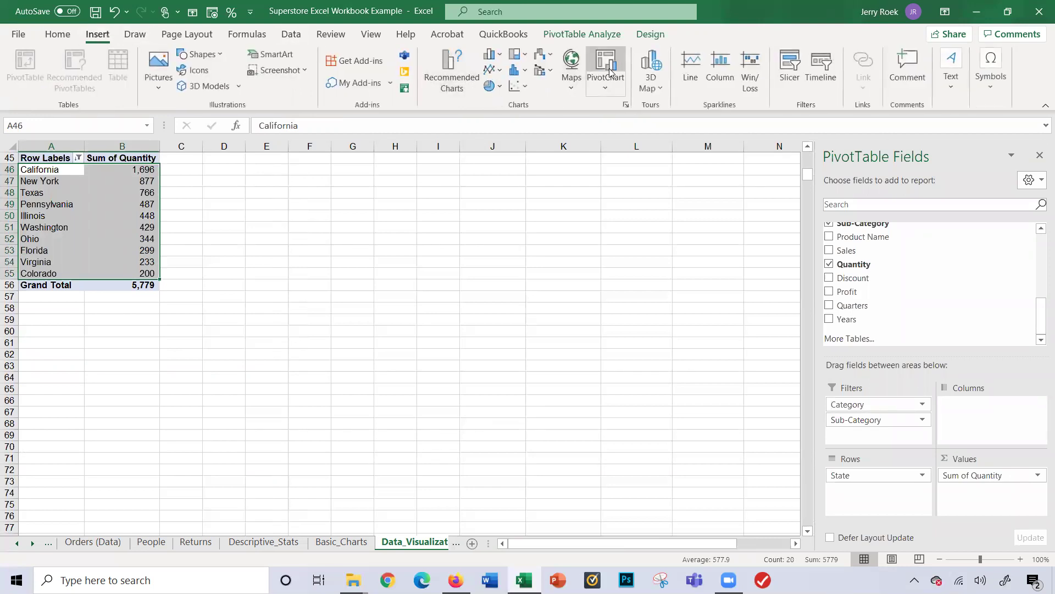
left_click(609, 85)
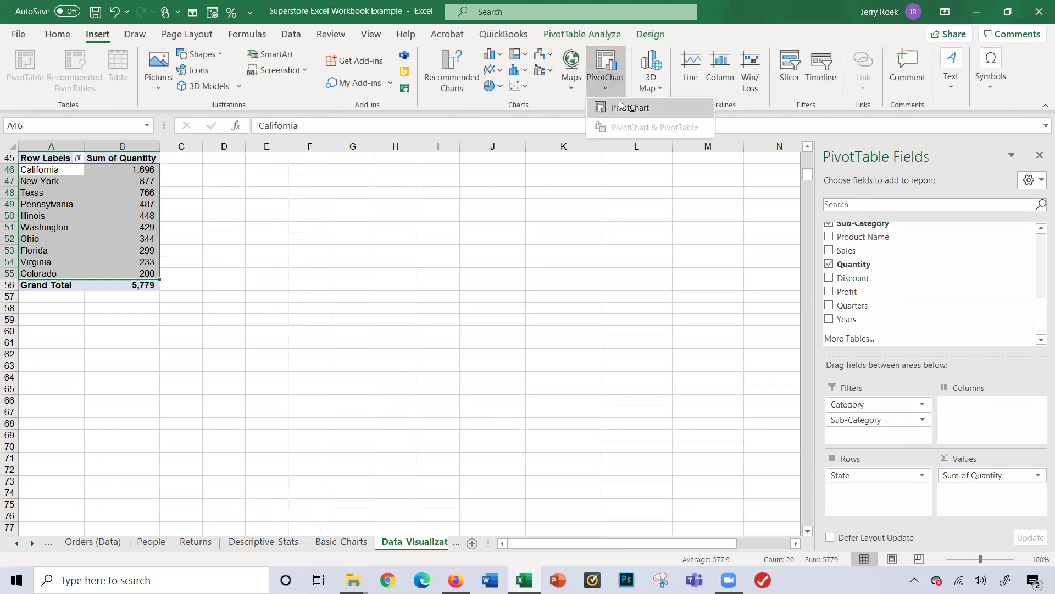
left_click(619, 104)
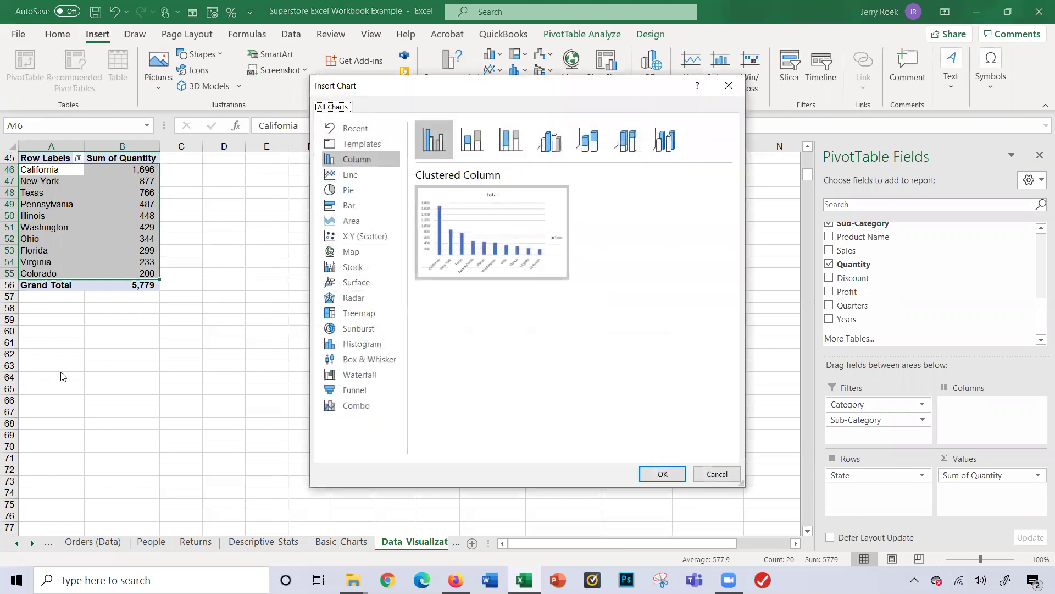
left_click(663, 474)
left_click_drag(384, 272, 154, 354)
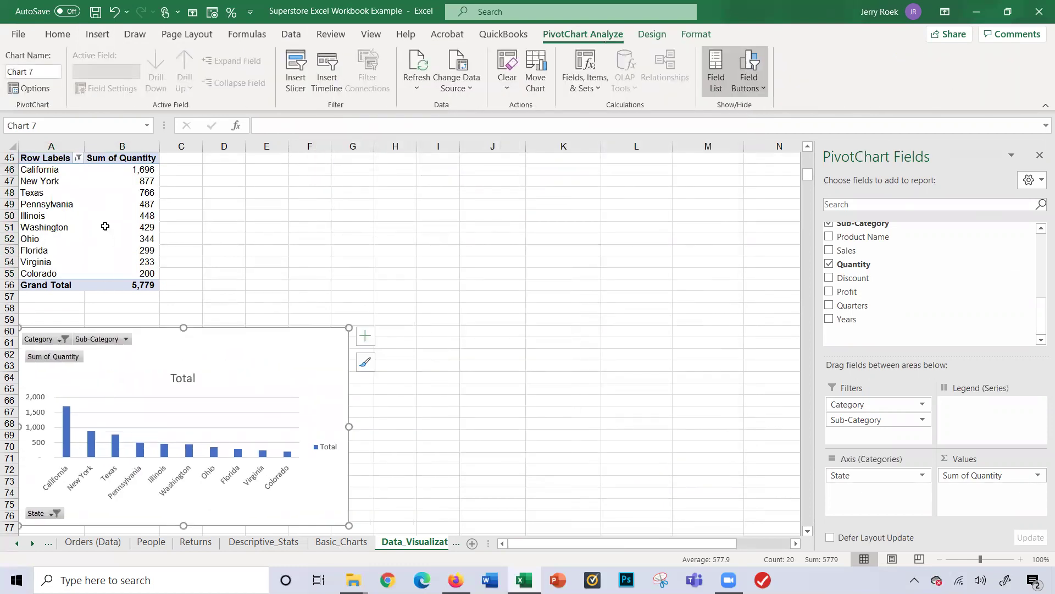
Add data labels to the columns of the state quantity PivotChart
left_click(69, 445)
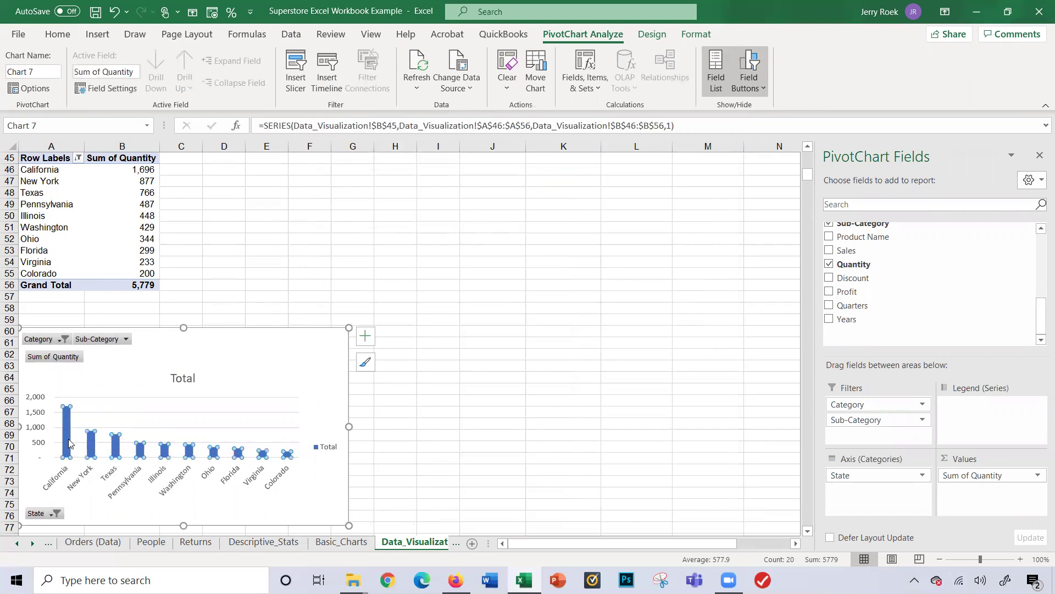
right_click(69, 444)
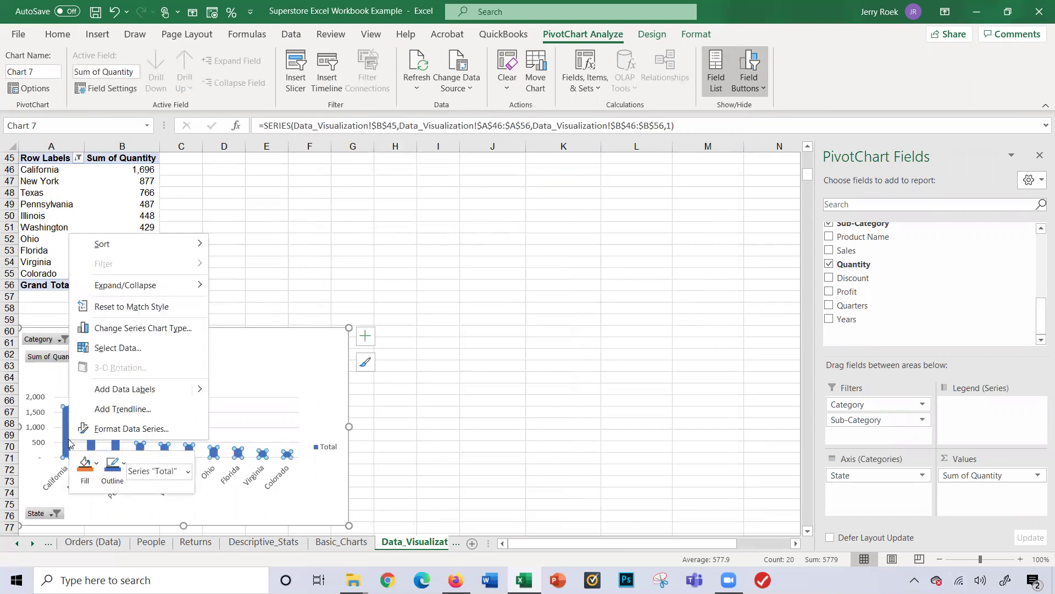
left_click(104, 392)
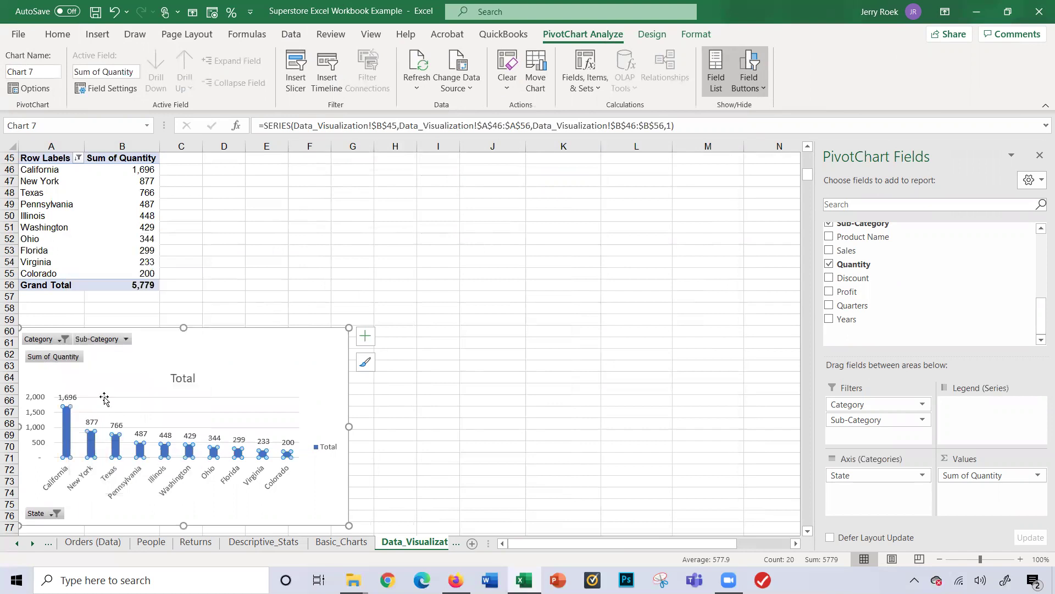
left_click(279, 263)
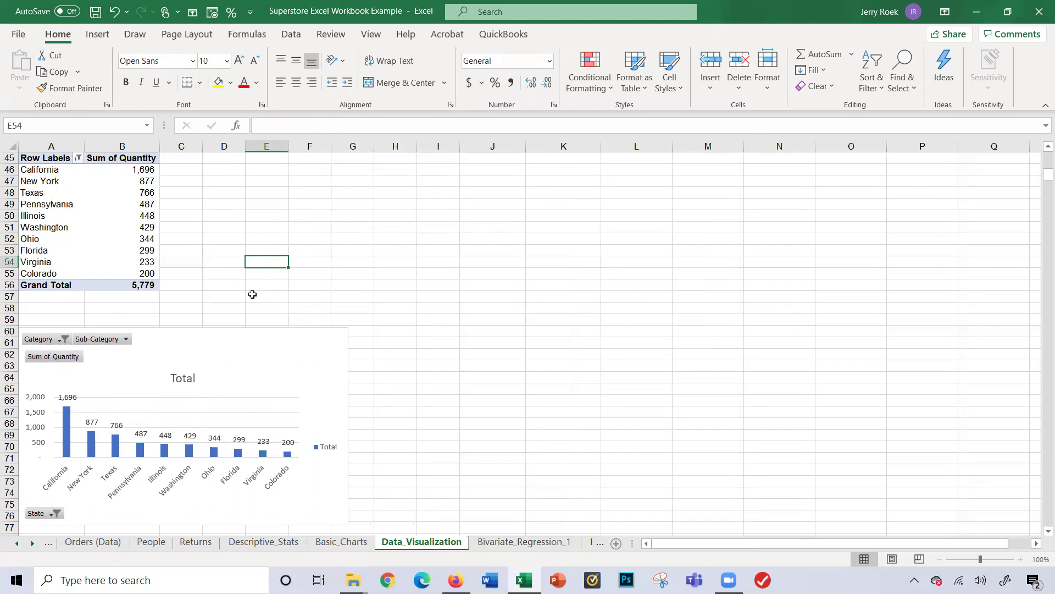
Filter the yearly quantity PivotTable by the Chairs sub-category
scroll(219, 302, "up", 5)
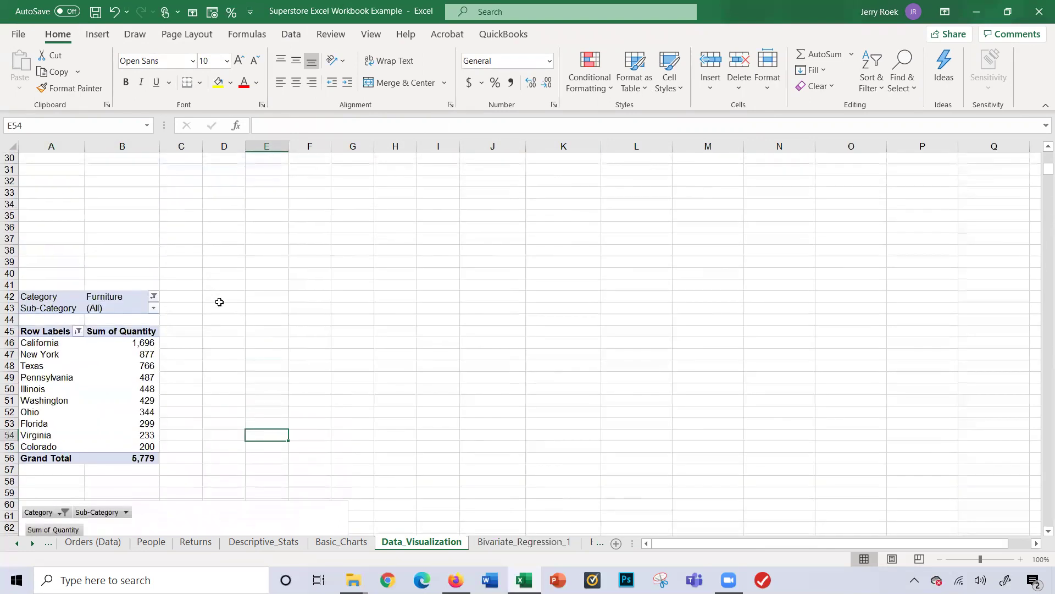
scroll(219, 302, "up", 10)
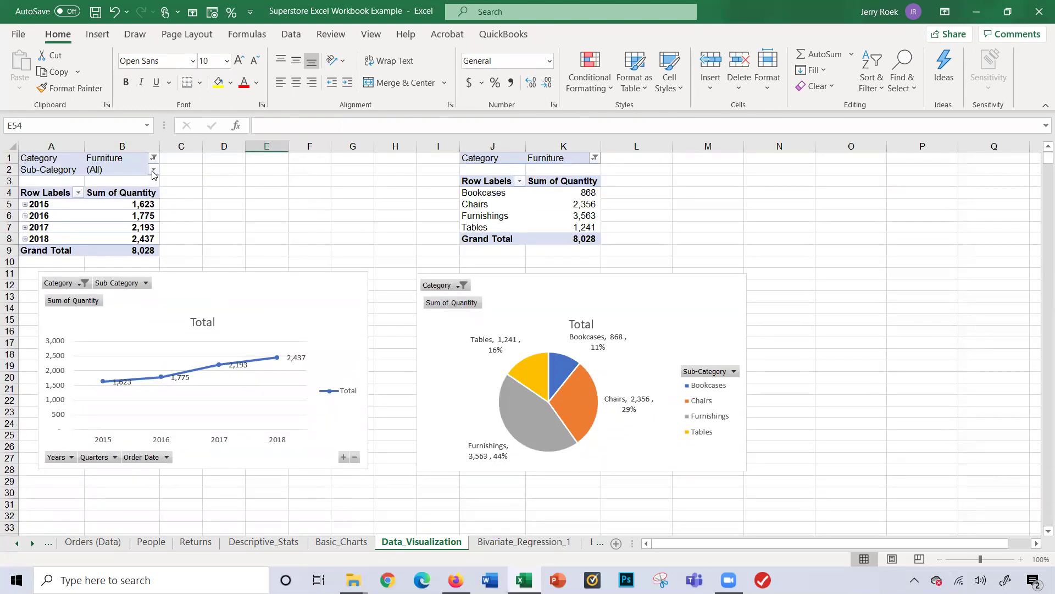
left_click(153, 170)
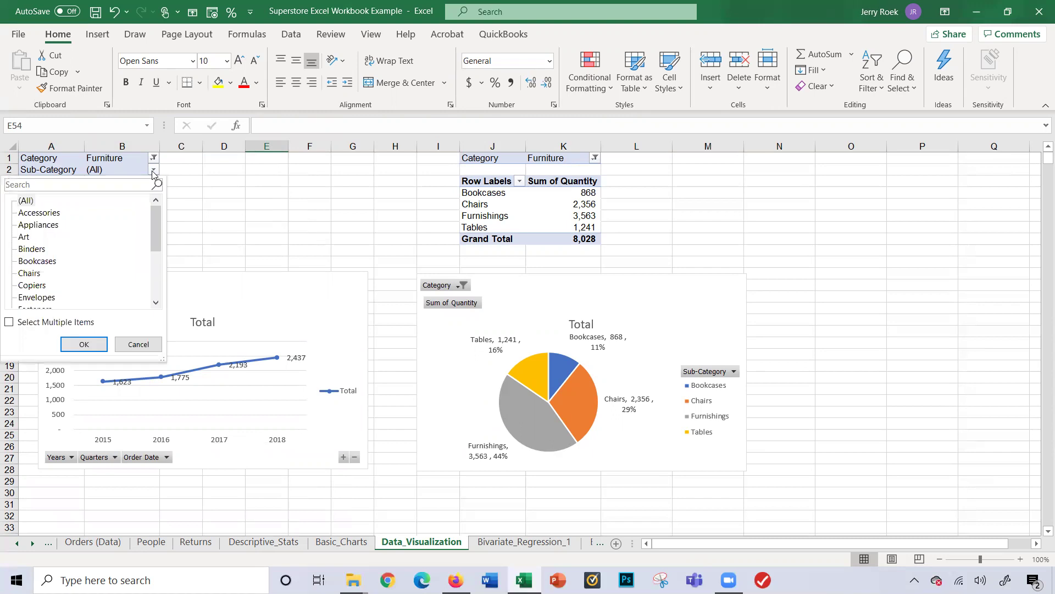
left_click(34, 273)
left_click(84, 344)
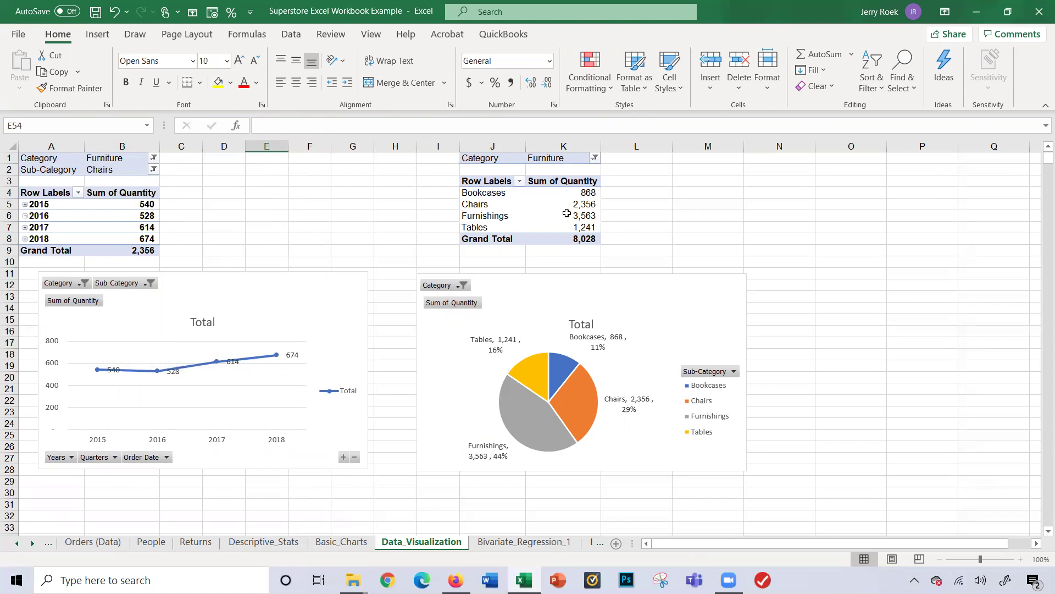
Filter the state PivotTable by the Chairs sub-category and review the resulting column chart alongside the yearly and sub-category charts
scroll(399, 346, "down", 11)
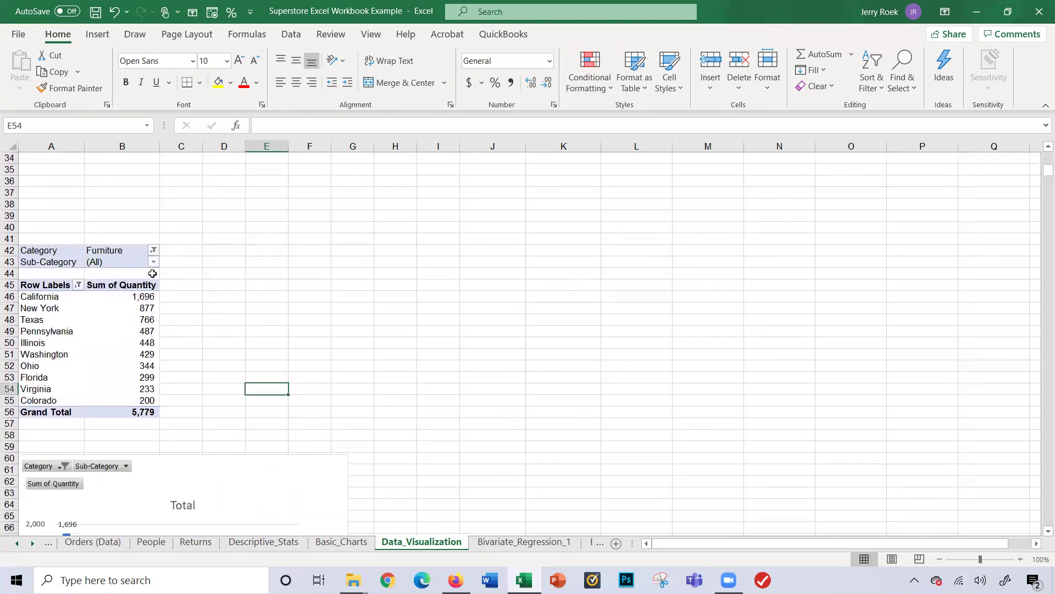
left_click(153, 262)
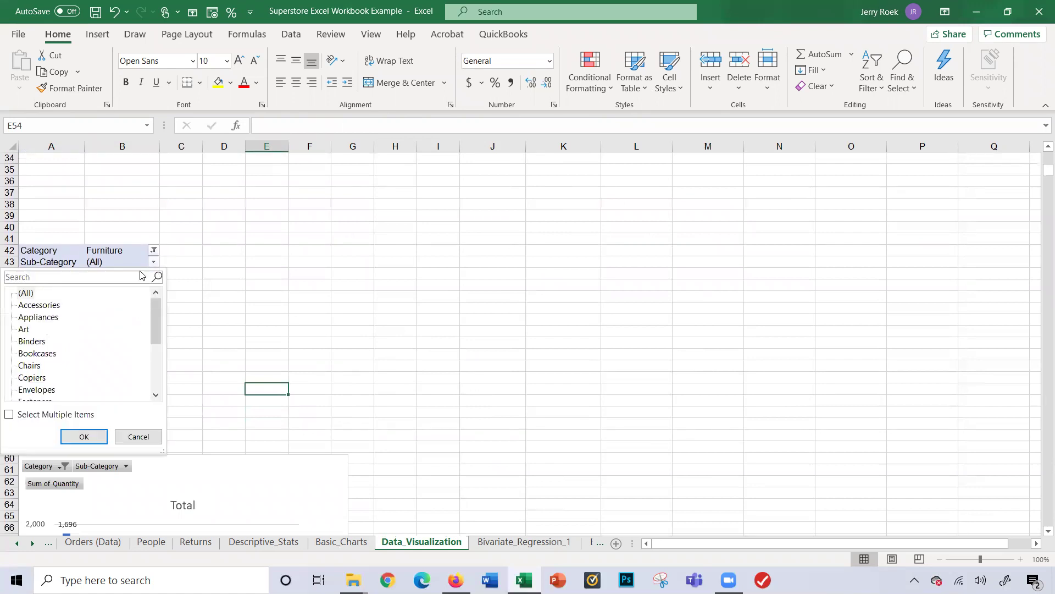
left_click(29, 365)
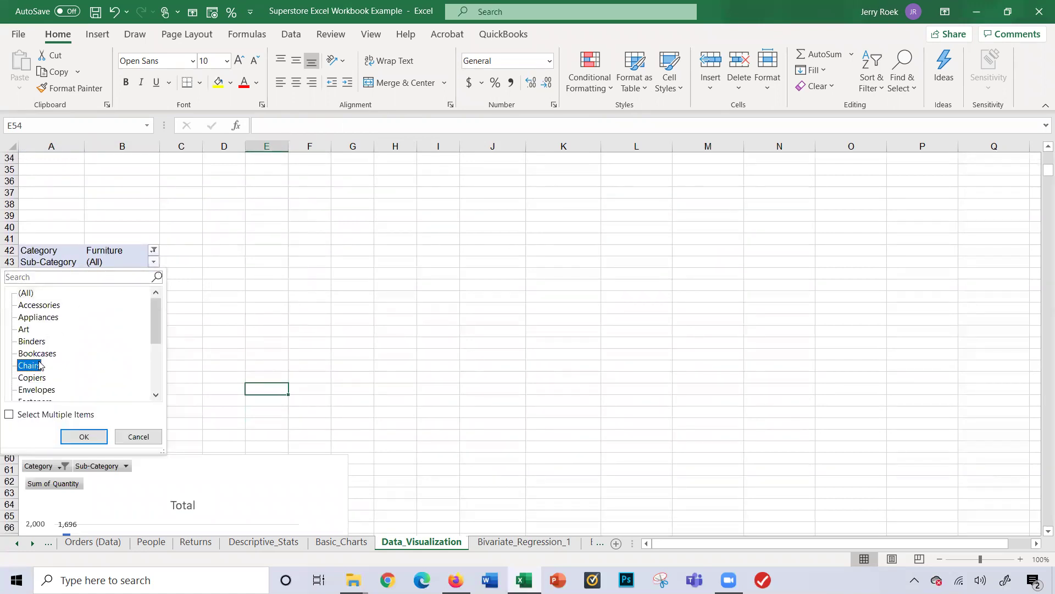
left_click(84, 437)
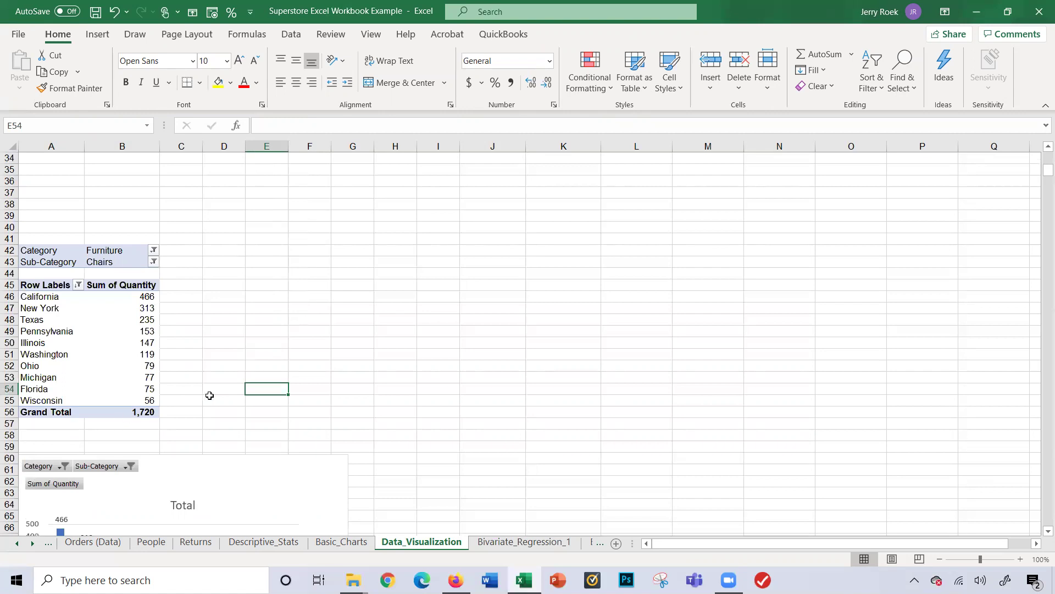
scroll(210, 395, "up", 11)
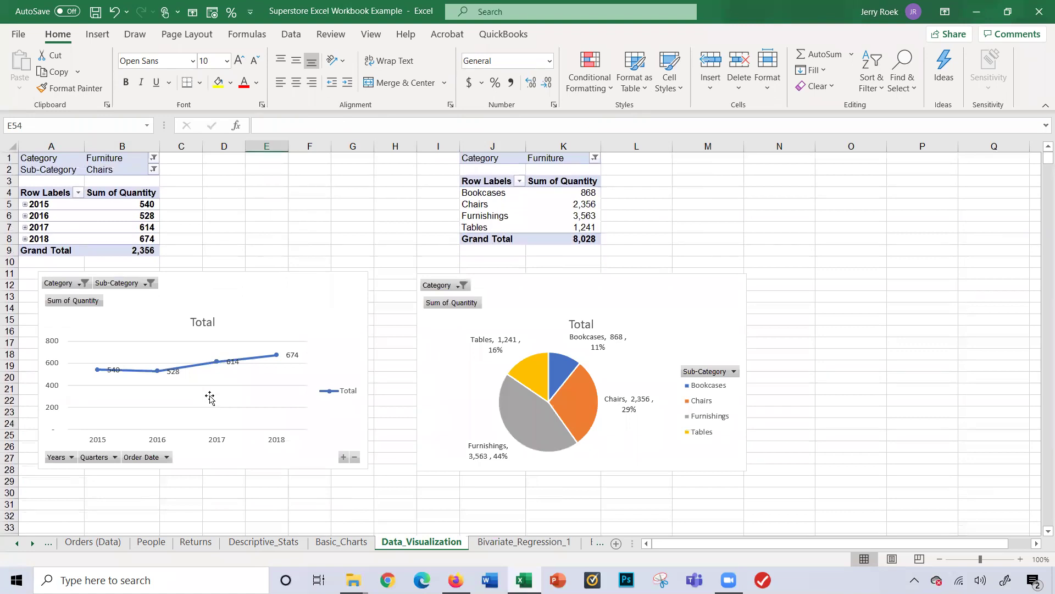
scroll(220, 407, "down", 7)
scroll(277, 472, "down", 9)
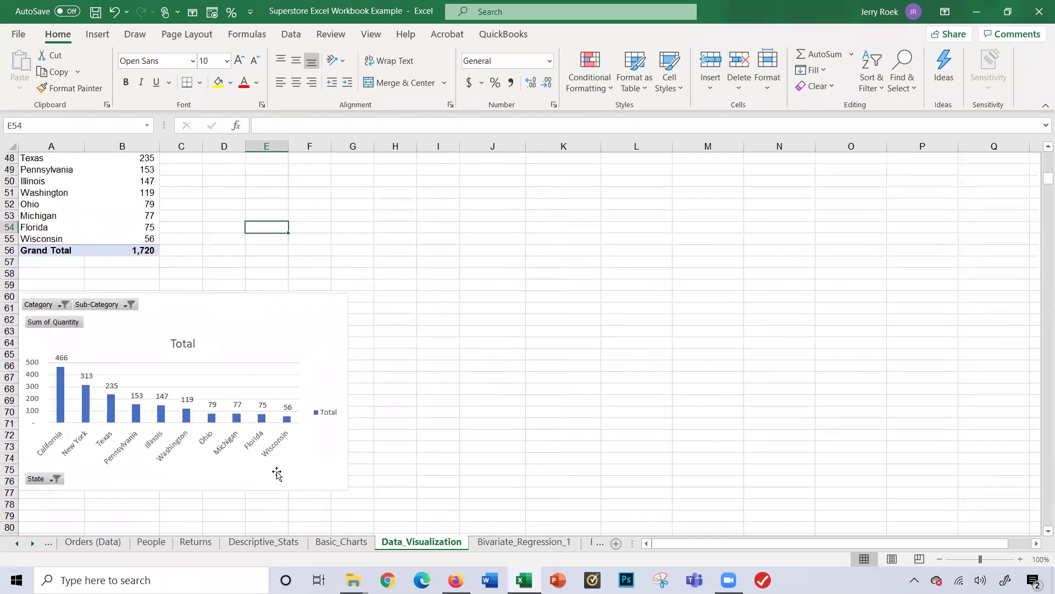
scroll(277, 472, "up", 4)
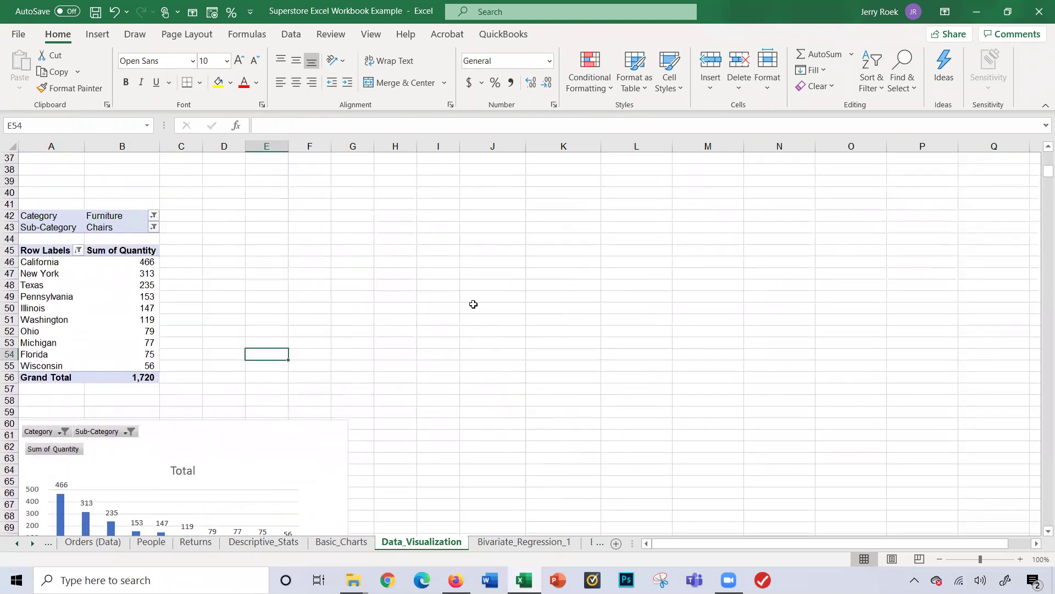
Create a PivotTable from the Orders (Data) range A9:U10003 in cell K40 of the existing Data_Visualization worksheet
left_click(475, 218)
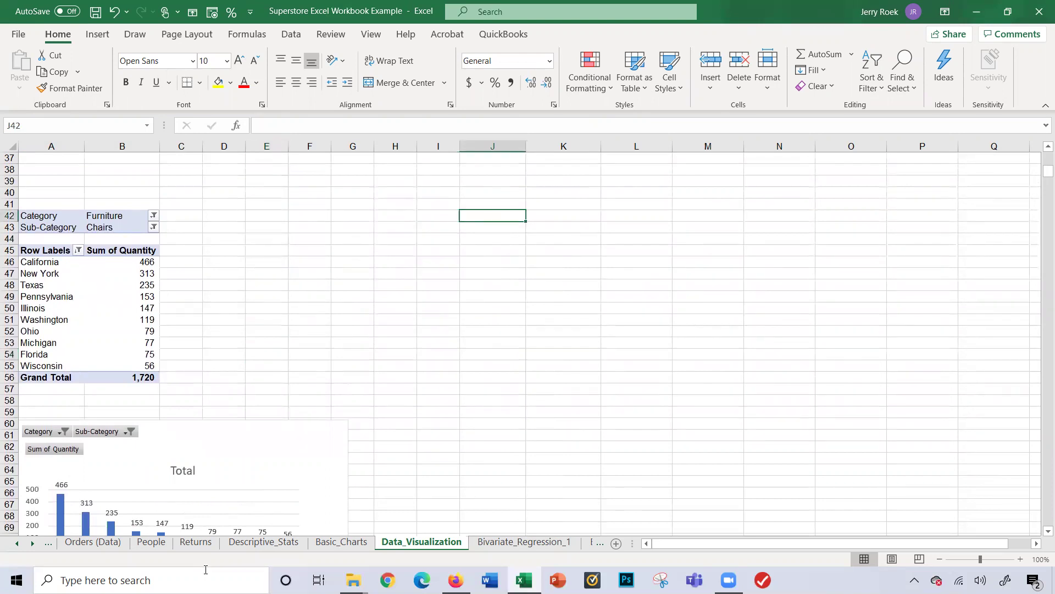
left_click(113, 543)
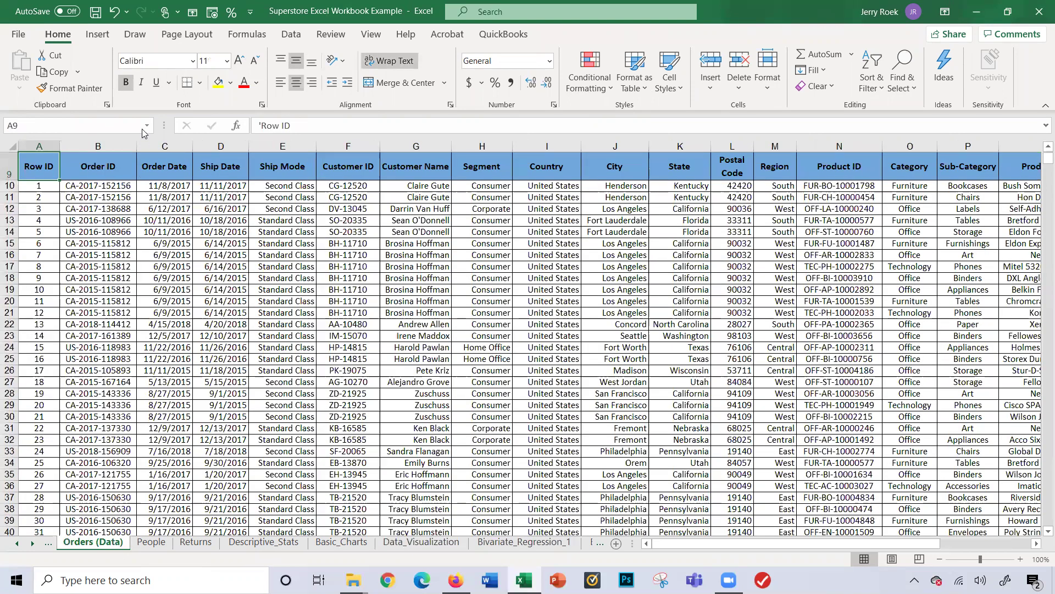
left_click(97, 35)
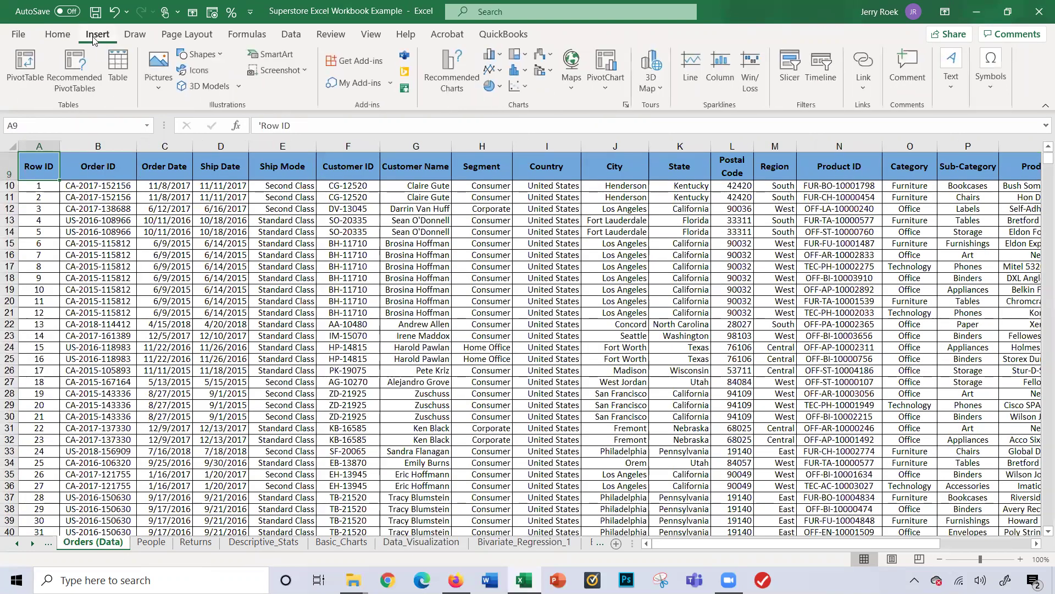
left_click(19, 77)
left_click(110, 466)
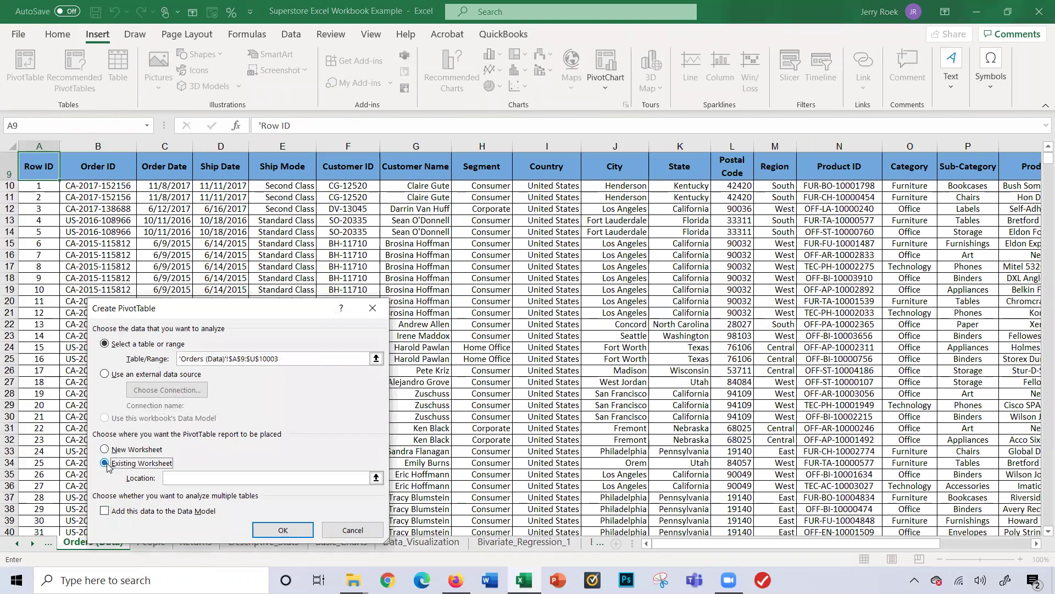
left_click(374, 478)
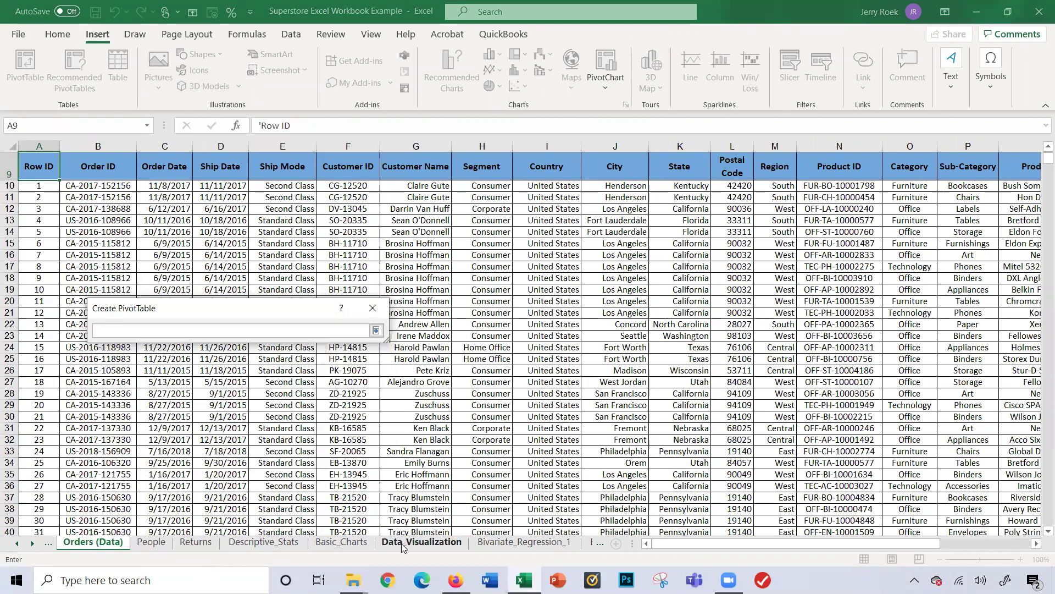
left_click(421, 542)
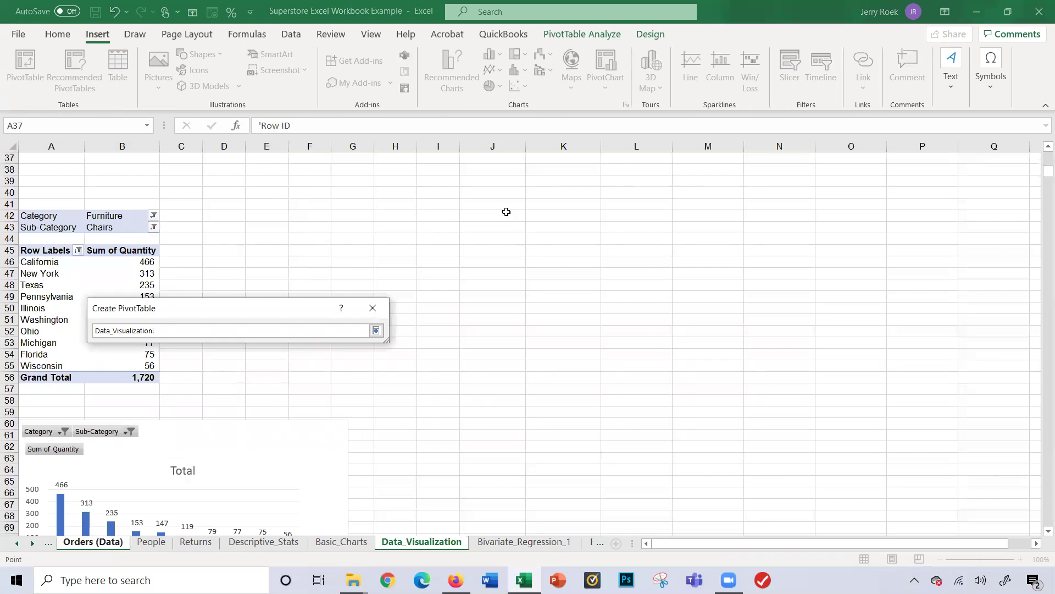
left_click(573, 191)
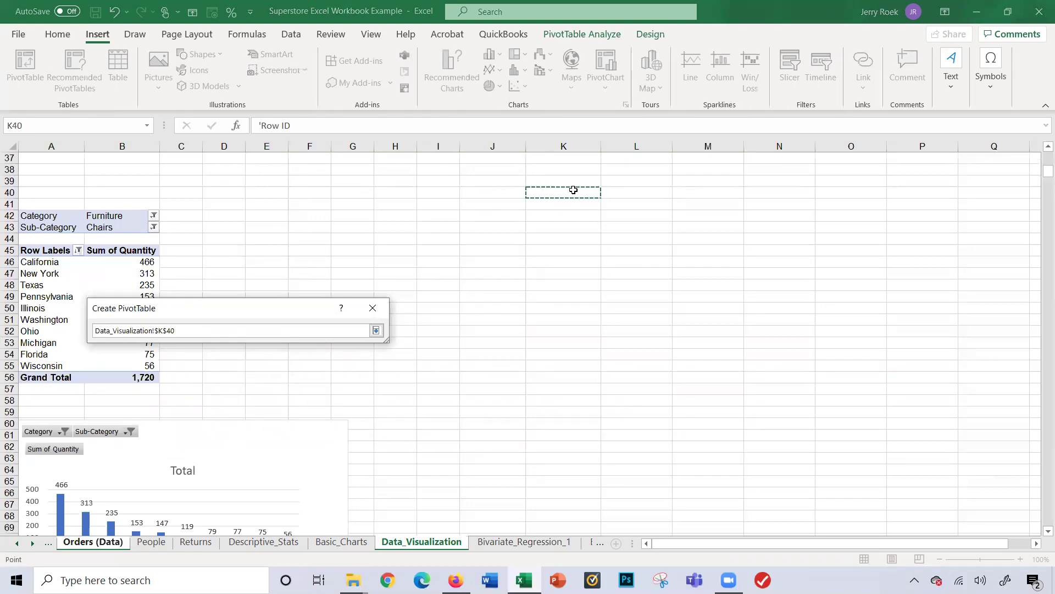
key("Return")
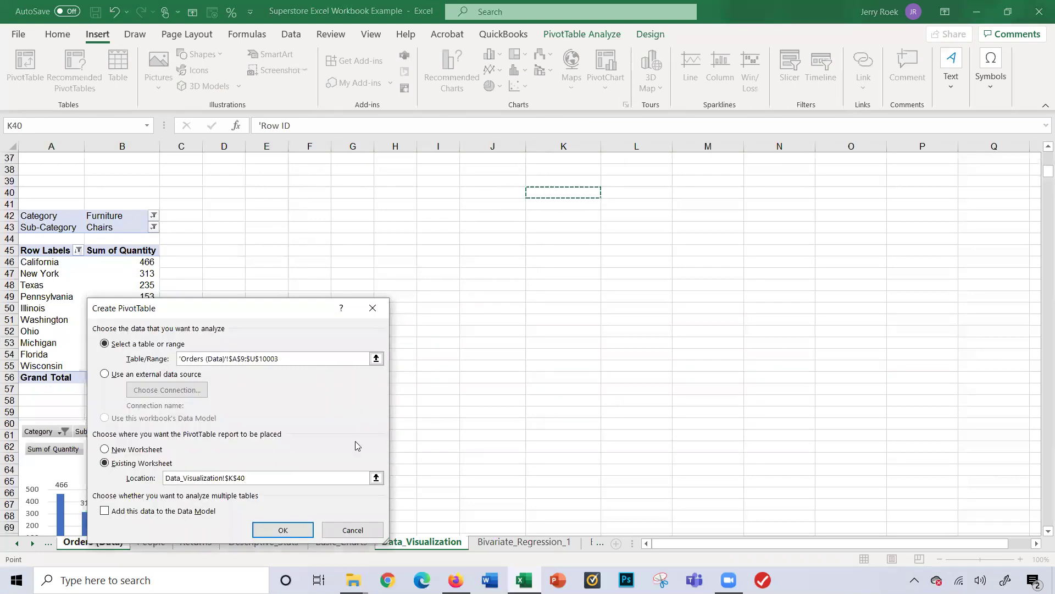
left_click(283, 530)
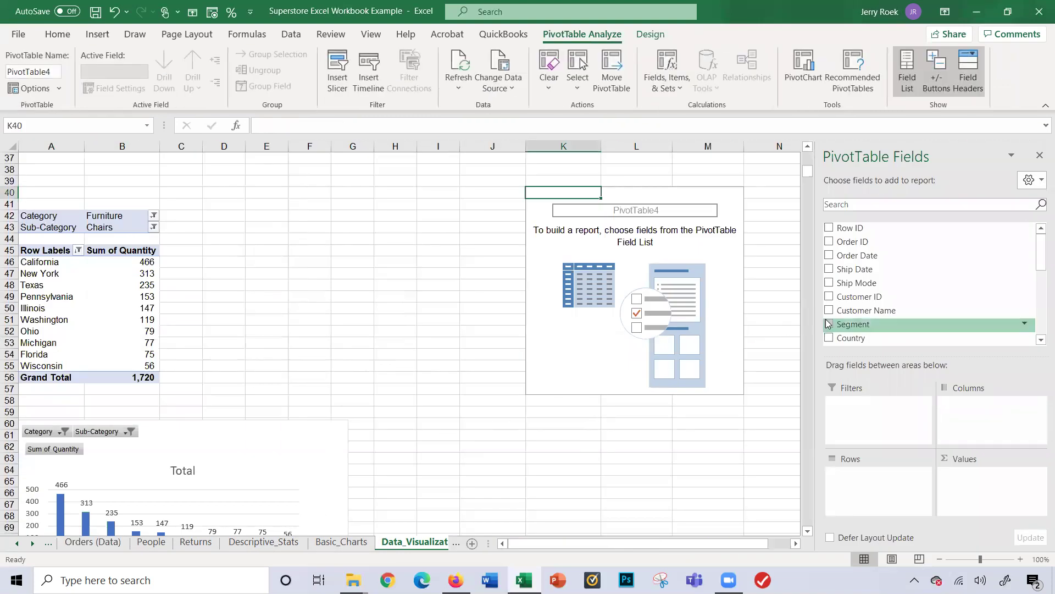
Set Category and Sub-Category as filters, State as rows and Sum of Quantity as values in the K40 PivotTable, and close its field list
scroll(850, 317, "down", 3)
left_click_drag(850, 317, 849, 410)
left_click_drag(852, 335, 856, 421)
left_click_drag(846, 266, 857, 474)
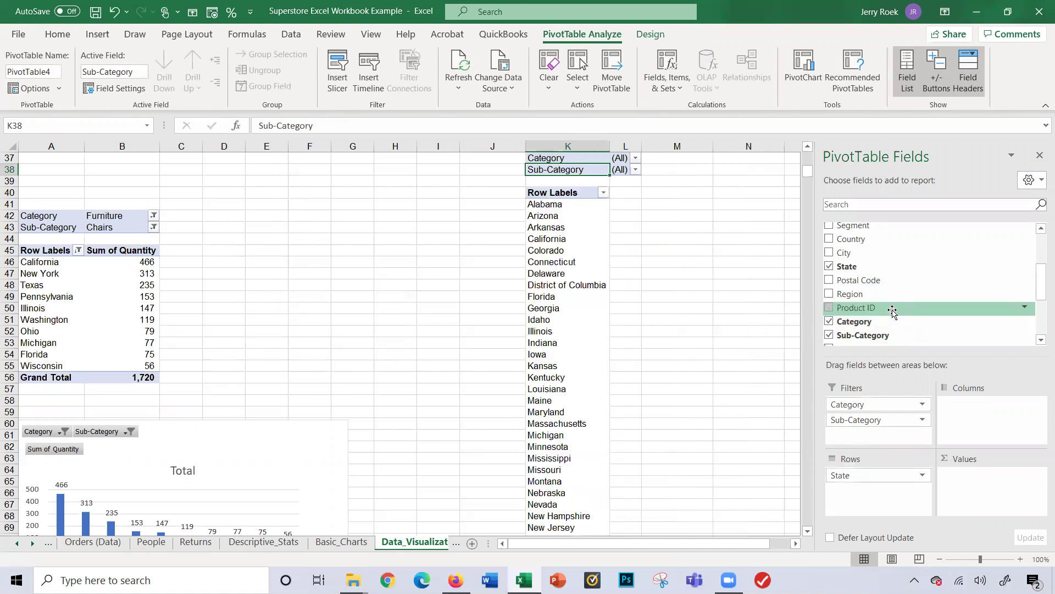
scroll(892, 312, "down", 3)
left_click_drag(885, 264, 992, 491)
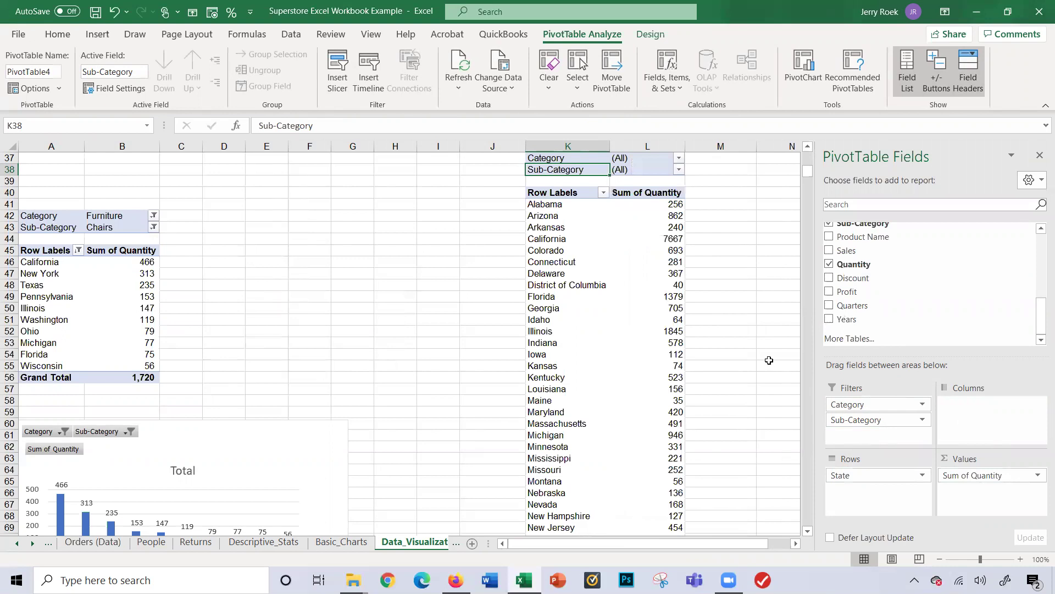
left_click(1039, 157)
Apply the comma number style to the Sum of Quantity column of the PivotTable at K40
left_click_drag(663, 192, 664, 517)
left_click(68, 41)
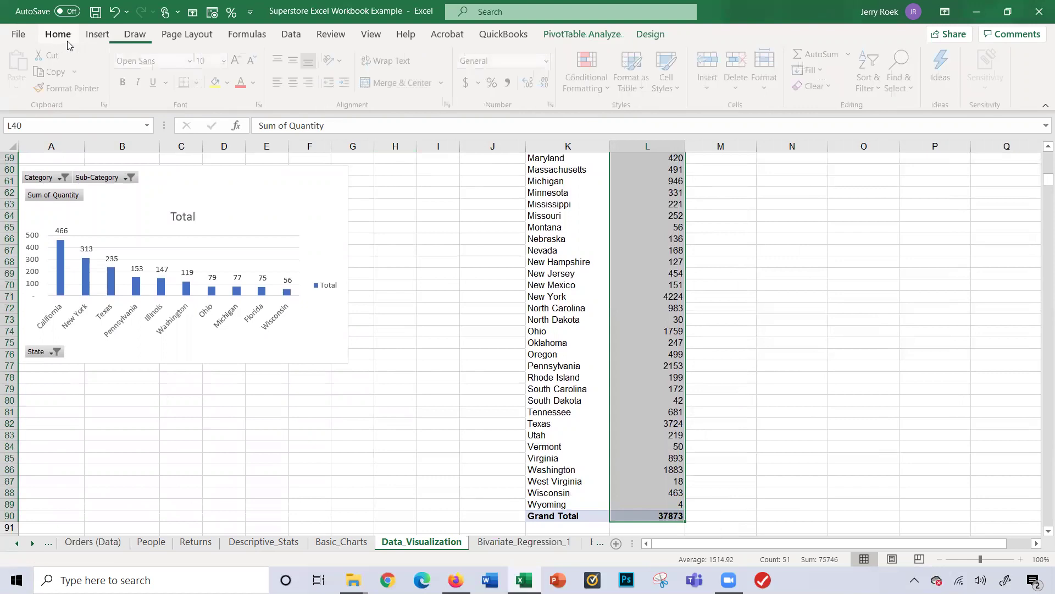
left_click(510, 84)
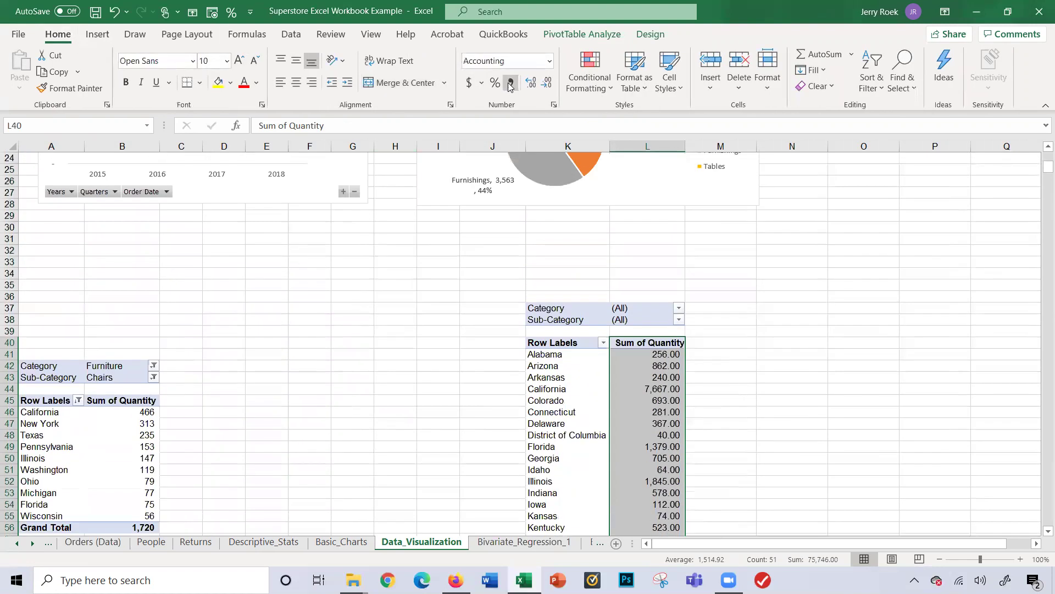
Remove the decimal places from the Sum of Quantity column of the PivotTable at K40
left_click(546, 82)
left_click(546, 83)
left_click(462, 284)
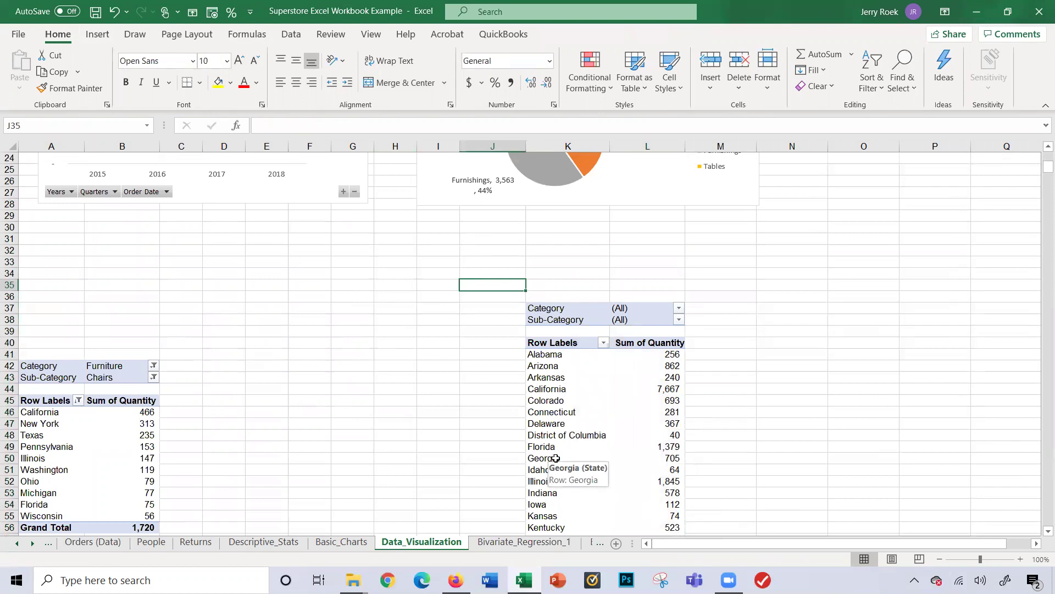
left_click(533, 357)
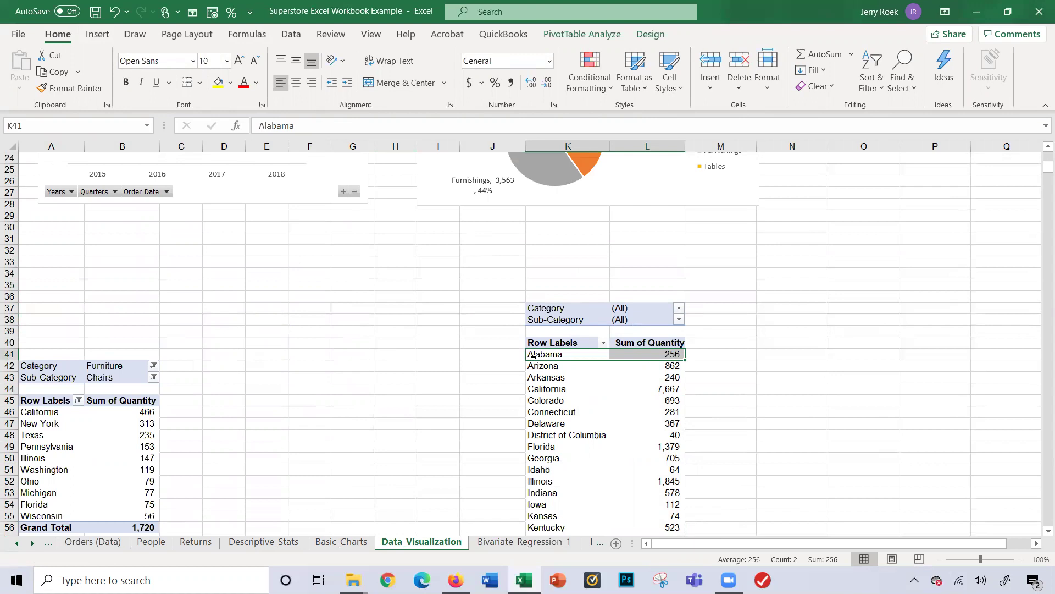
right_click(534, 356)
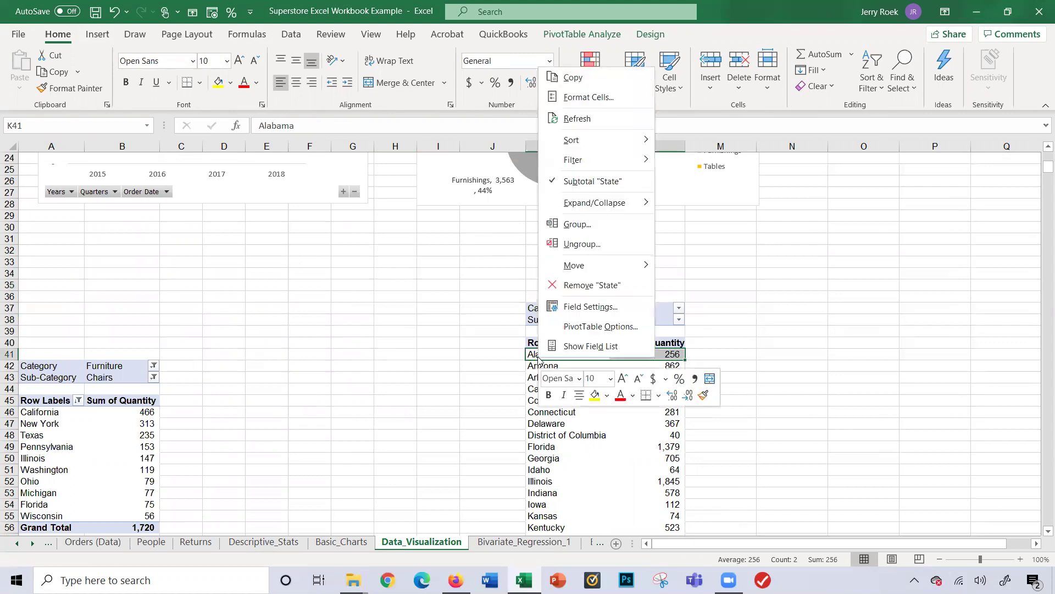
right_click(671, 358)
right_click(672, 357)
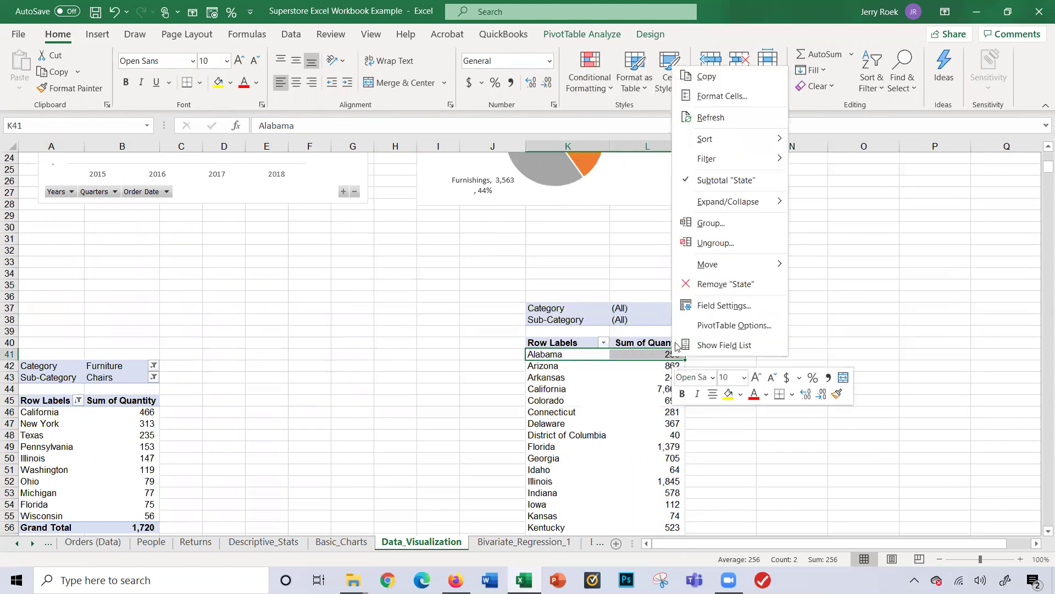
mouse_move(725, 142)
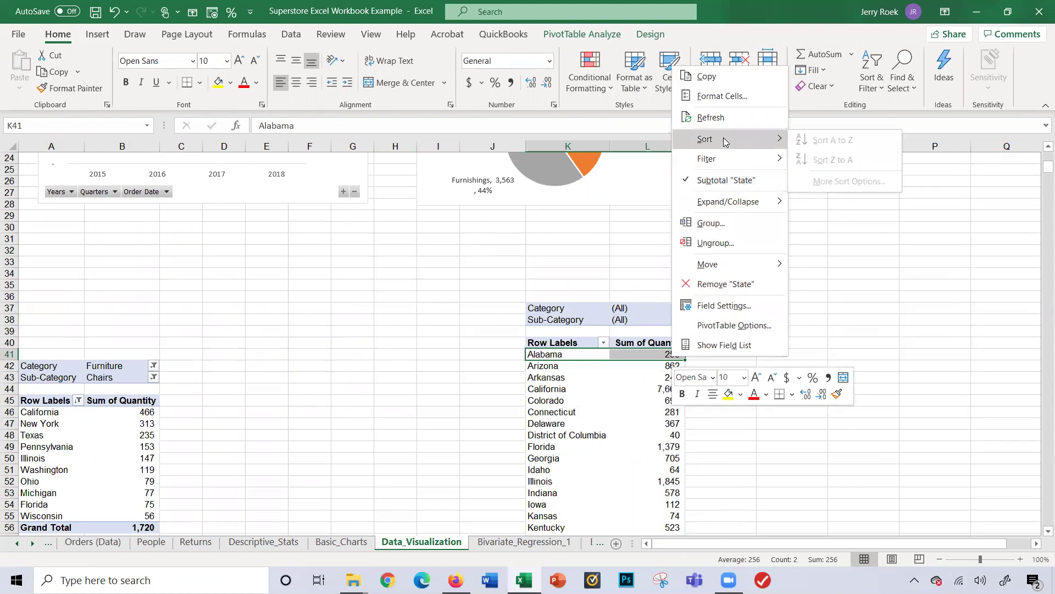
key("Escape")
key("Escape")
Sort the states in the K40 PivotTable by Sum of Quantity from largest to smallest
left_click(656, 352)
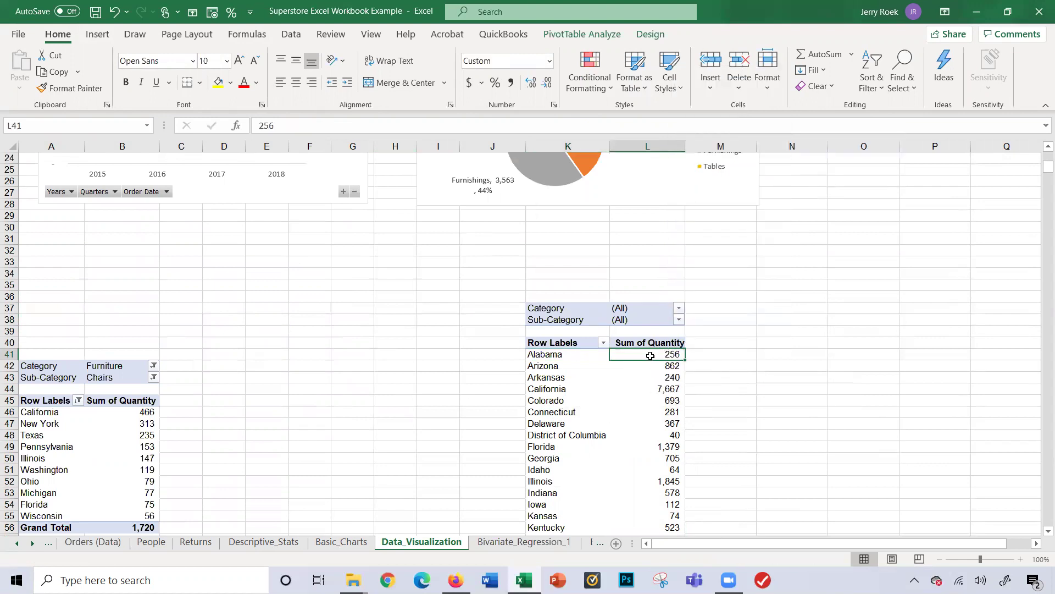
right_click(651, 355)
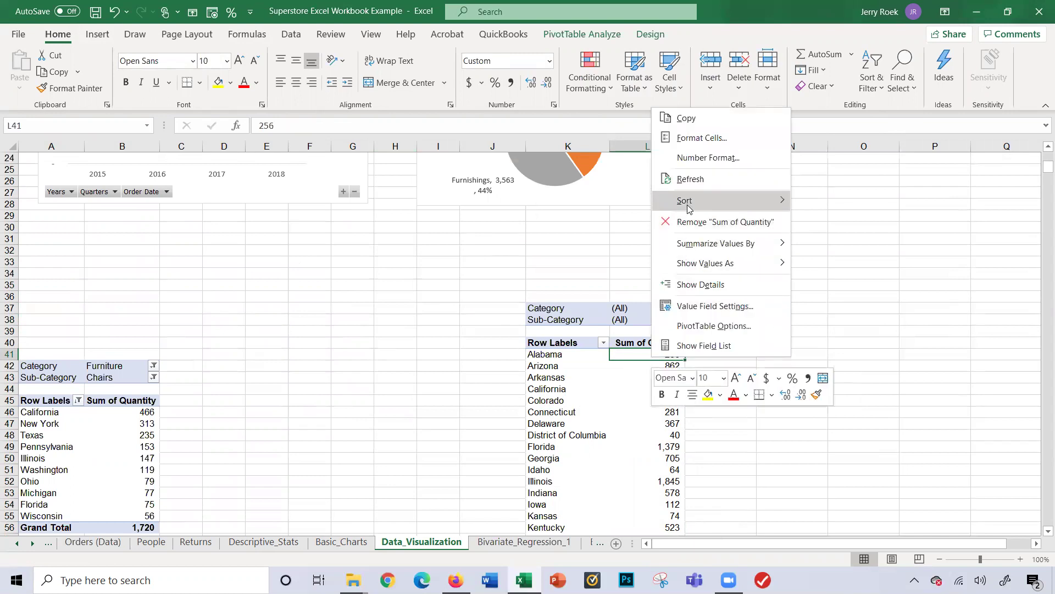
mouse_move(687, 208)
left_click(827, 219)
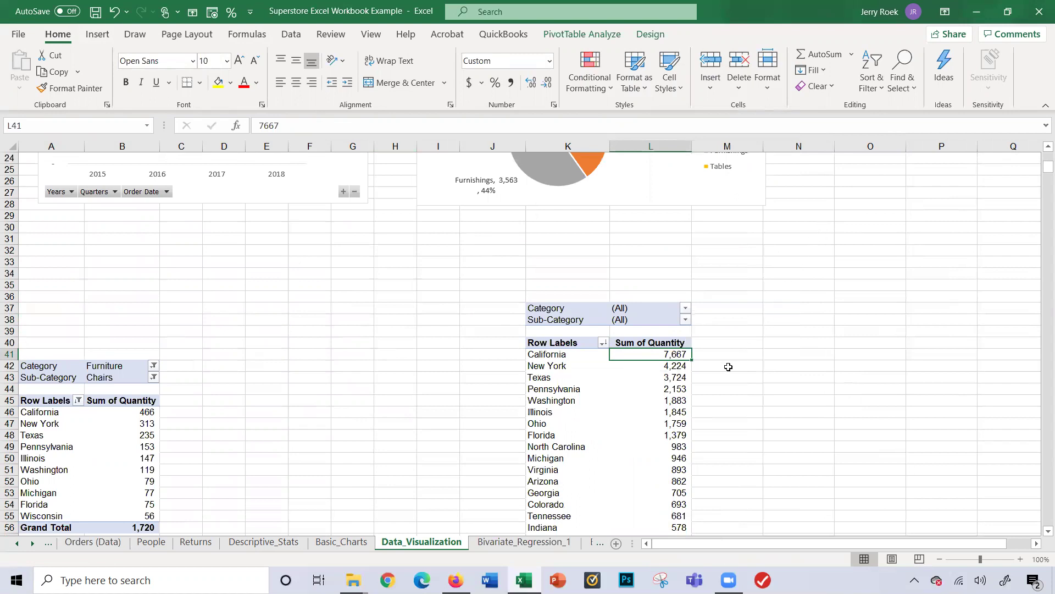
Filter the K40 state PivotTable to the Furniture category and the Chairs sub-category
scroll(728, 367, "down", 7)
scroll(729, 367, "down", 5)
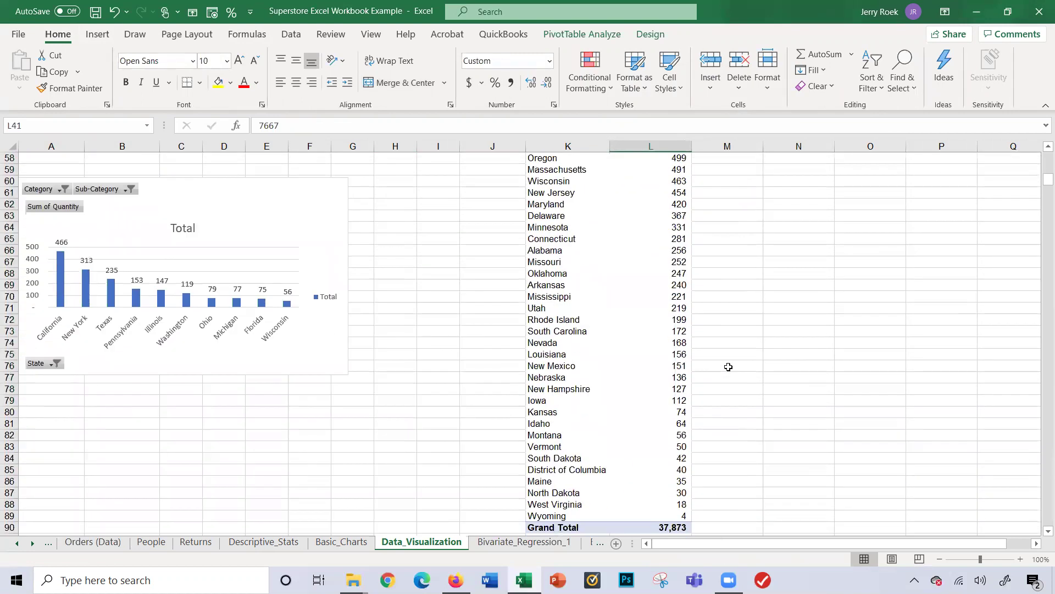
scroll(728, 367, "up", 13)
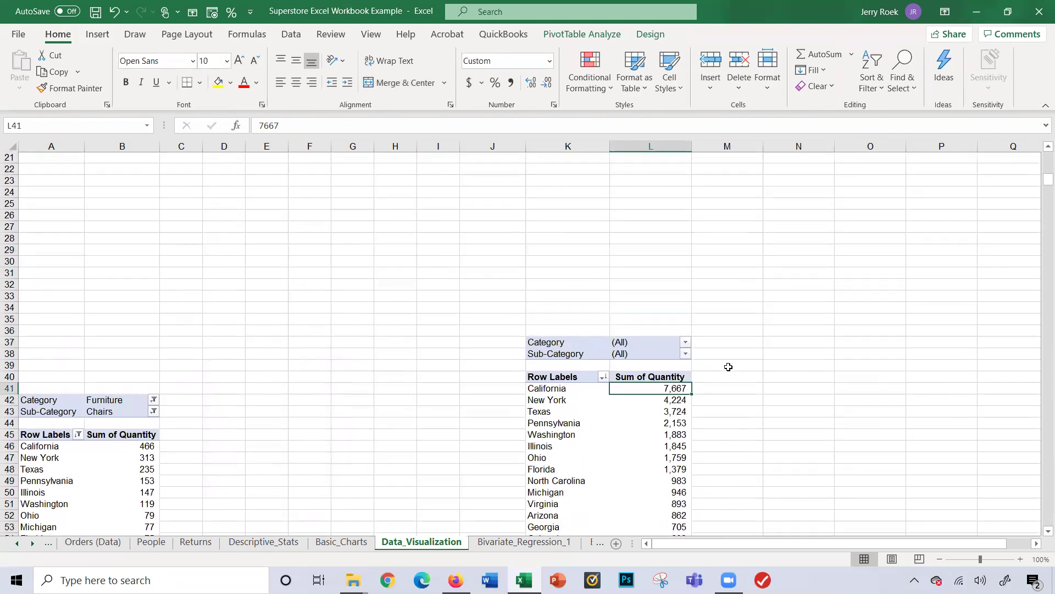
left_click(685, 342)
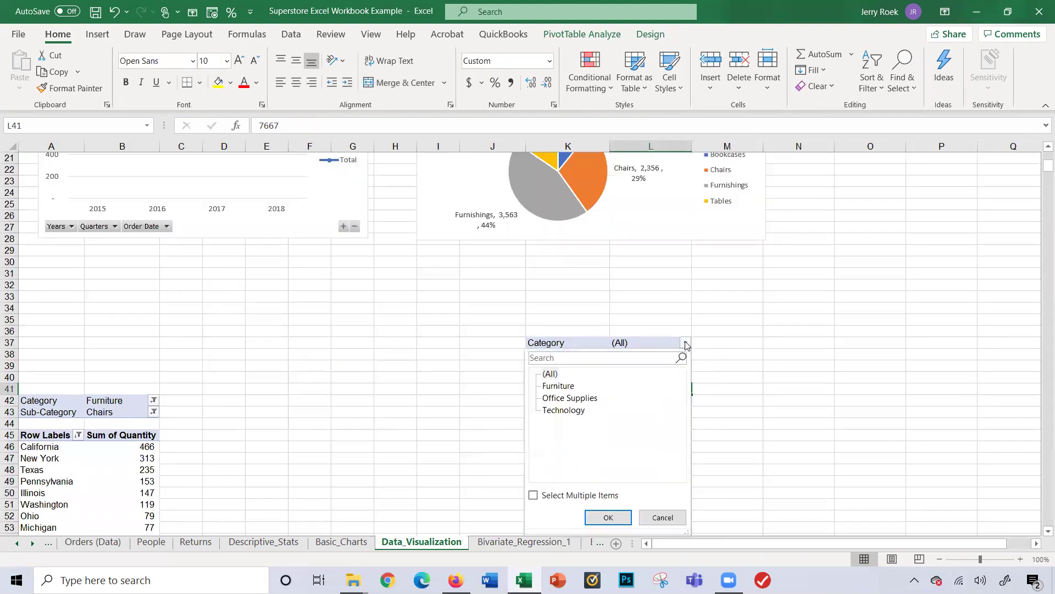
left_click(565, 390)
left_click(608, 517)
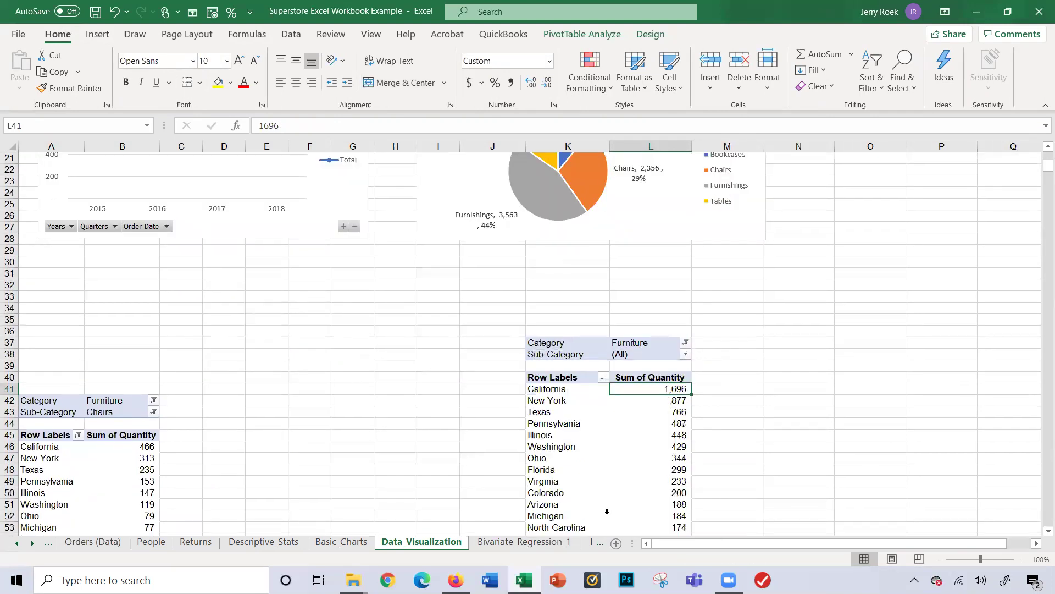
left_click(686, 355)
left_click(552, 458)
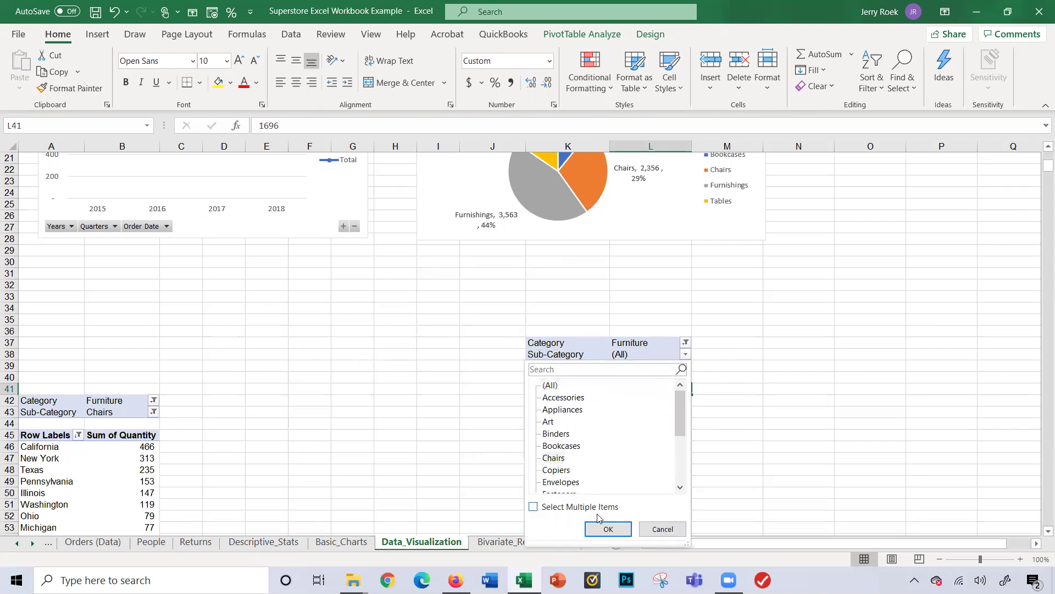
left_click(608, 528)
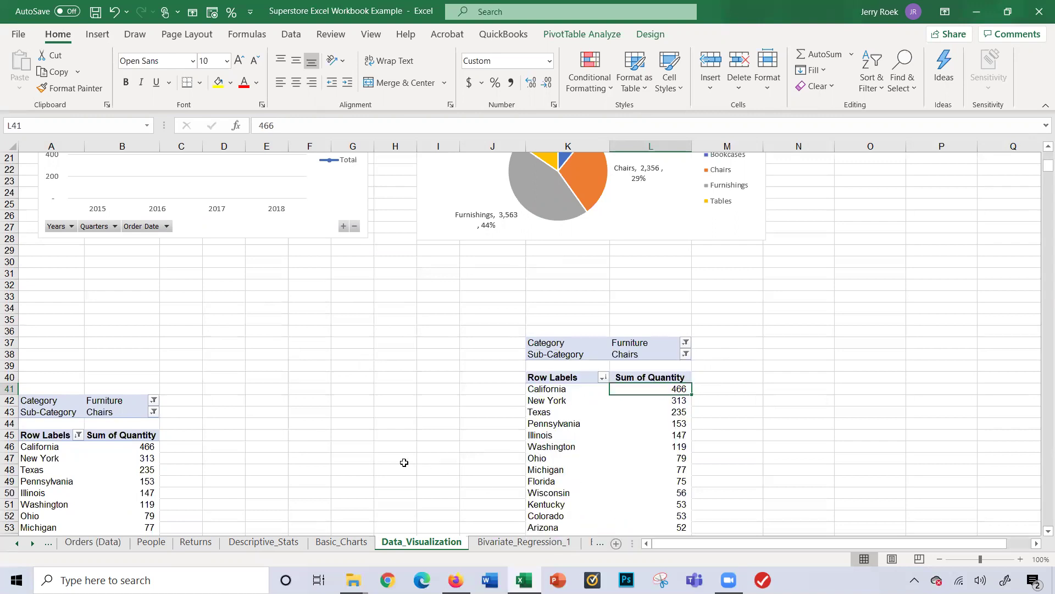
Check the grand total of the full state PivotTable against the Chairs totals in the yearly and sub-category PivotTables
scroll(404, 463, "up", 7)
scroll(404, 463, "down", 18)
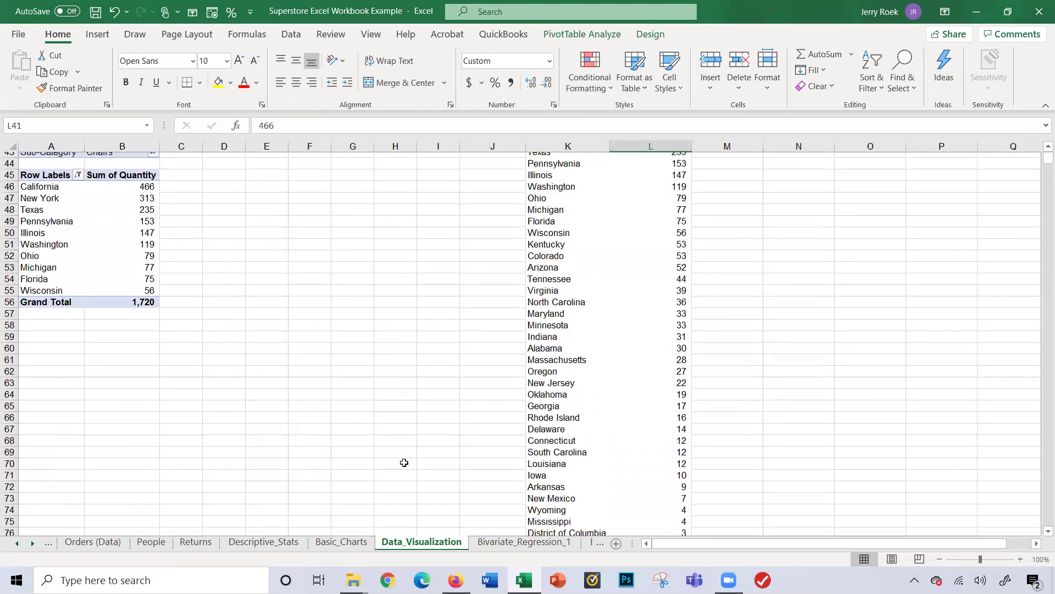
scroll(404, 462, "up", 1)
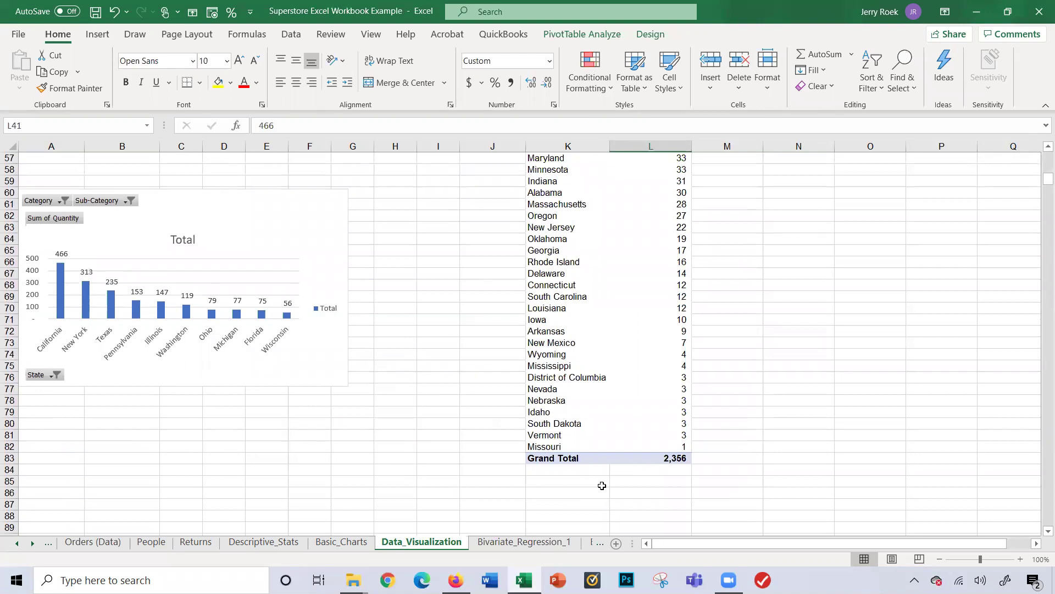
scroll(602, 485, "up", 19)
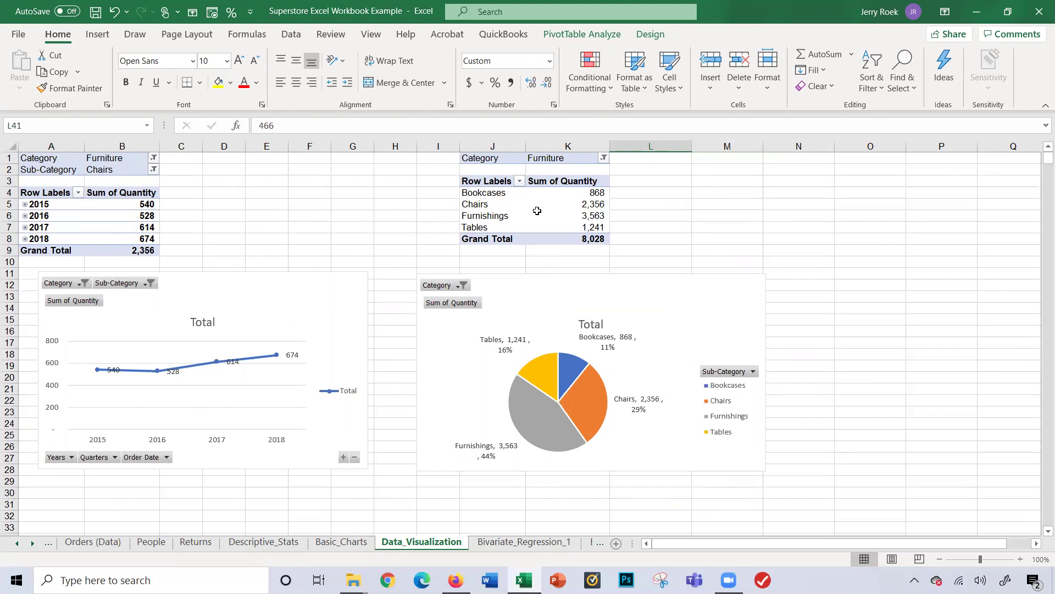
scroll(400, 427, "down", 10)
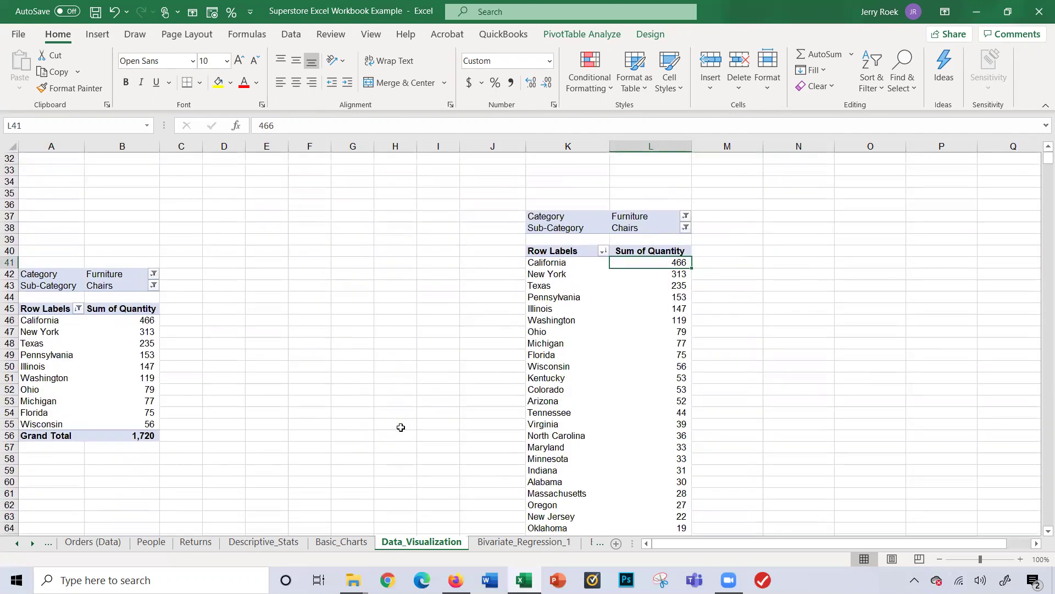
scroll(498, 391, "down", 8)
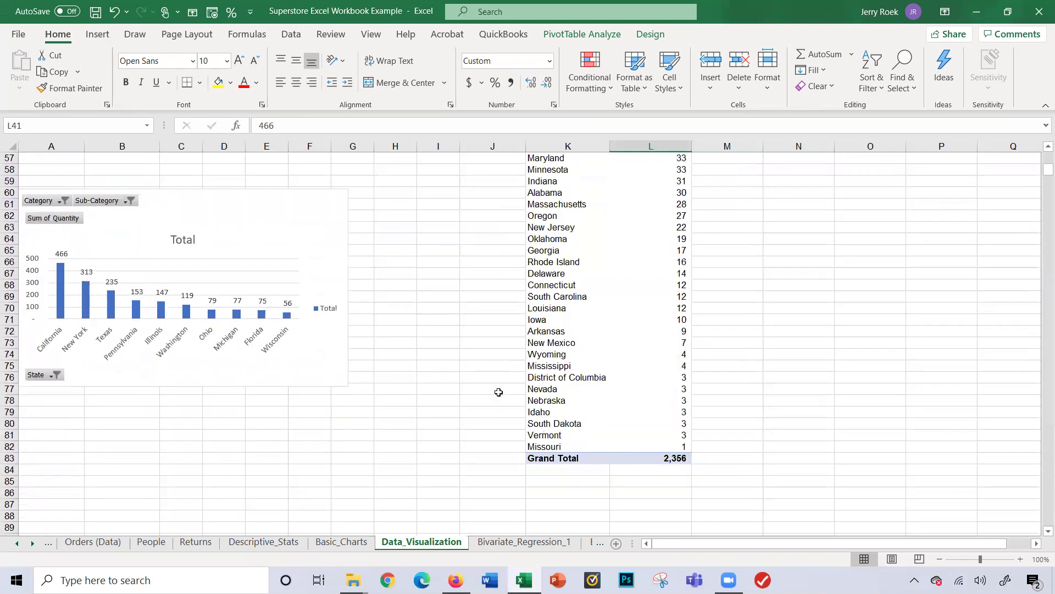
scroll(498, 392, "down", 3)
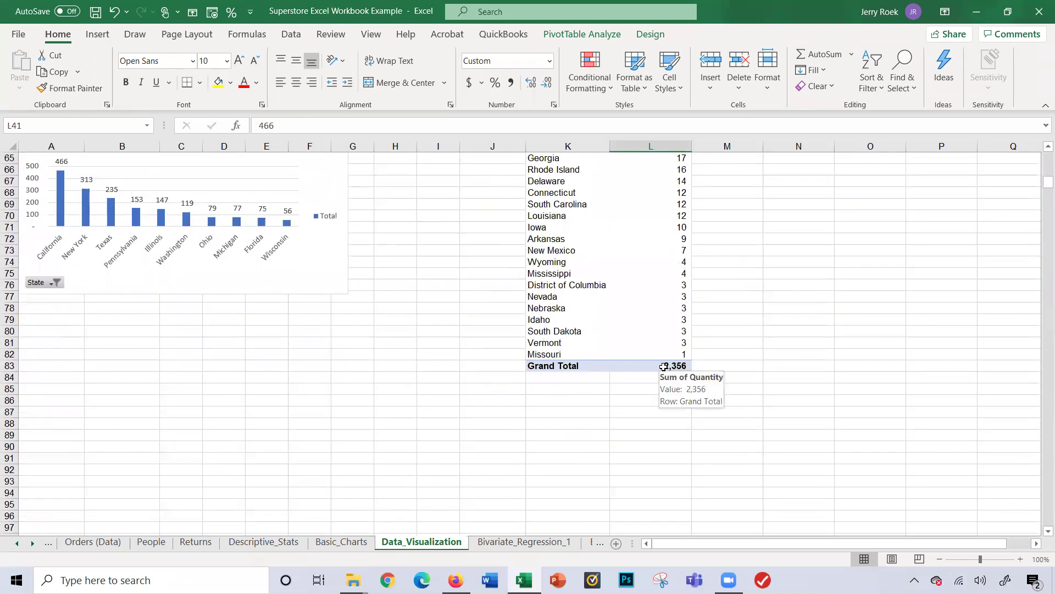
scroll(663, 366, "up", 10)
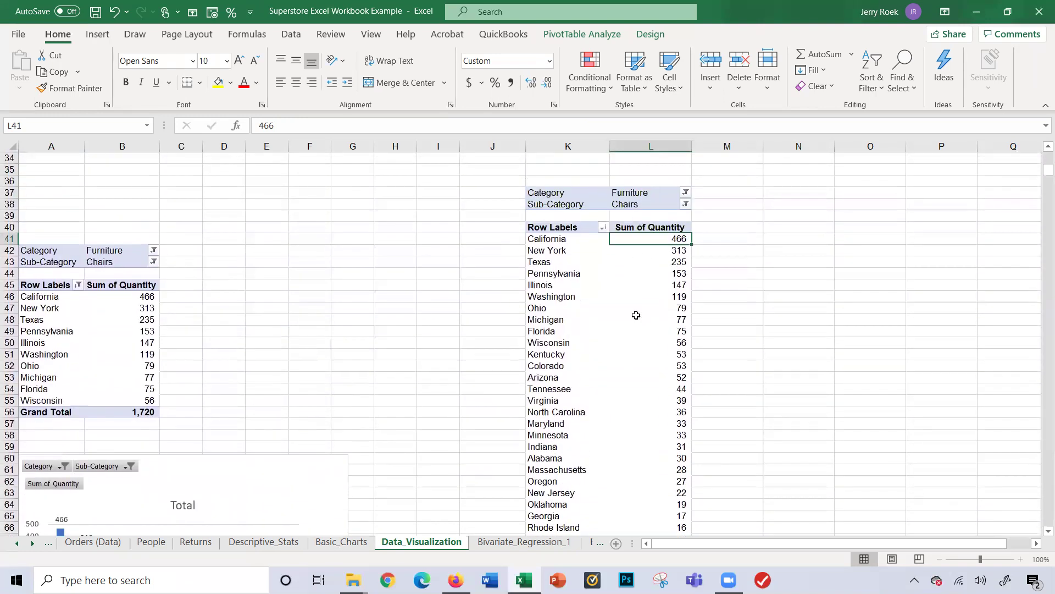
Compare the top-10 states PivotTable and its column chart with the full state list and the yearly and sub-category charts
scroll(630, 481, "down", 6)
scroll(631, 481, "up", 7)
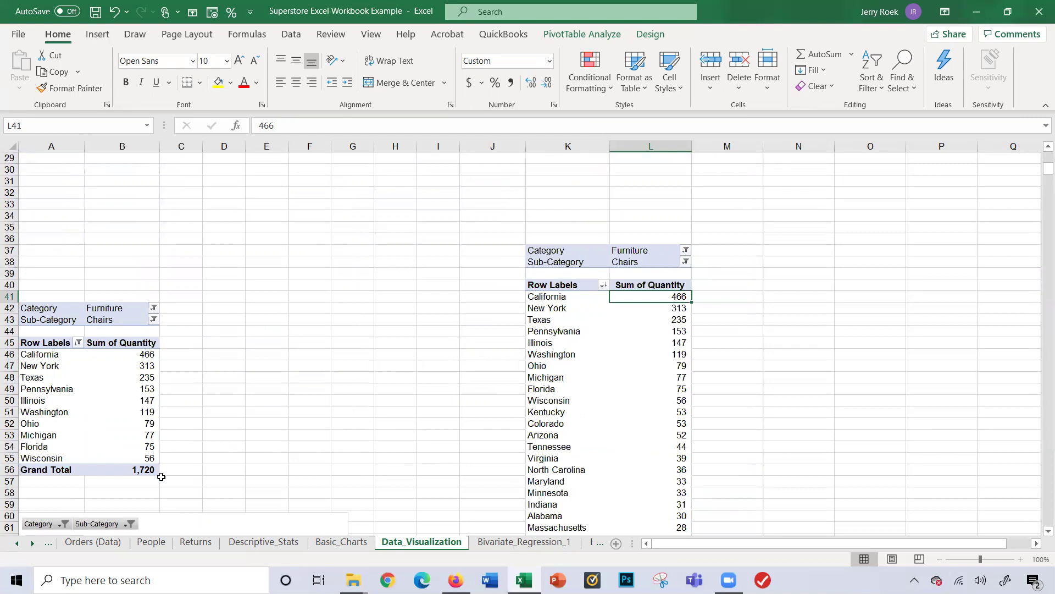
scroll(161, 477, "down", 13)
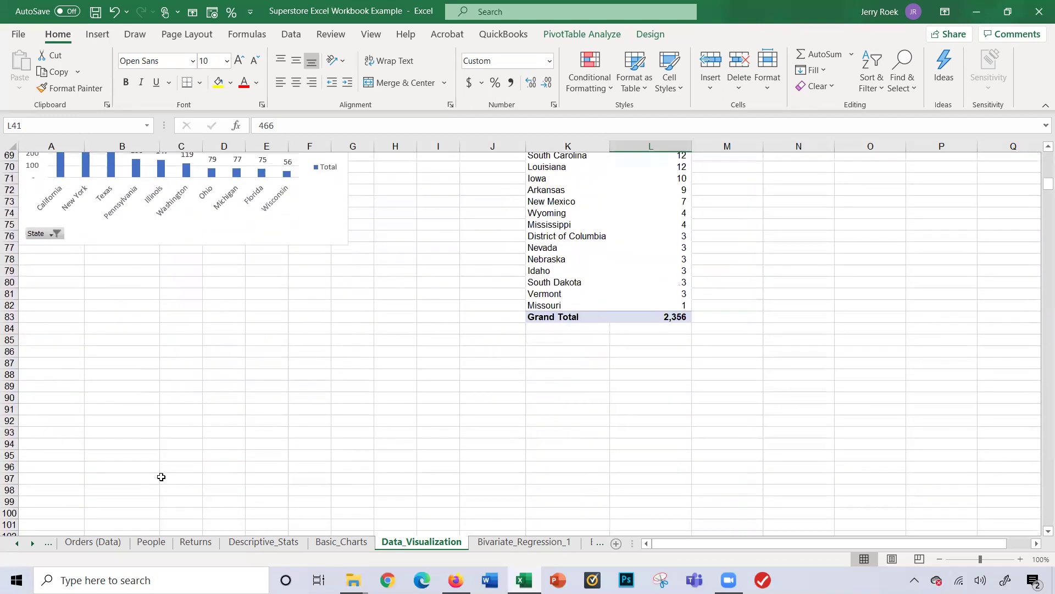
scroll(161, 476, "up", 10)
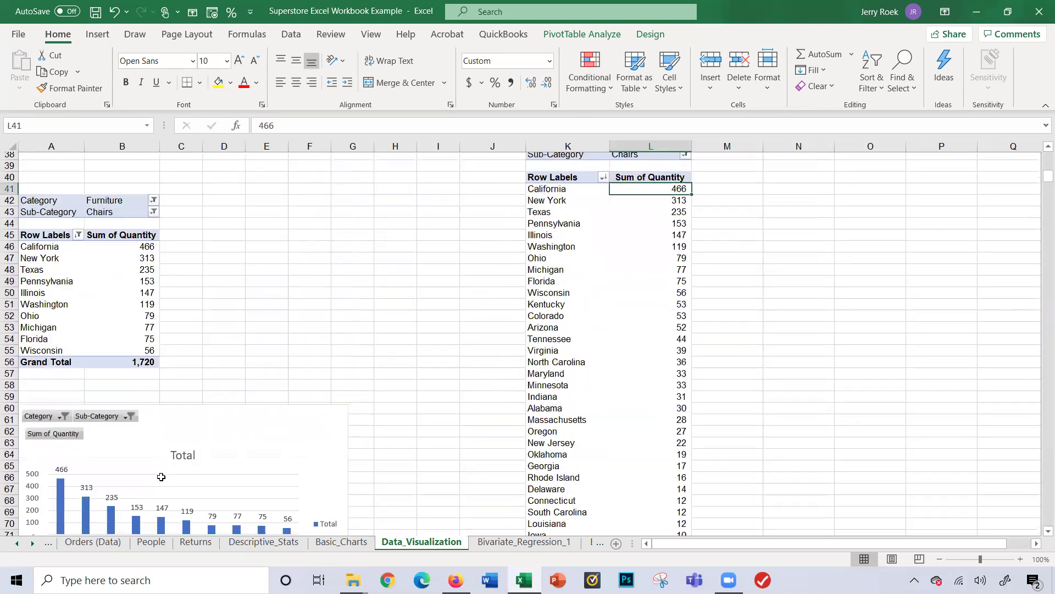
scroll(161, 477, "up", 1)
scroll(161, 476, "down", 5)
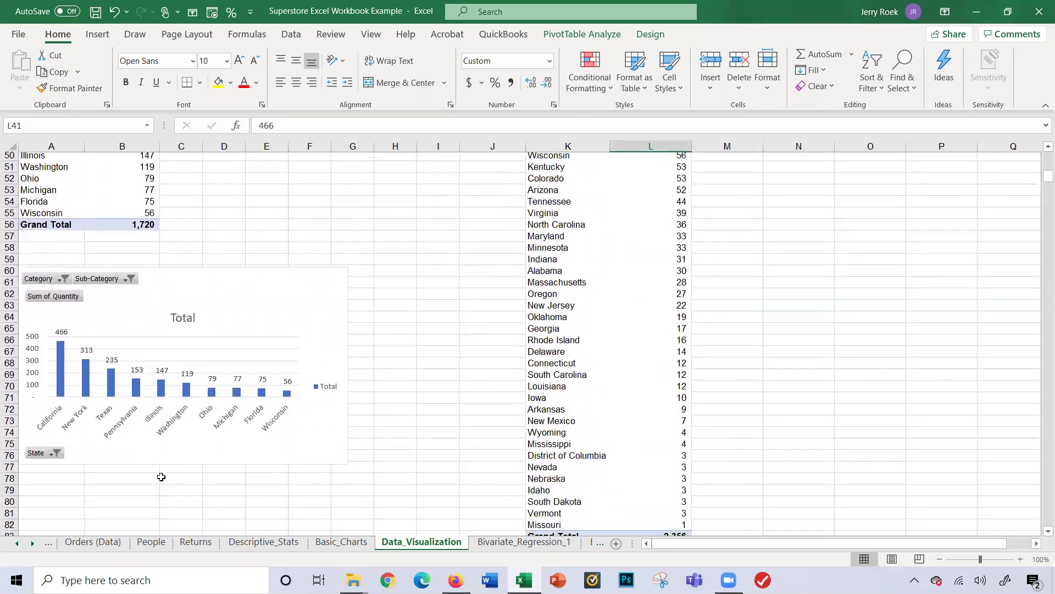
scroll(161, 477, "up", 11)
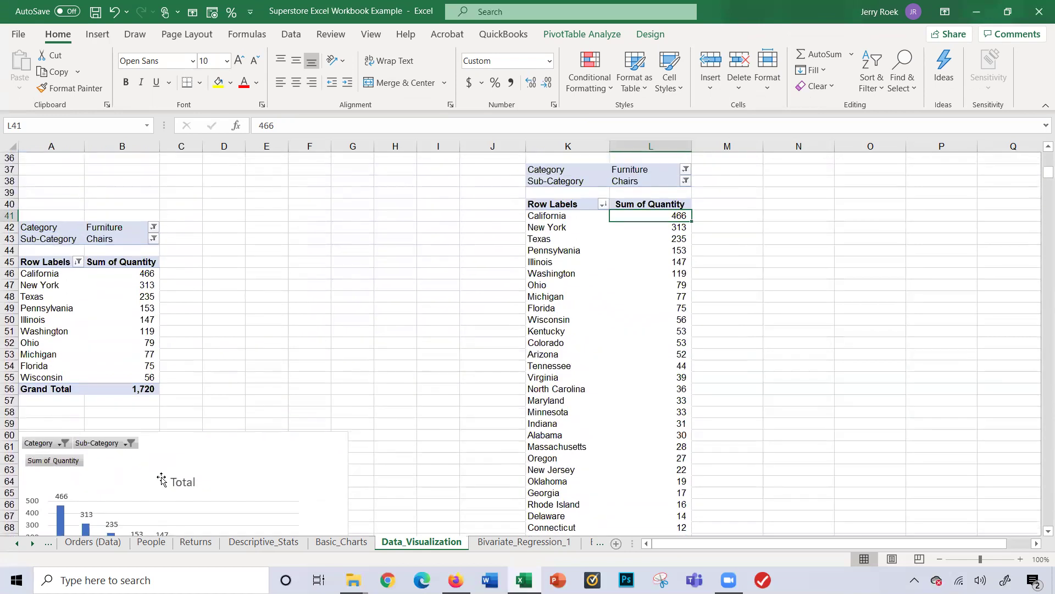
scroll(161, 476, "up", 5)
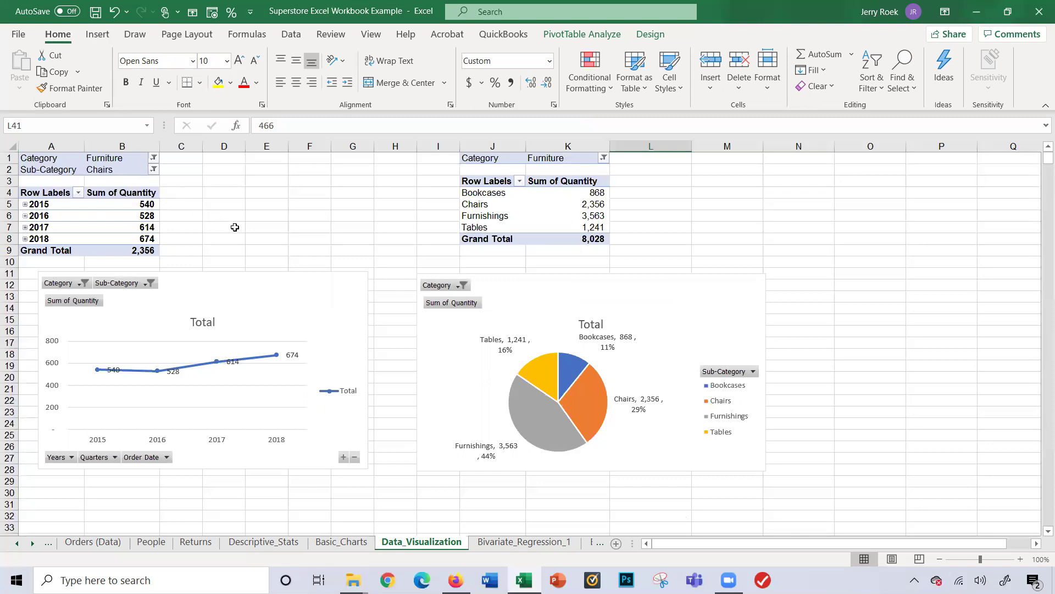
scroll(357, 521, "down", 3)
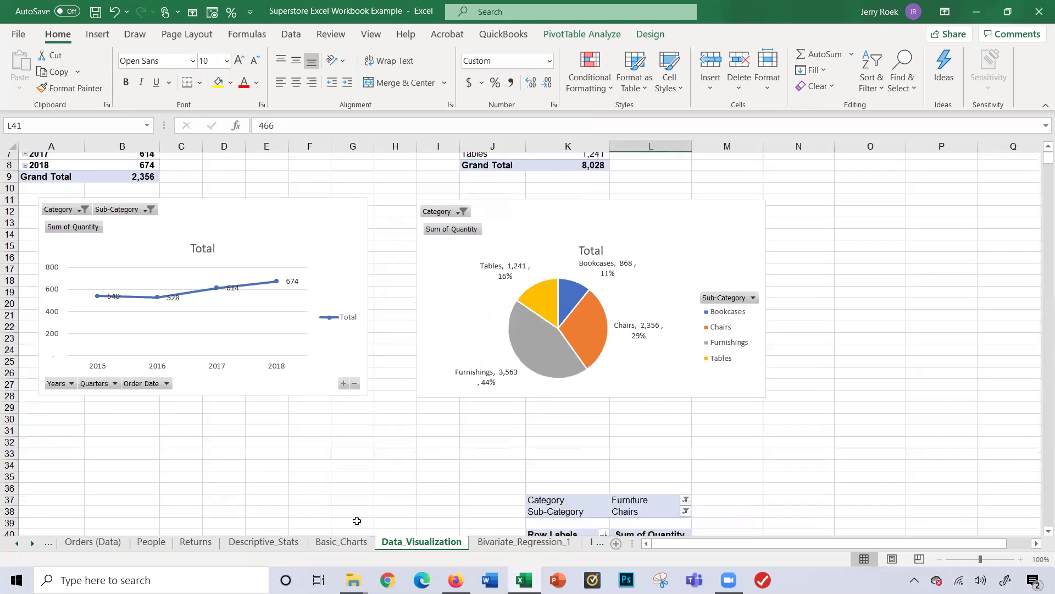
scroll(357, 520, "down", 5)
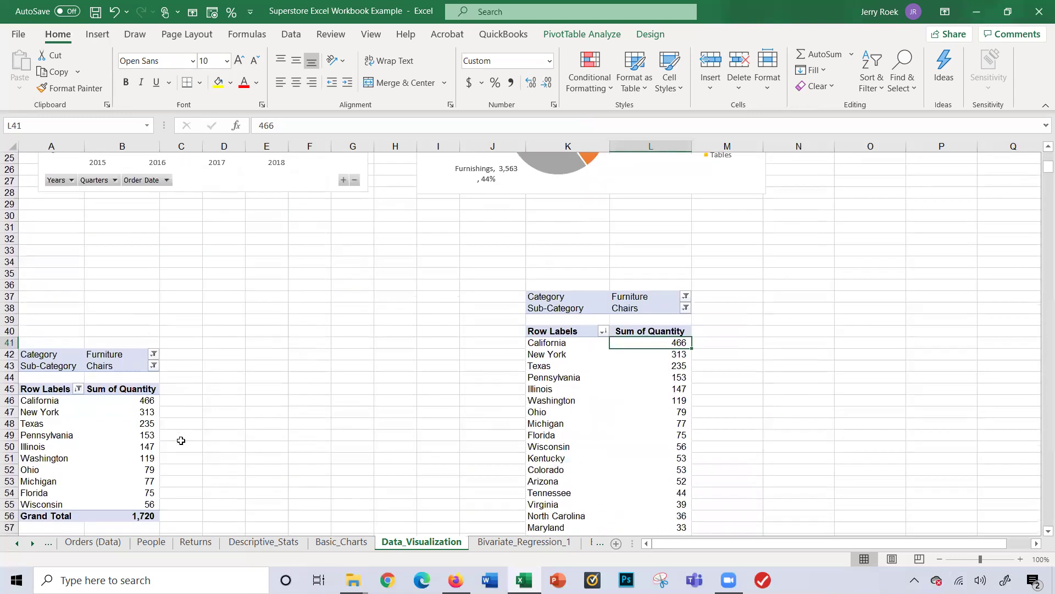
scroll(198, 469, "down", 8)
scroll(209, 469, "up", 5)
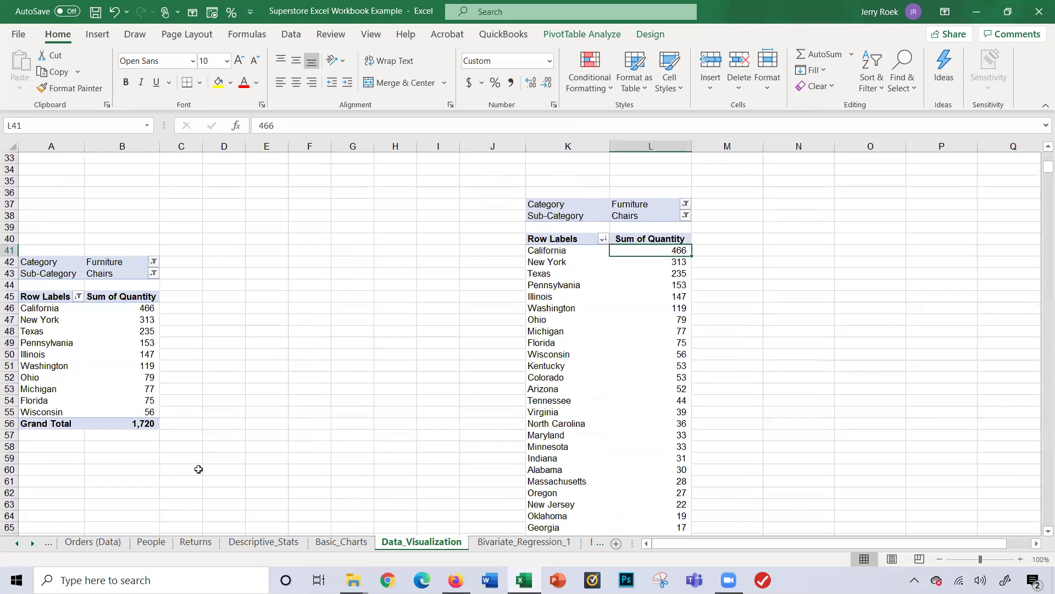
scroll(296, 461, "down", 6)
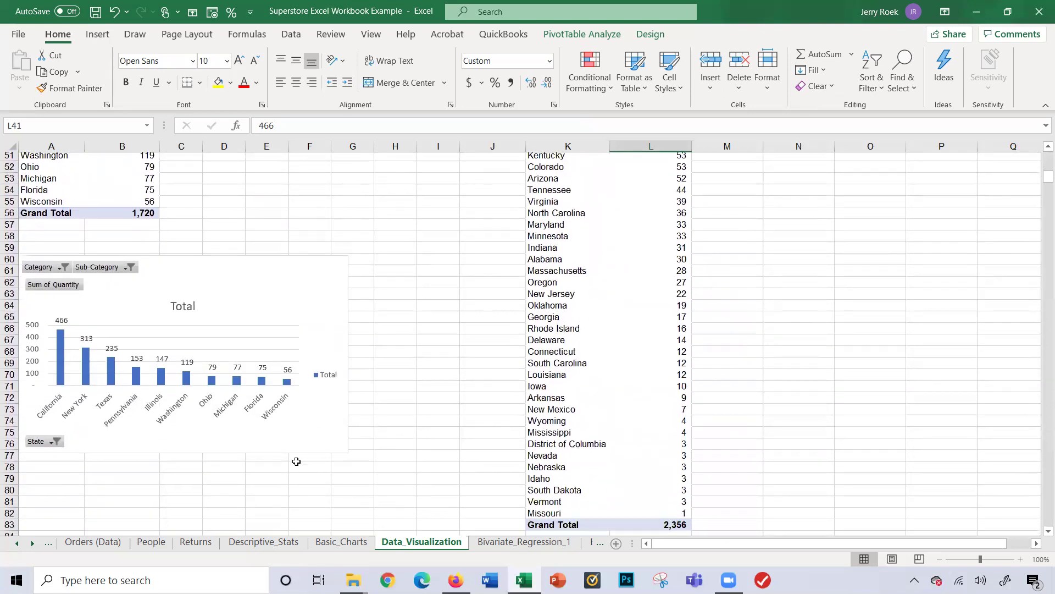
scroll(296, 461, "up", 4)
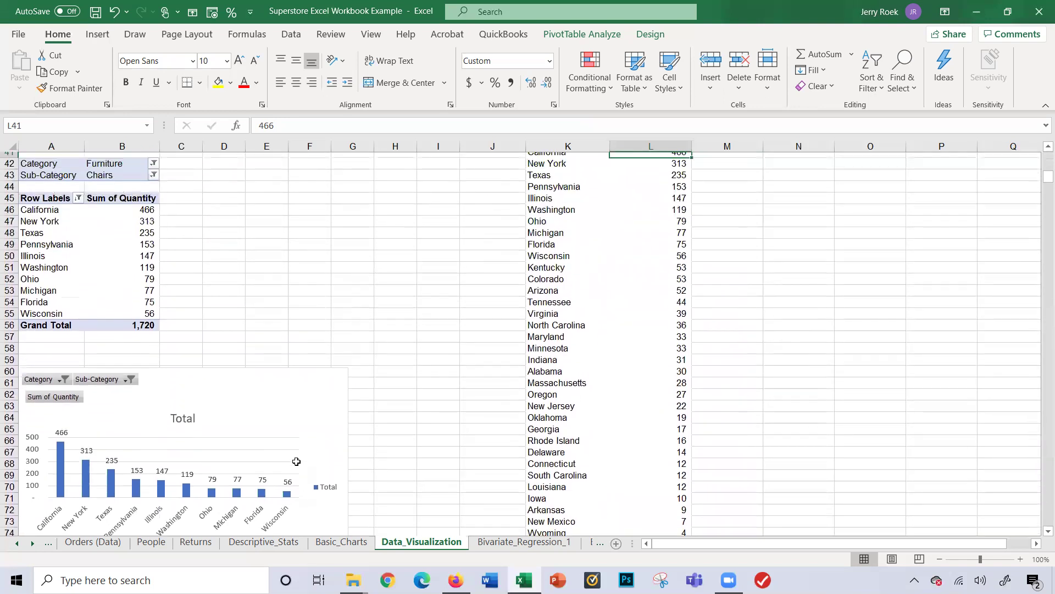
Filter the charted state PivotTable at A45 to the bottom 10 items by Sum of Quantity and compare it with the full state list
left_click(51, 228)
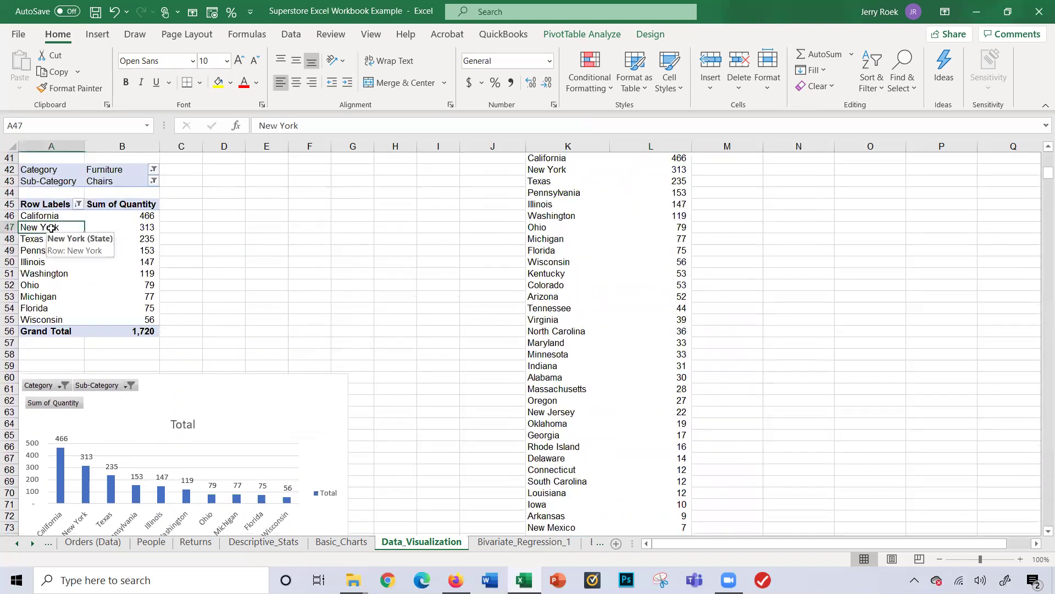
right_click(51, 228)
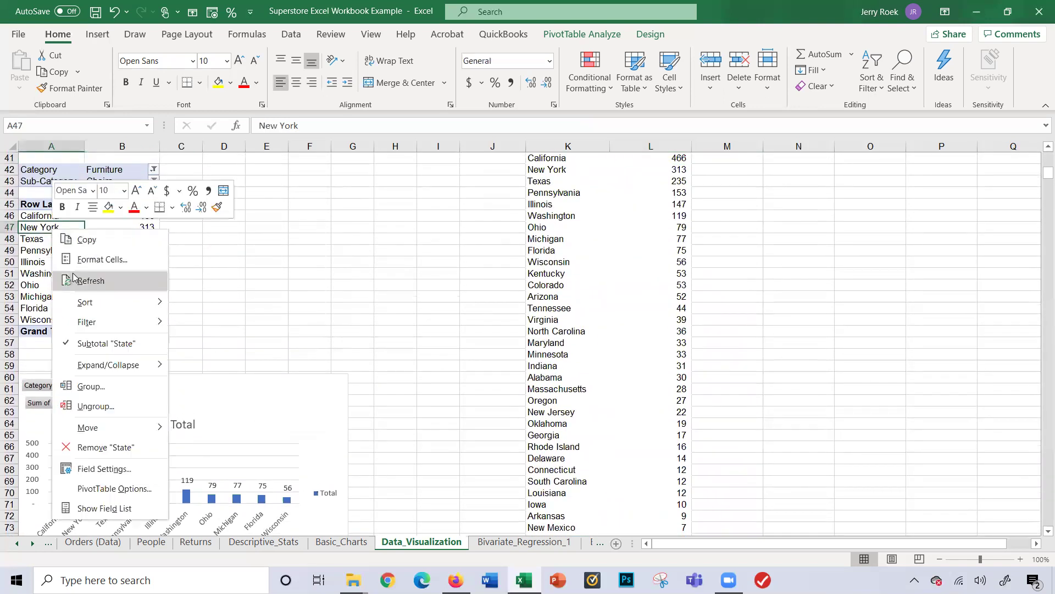
mouse_move(85, 326)
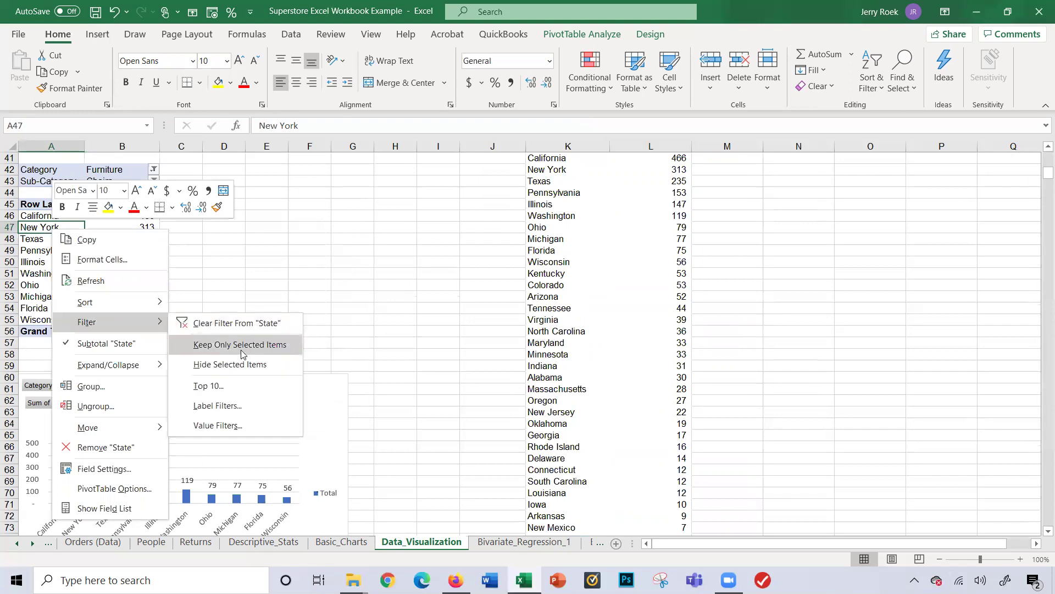
left_click(252, 386)
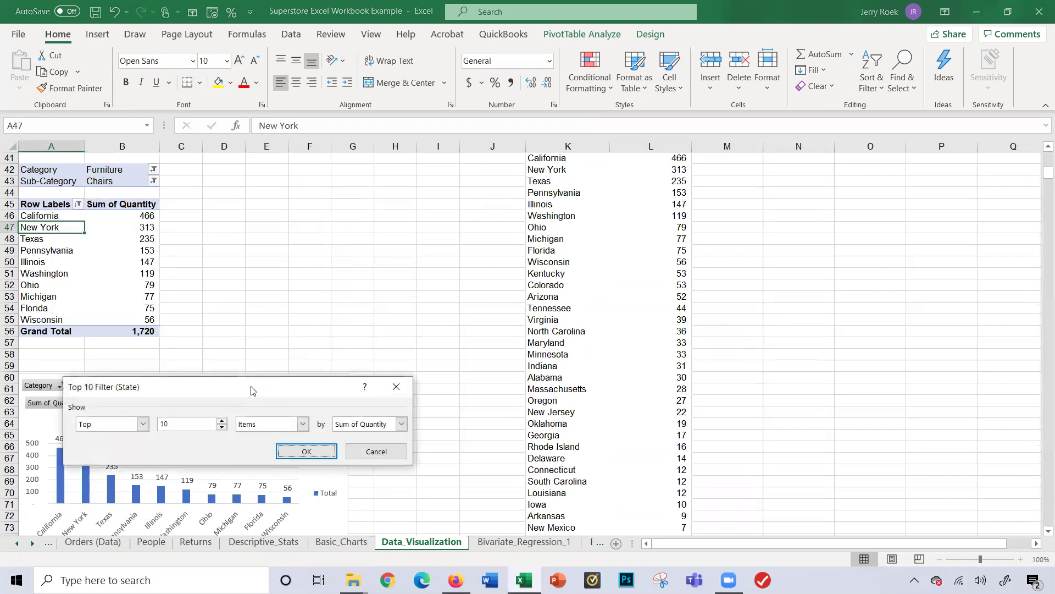
left_click(143, 423)
left_click(114, 446)
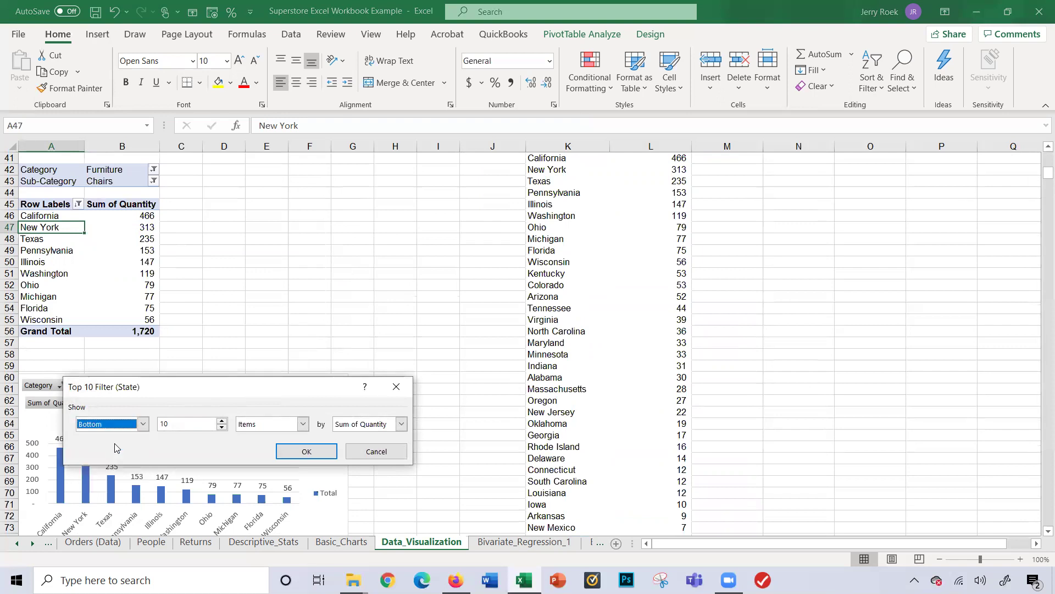
left_click(285, 456)
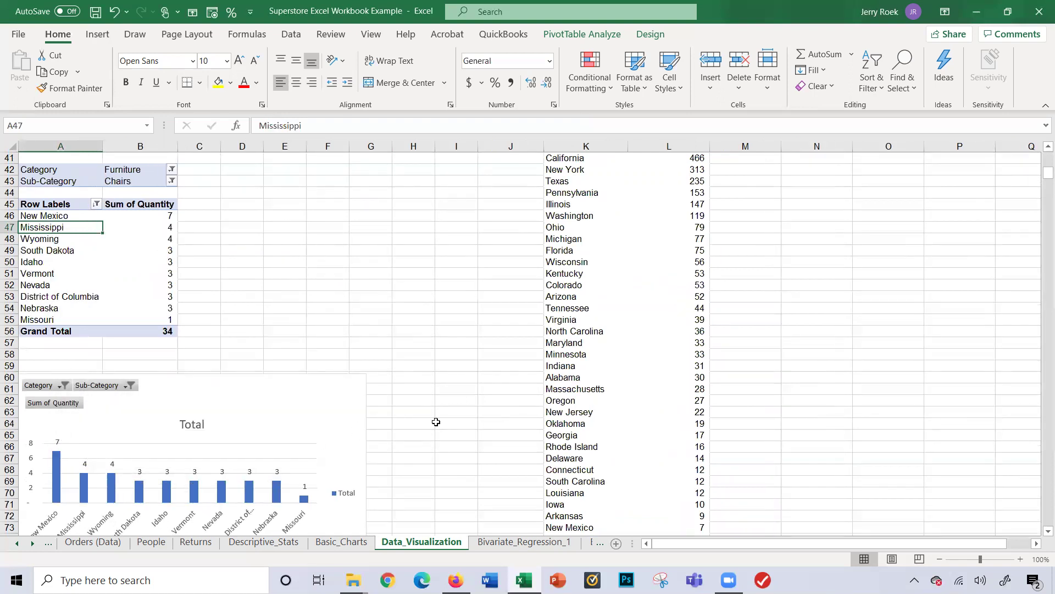
scroll(436, 421, "down", 4)
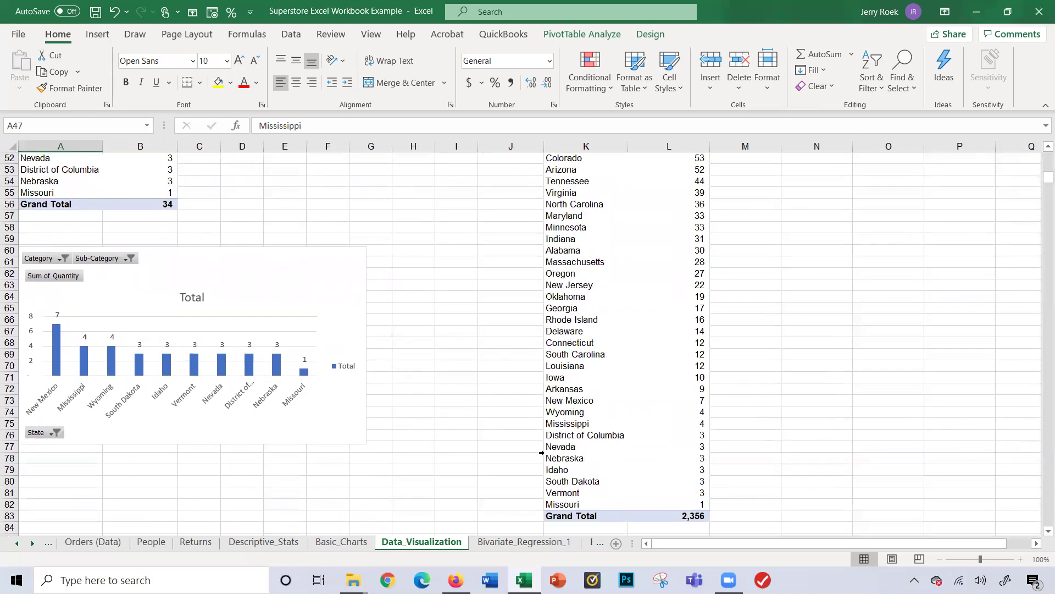
scroll(514, 336, "up", 5)
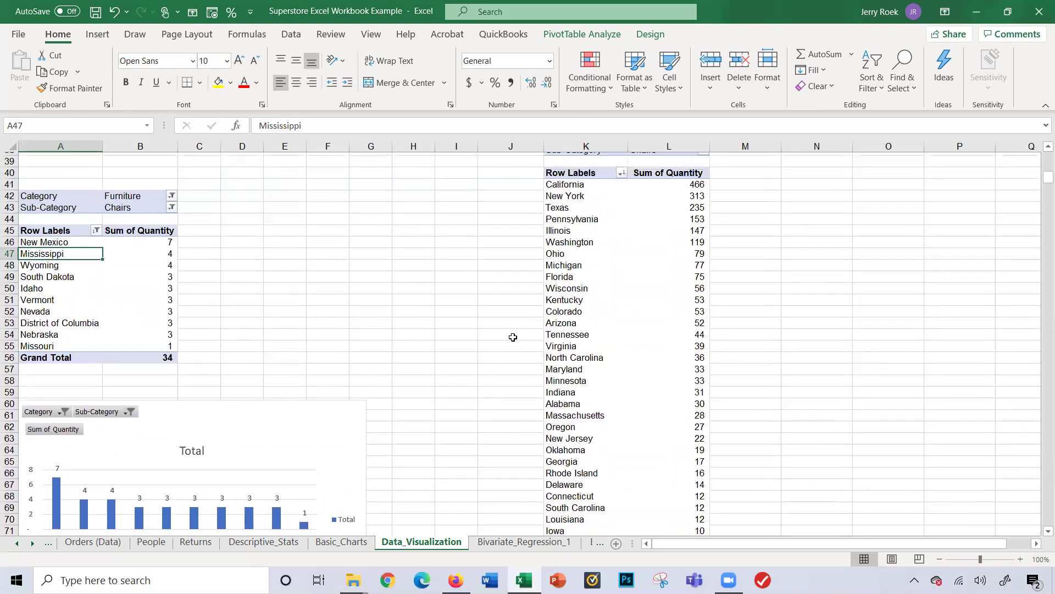
scroll(513, 337, "up", 3)
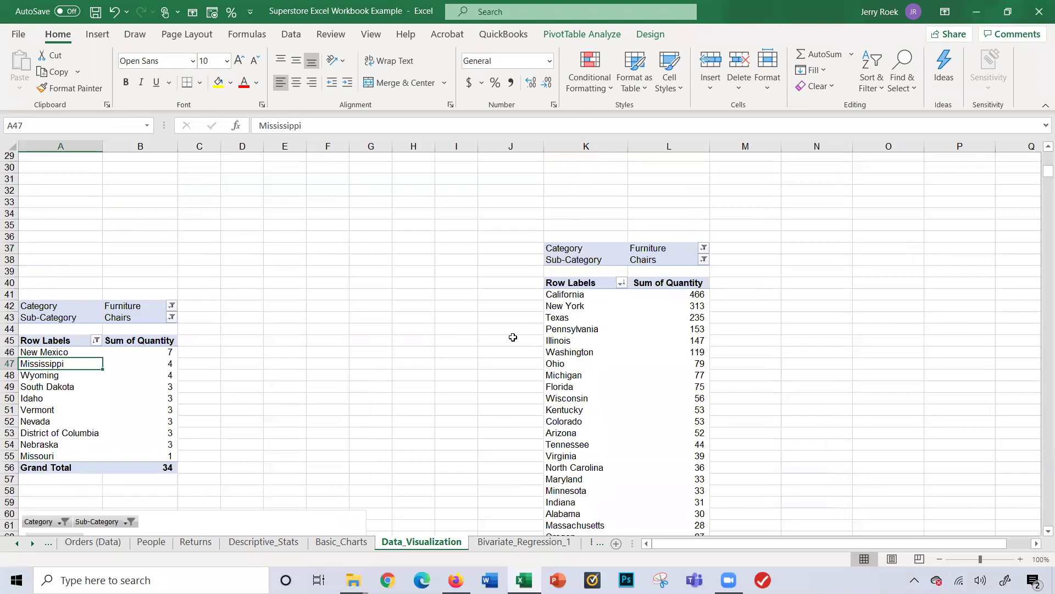